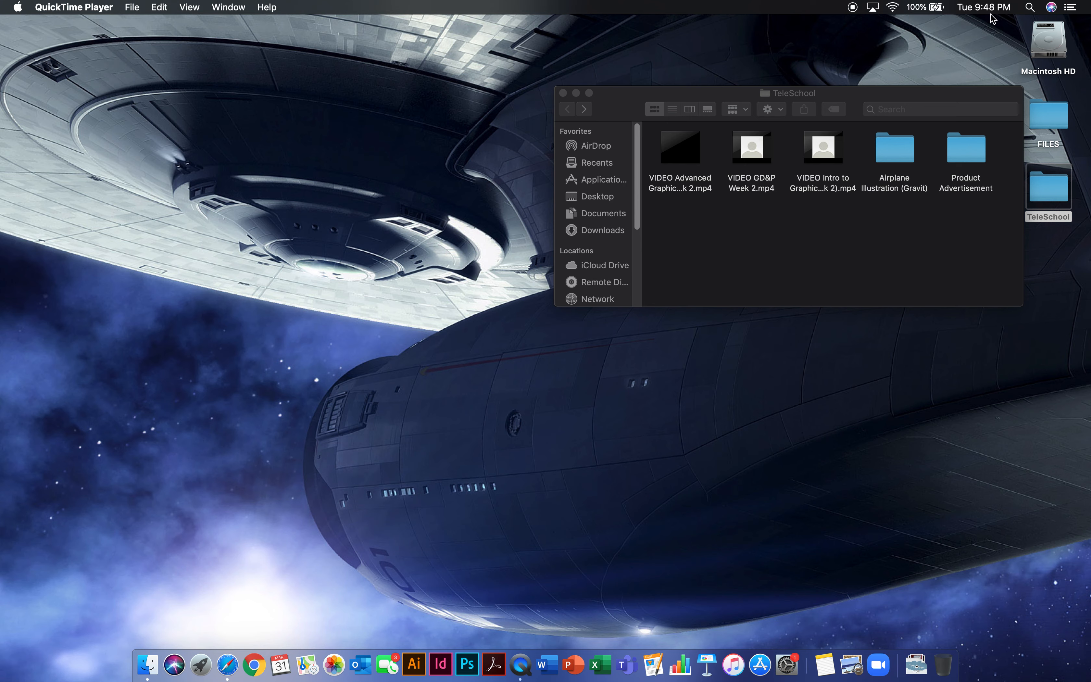
Open the Product Advertisement folder, enlarge its window, and view the Wet Ones.jpg product photo, including in full screen
double_click(966, 153)
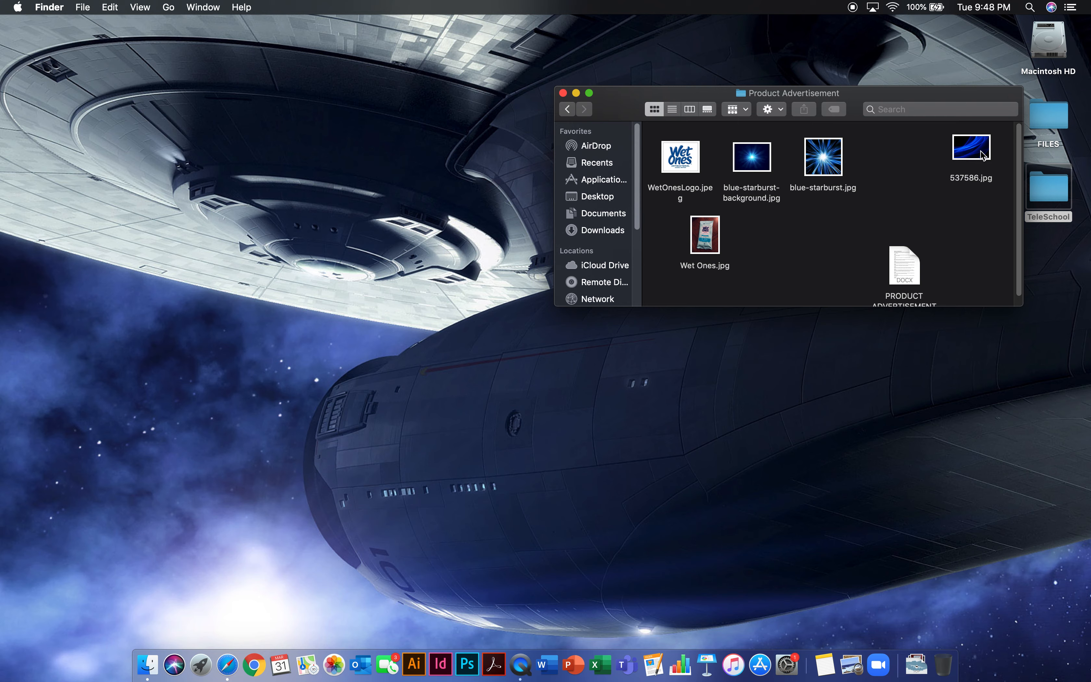
drag(1021, 304, 1008, 387)
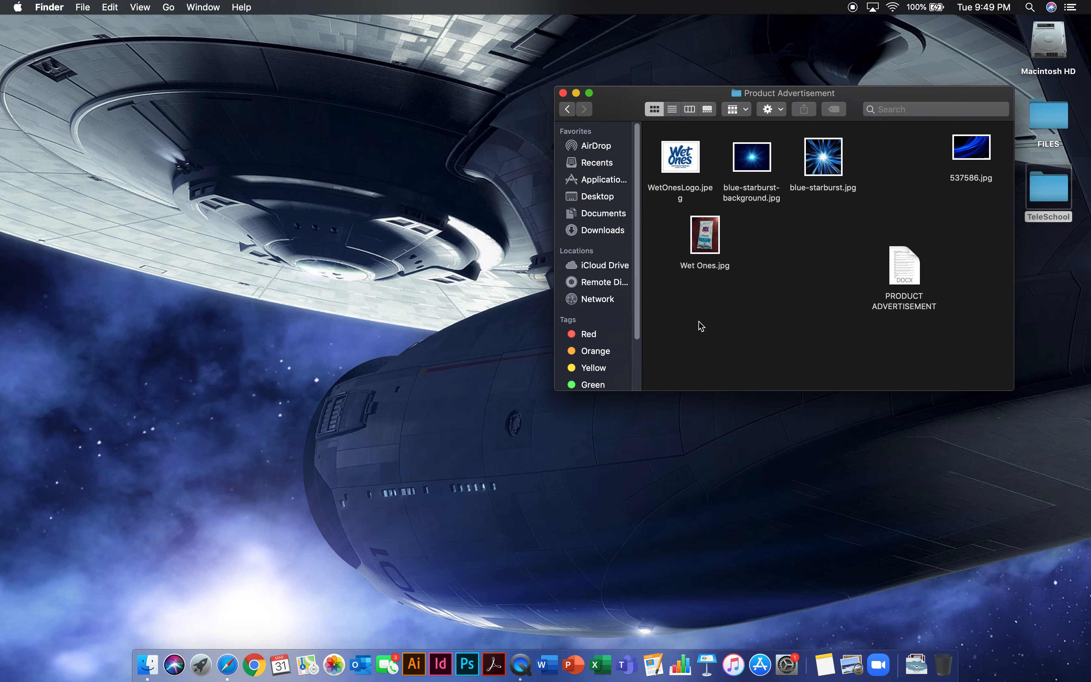
double_click(708, 237)
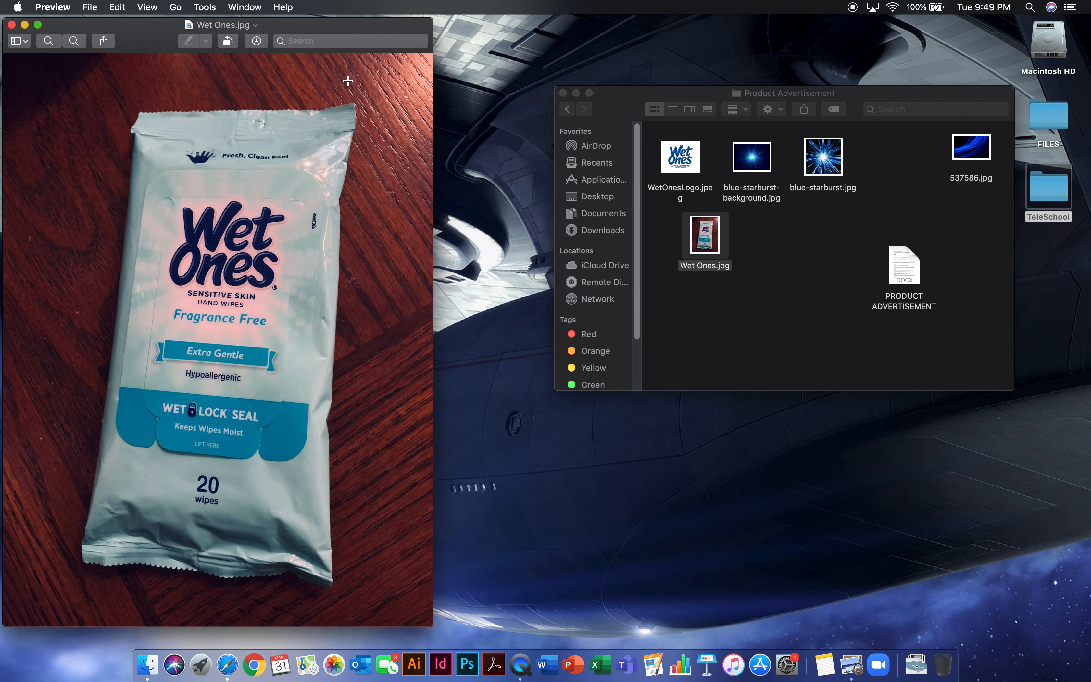
drag(364, 26, 704, 30)
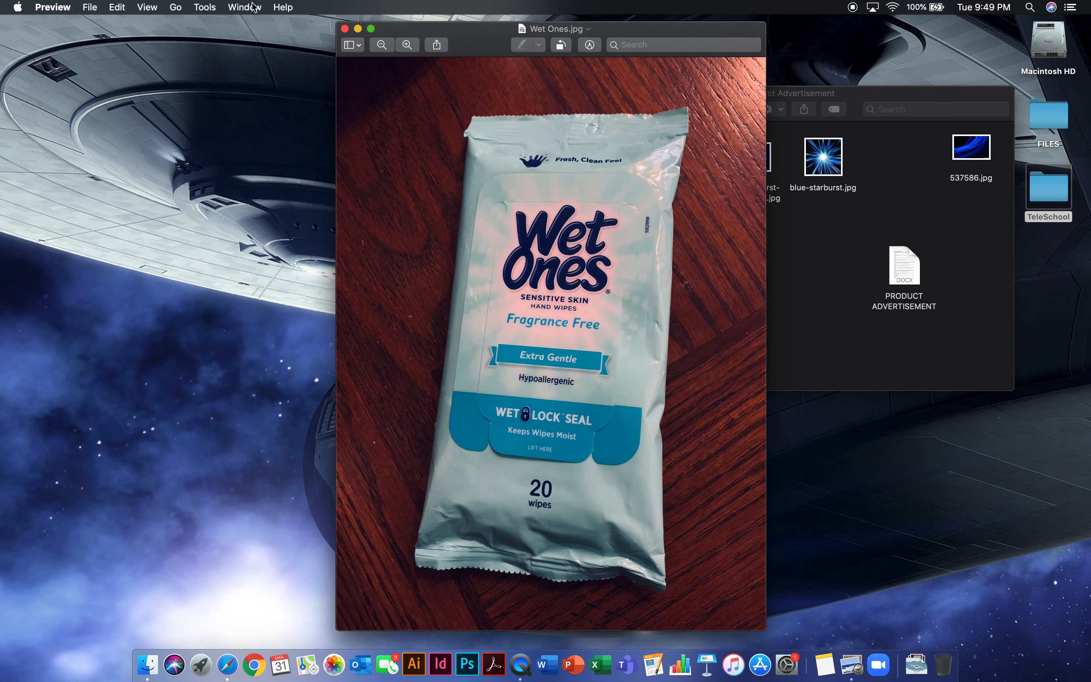
click(149, 7)
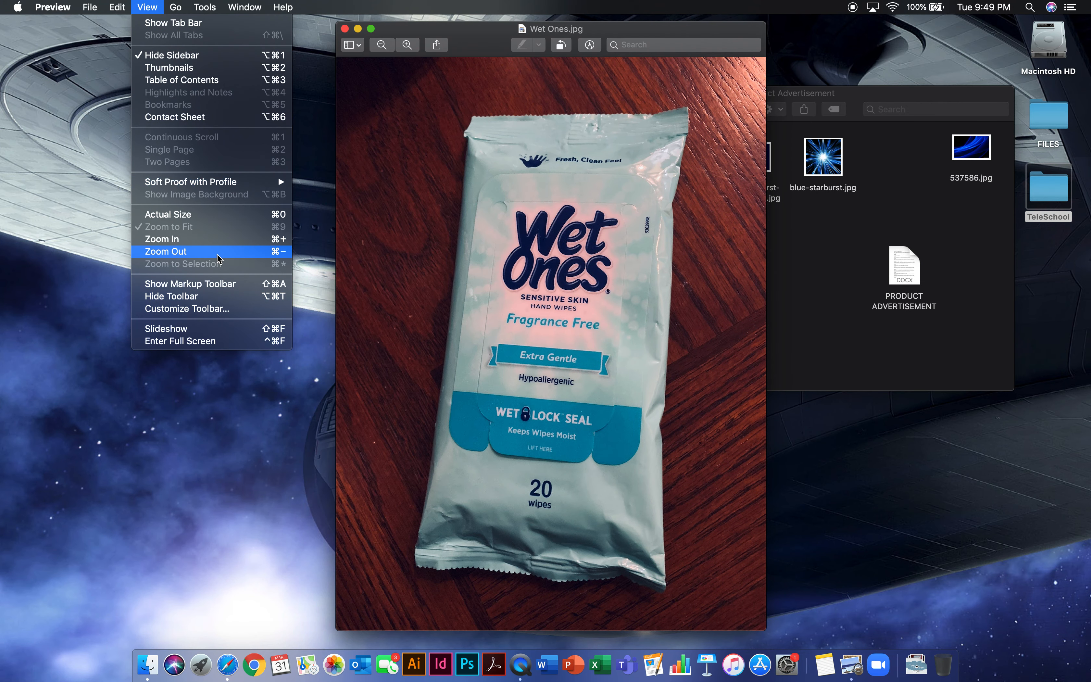
click(231, 345)
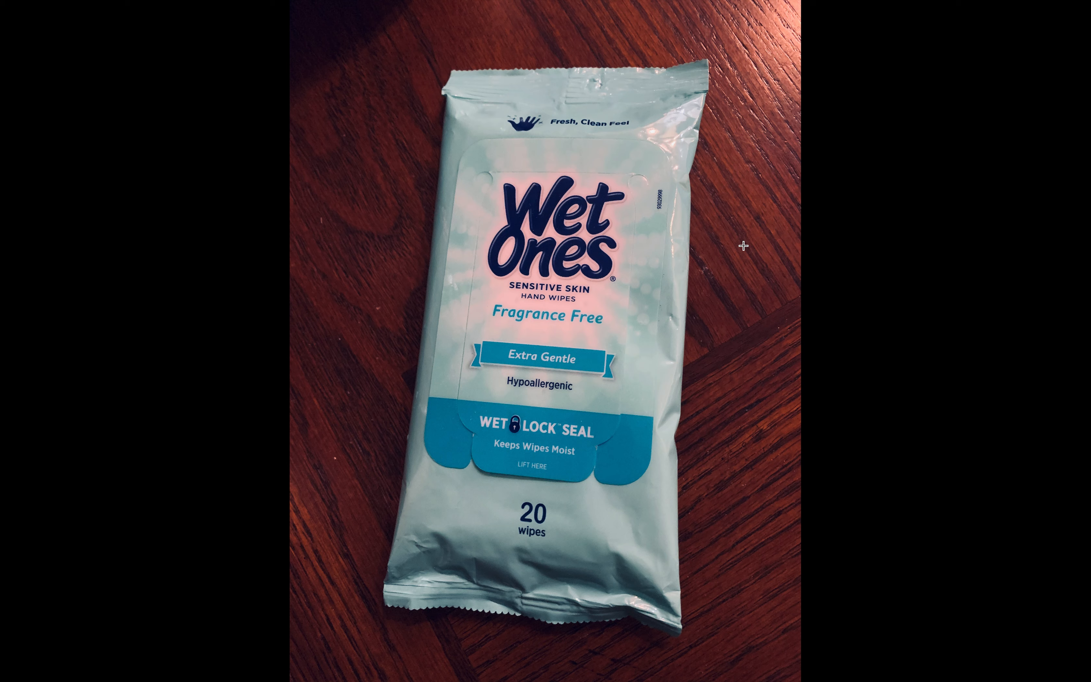
key(Escape)
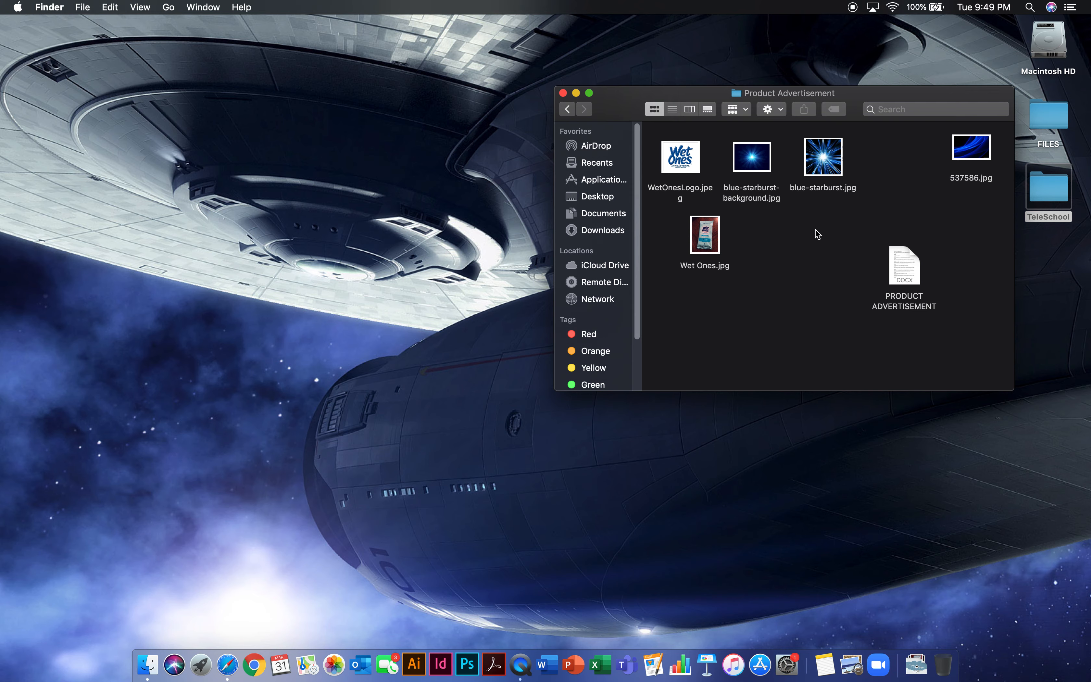
double_click(708, 240)
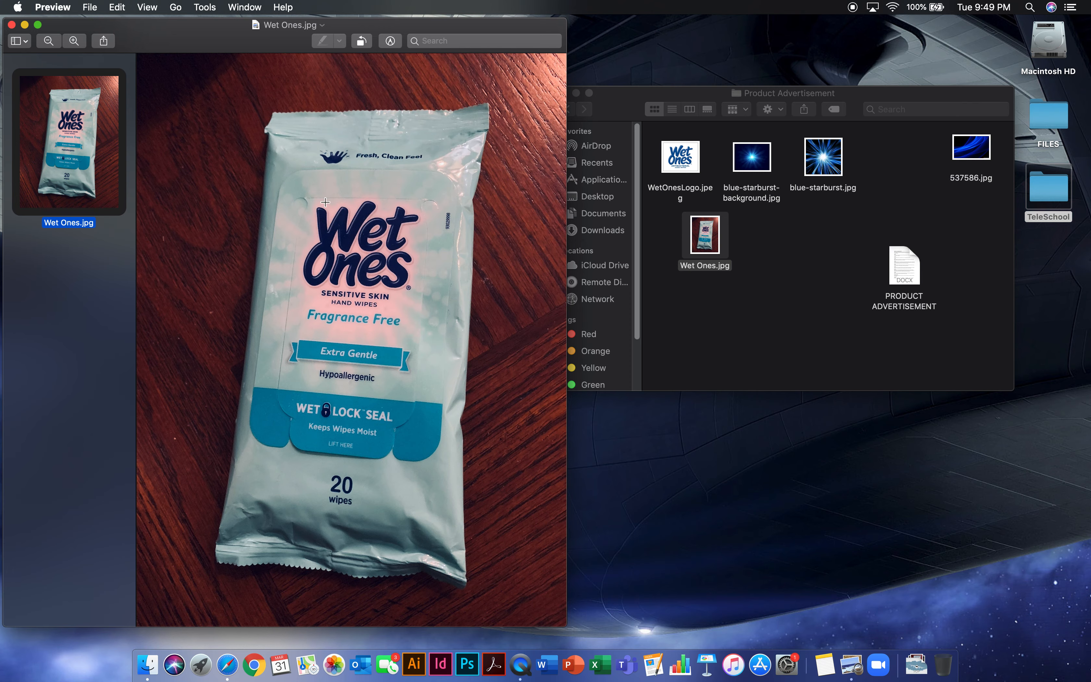
click(10, 25)
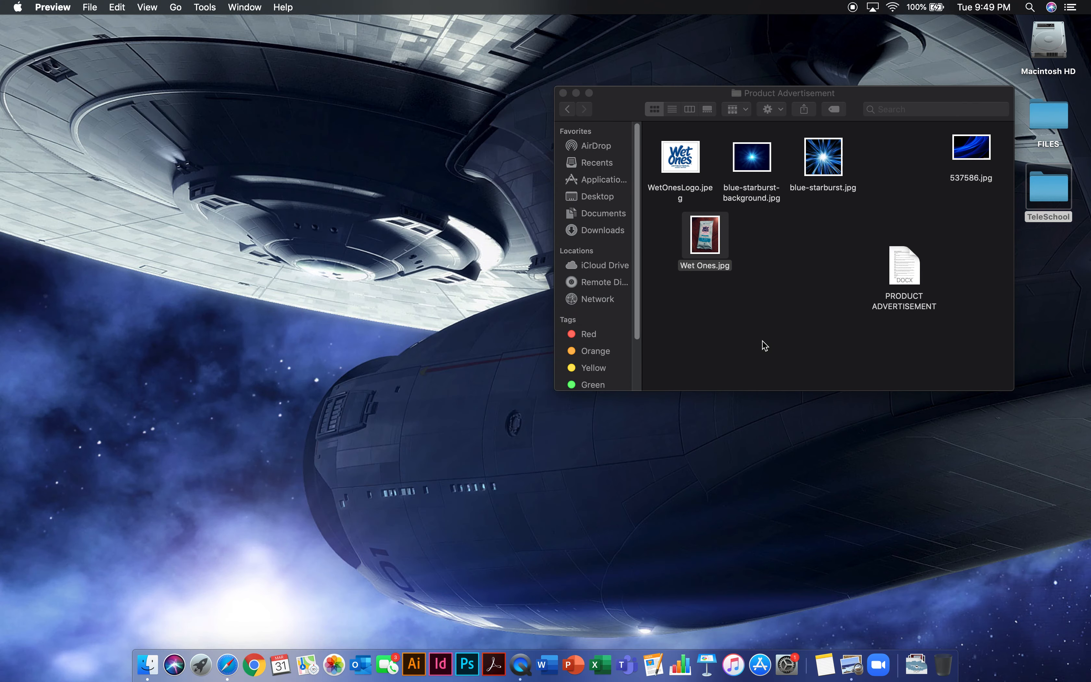
click(792, 339)
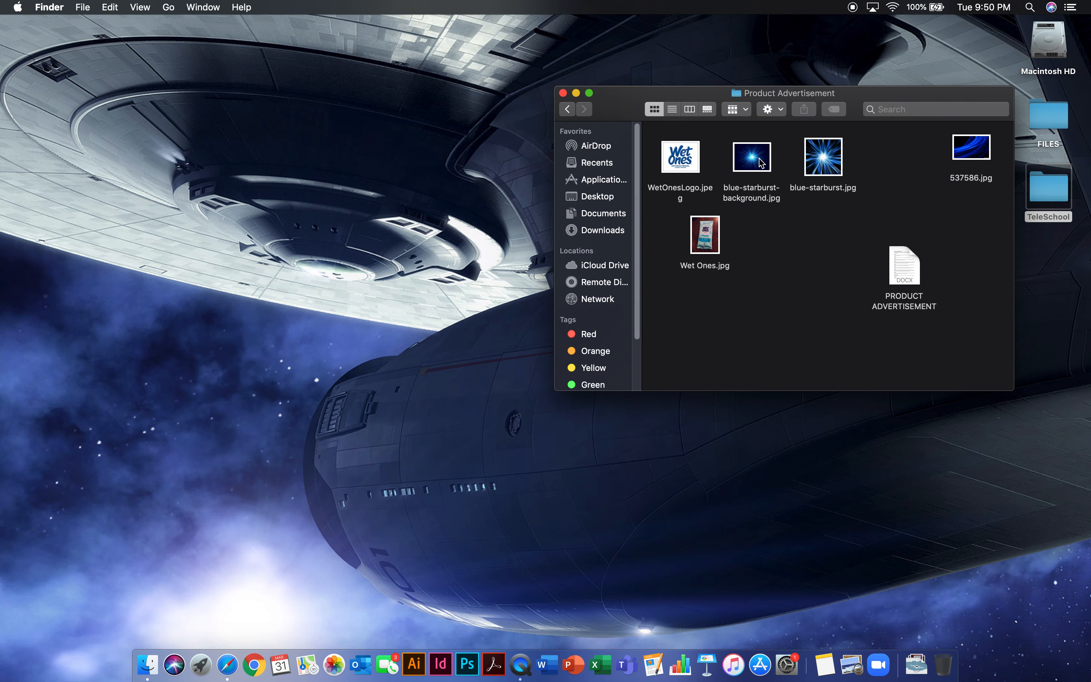
View the background images blue-starburst-background.jpg, 537586.jpg and blue-starburst.jpg, and the logo image WetOnesLogo.jpeg
double_click(761, 163)
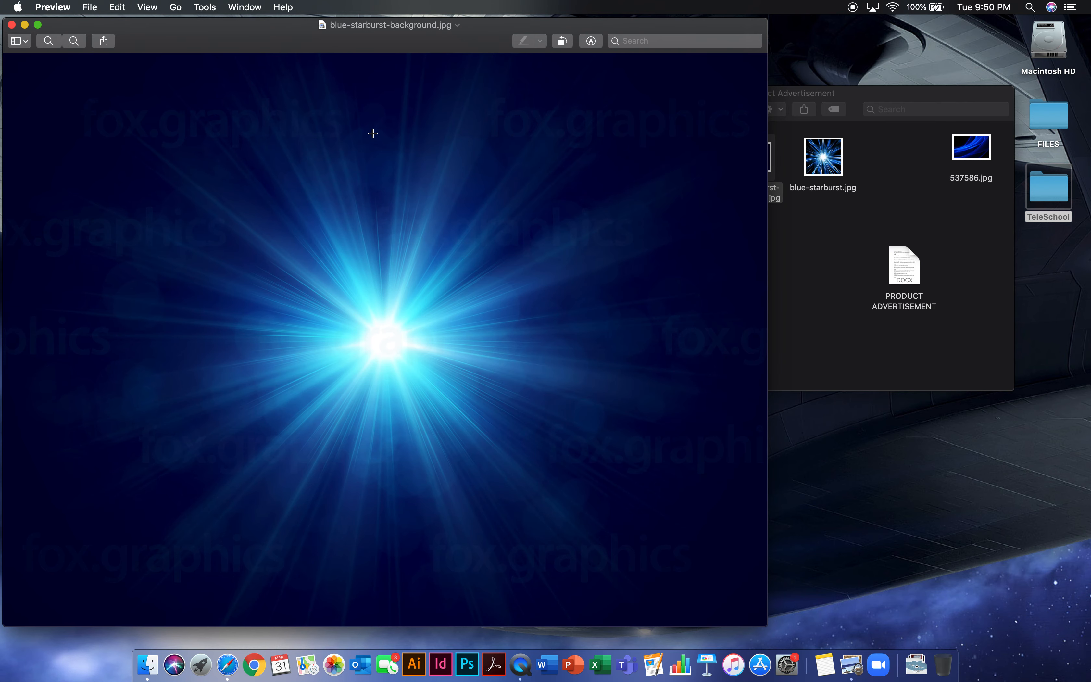
click(12, 24)
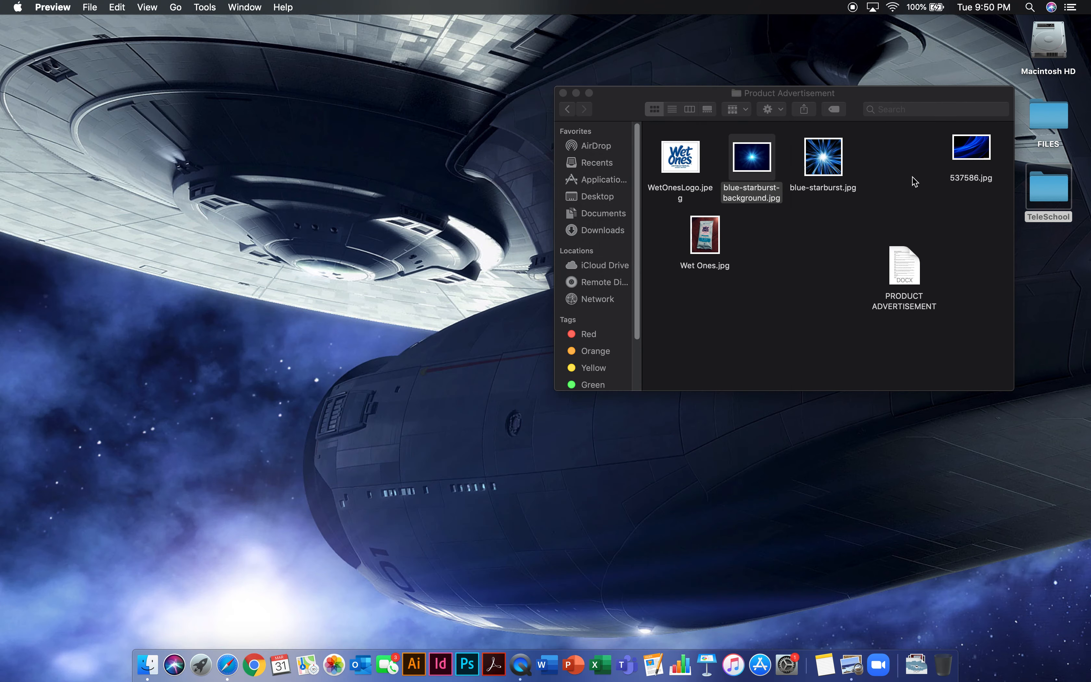
double_click(982, 152)
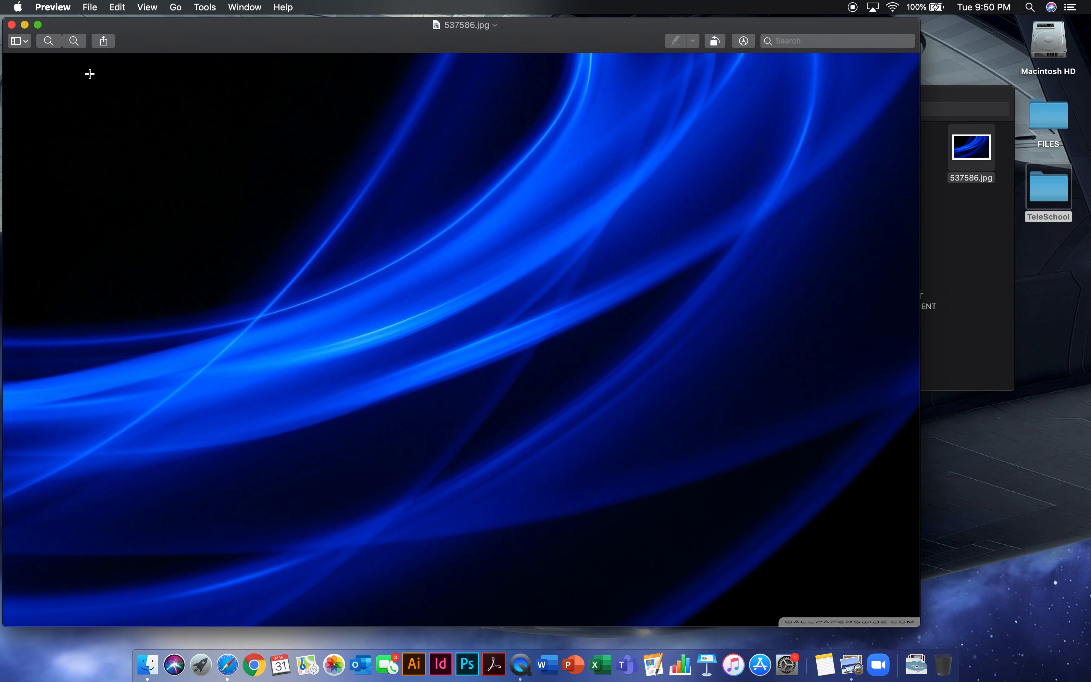
click(11, 25)
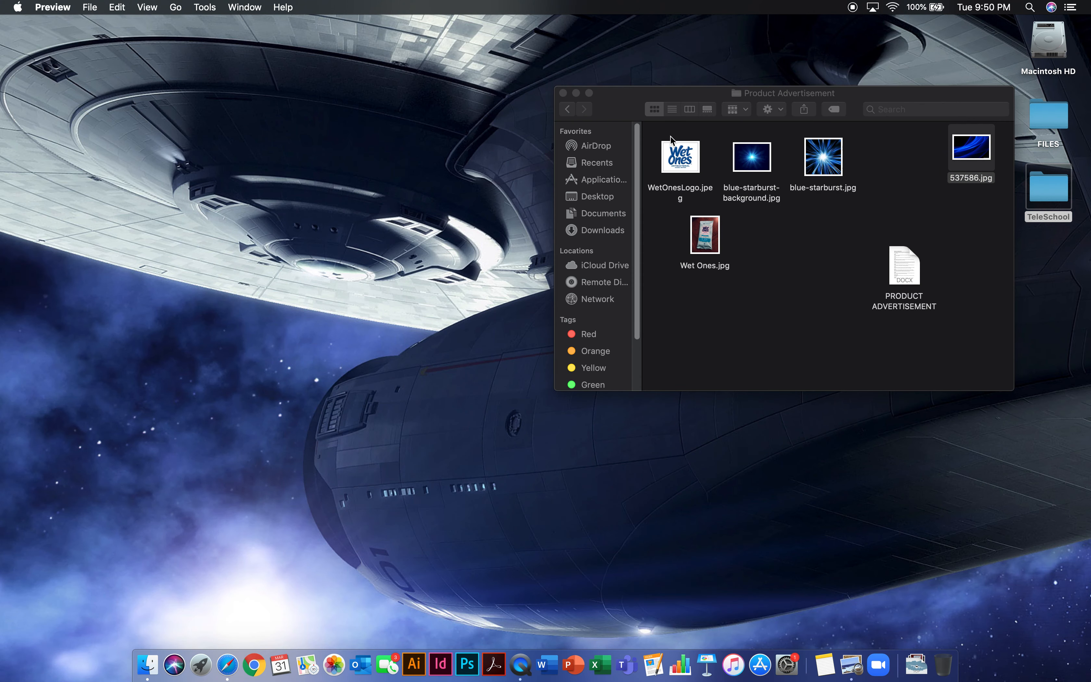
double_click(821, 157)
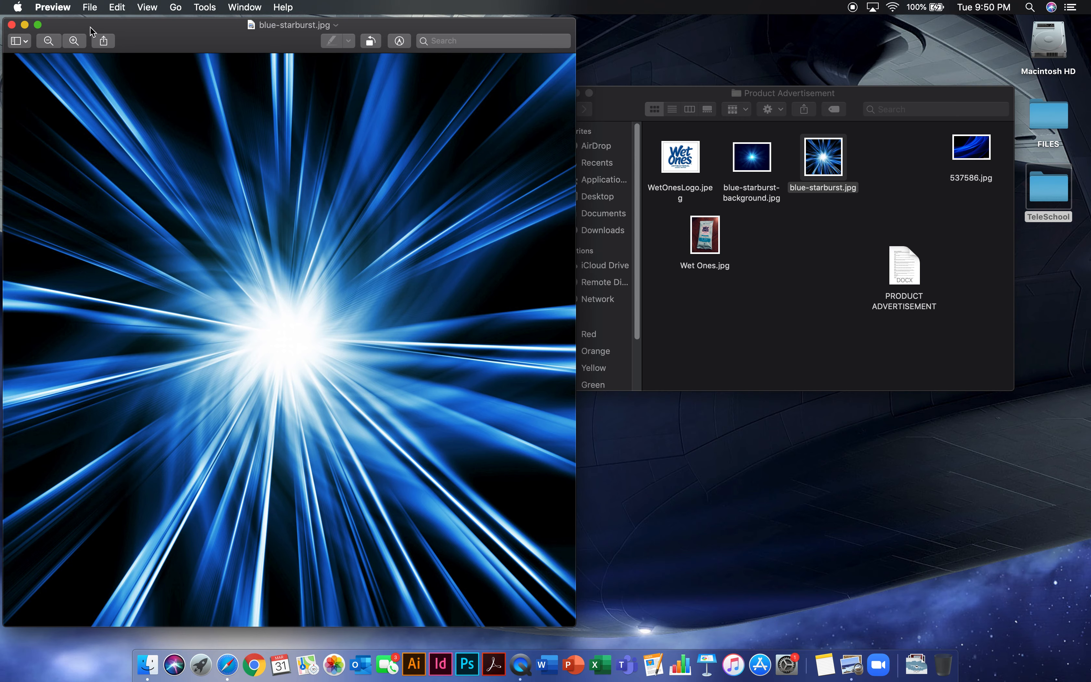
click(25, 25)
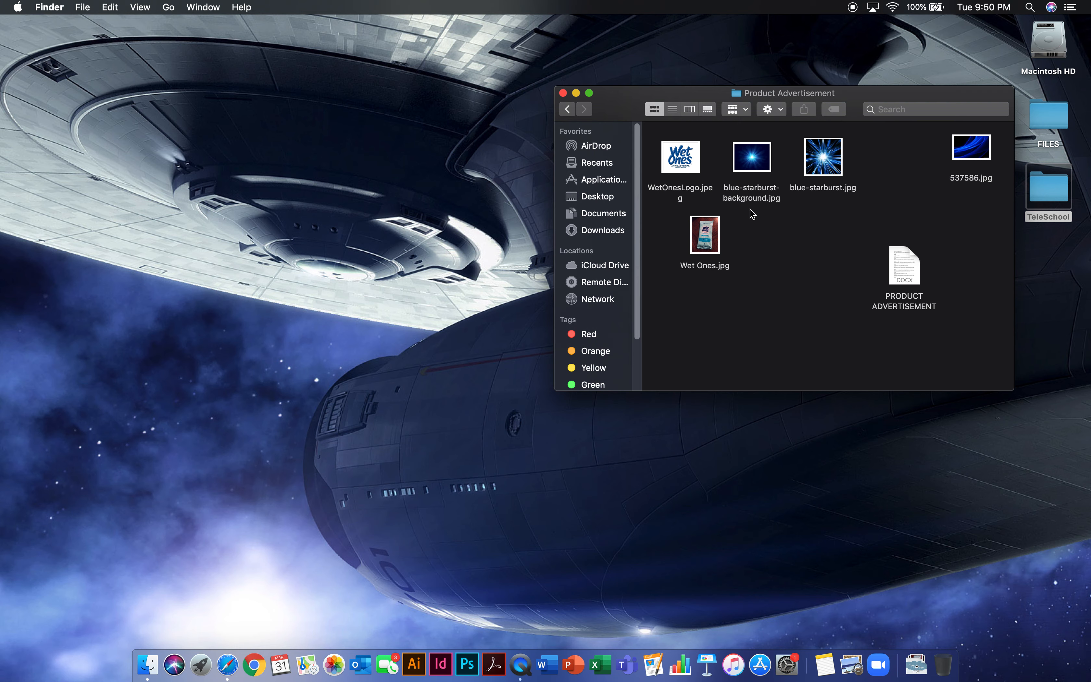
double_click(681, 158)
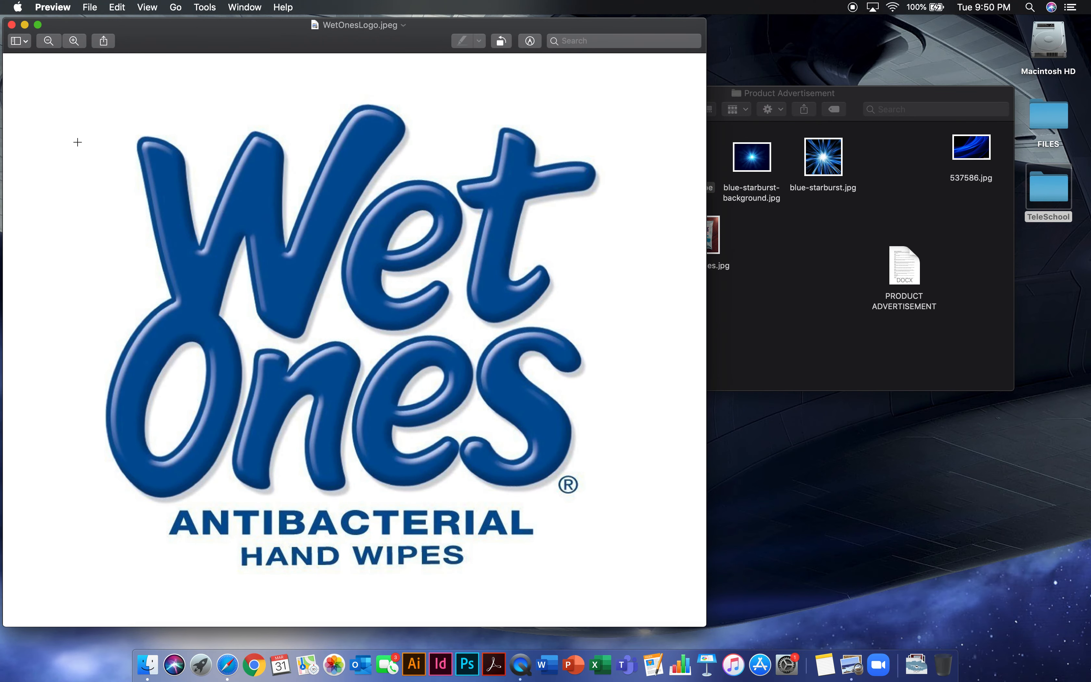
click(12, 24)
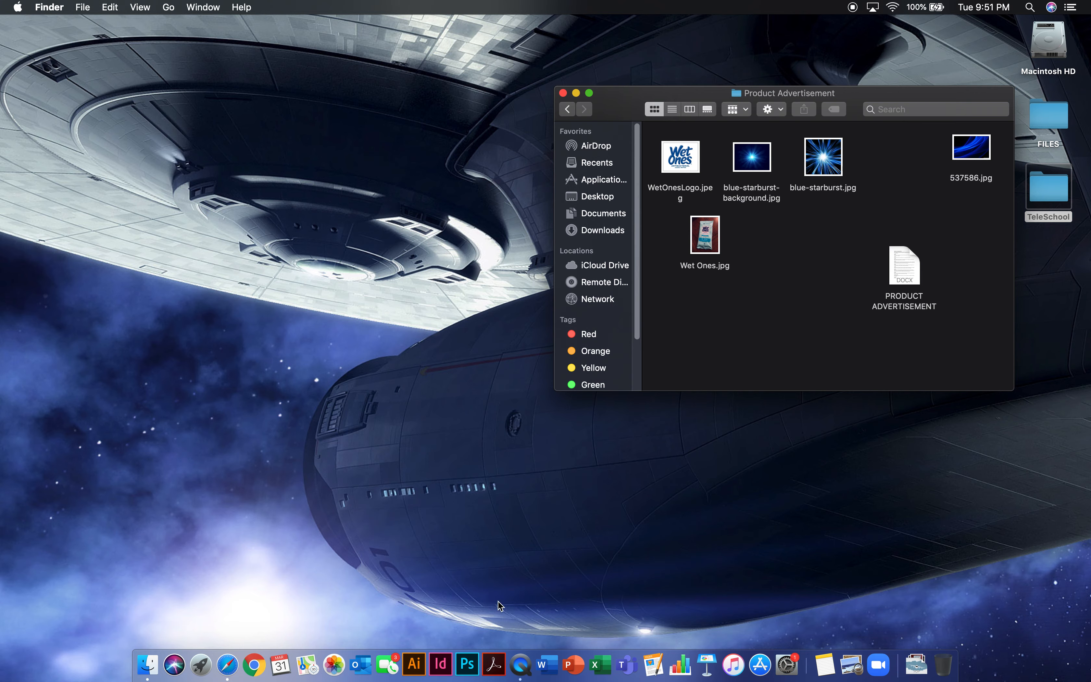
Switch to Safari, load designer.gravit.io and create a new US-Letter Portrait (8.5x11 in) design
click(229, 665)
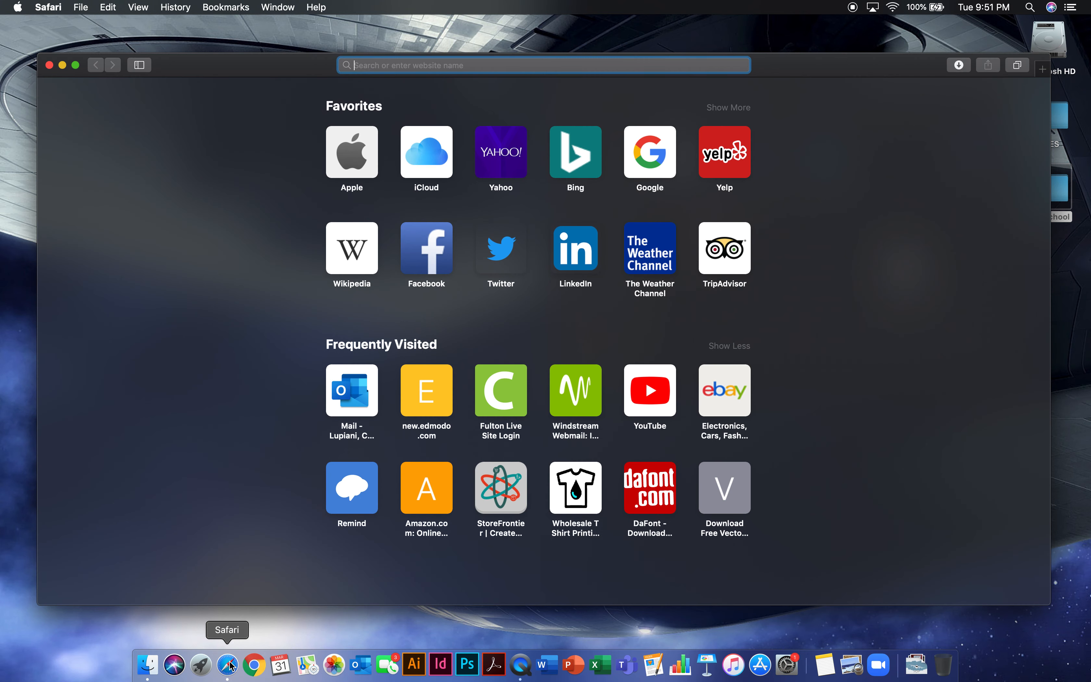
text(designer.gravit.io)
key(Return)
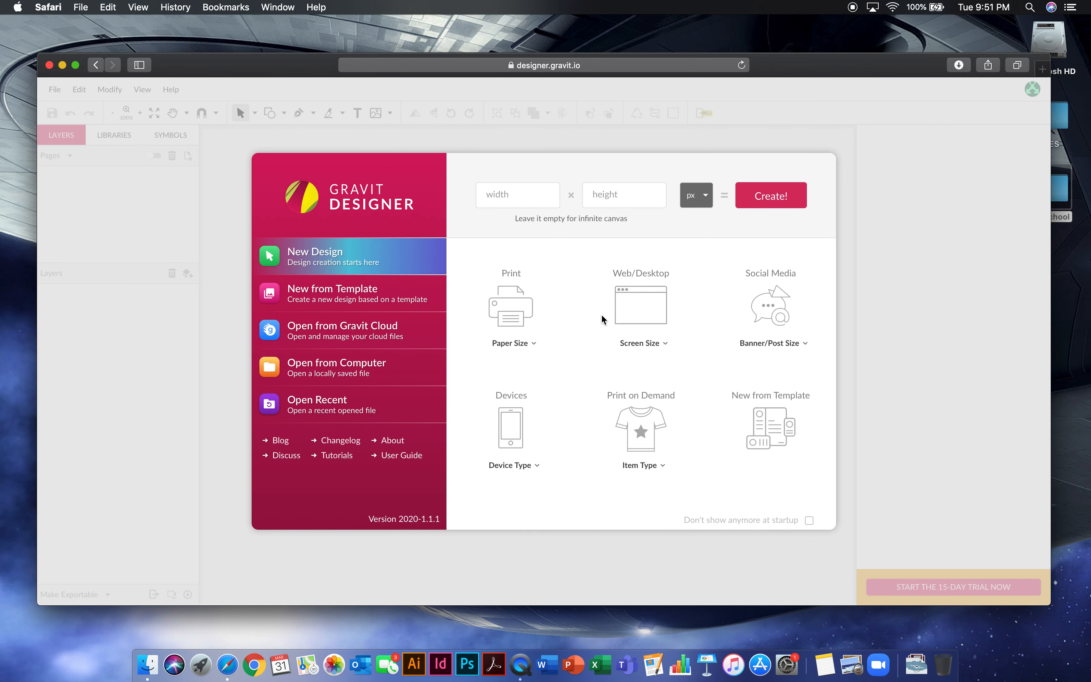
click(515, 301)
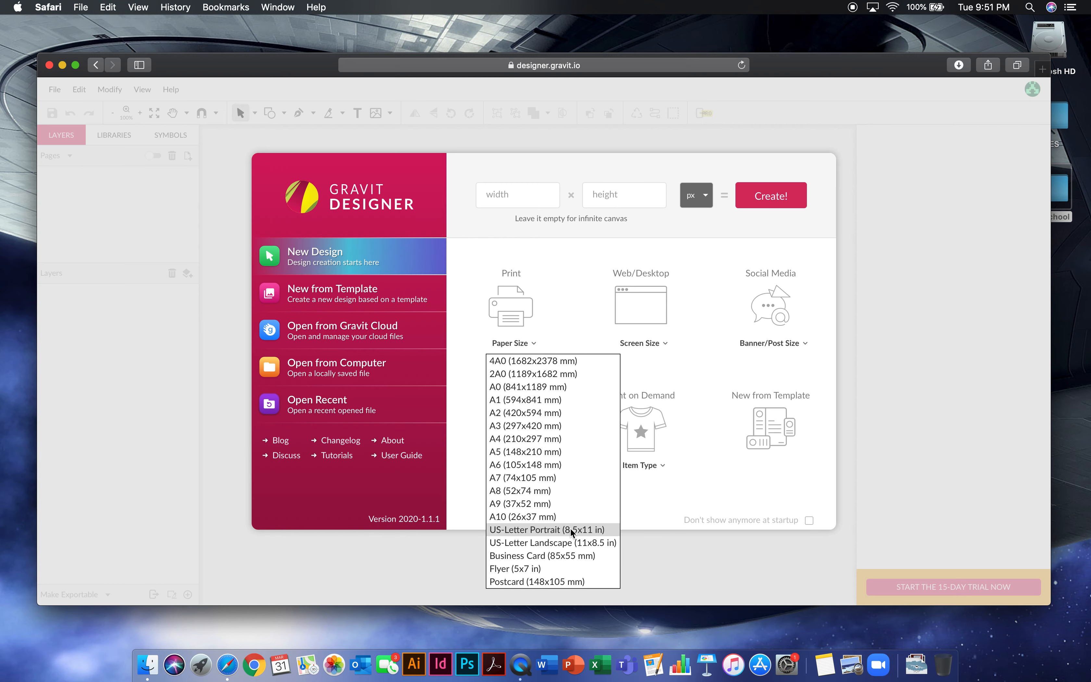
click(590, 530)
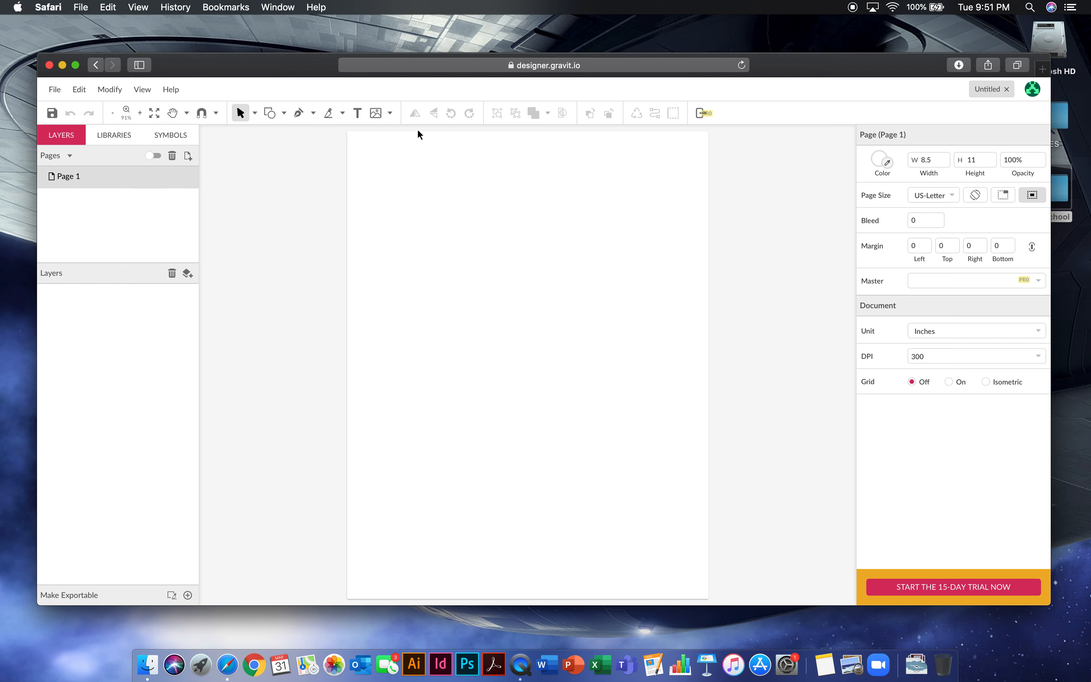
Place the image Wet Ones.jpg from the Product Advertisement folder on the page and deselect it
click(390, 114)
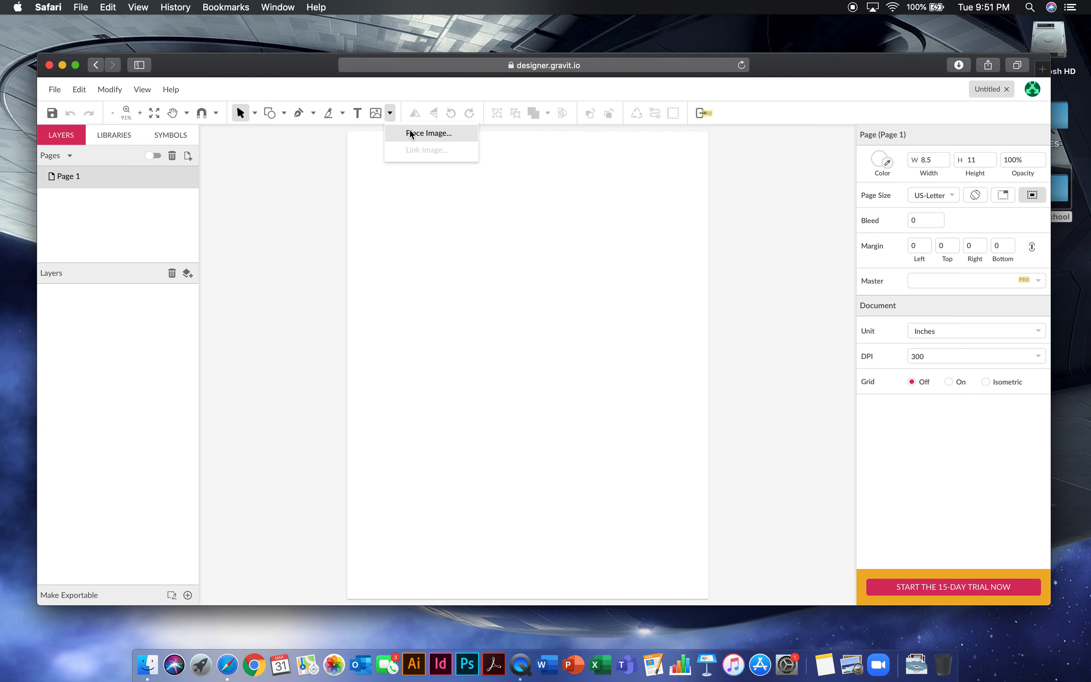
click(410, 133)
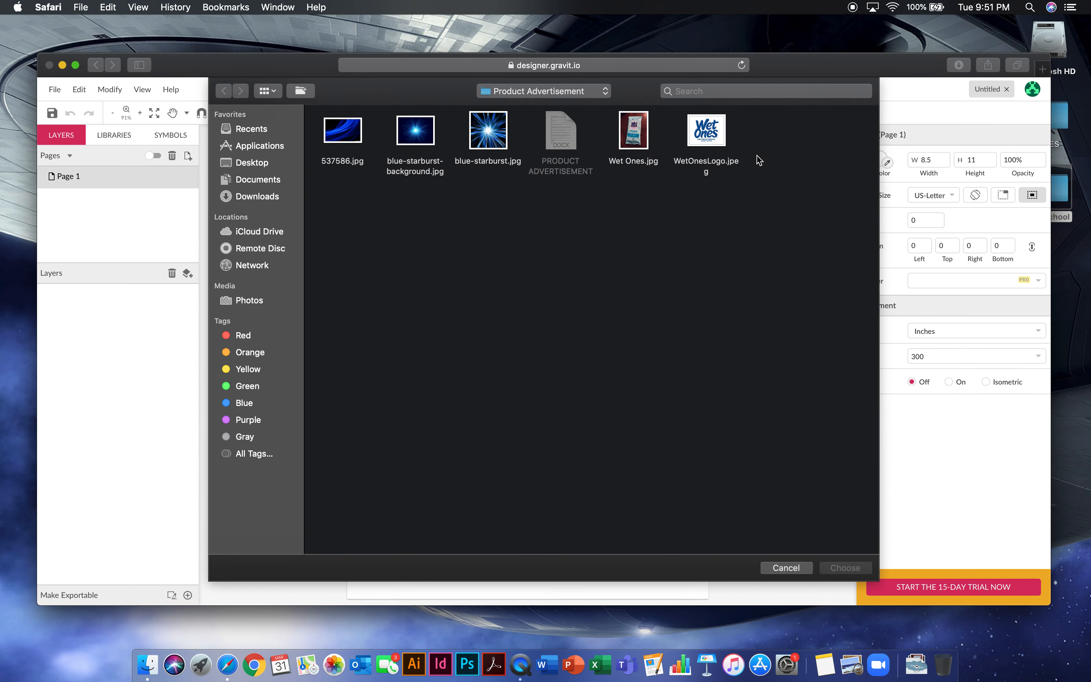
click(643, 133)
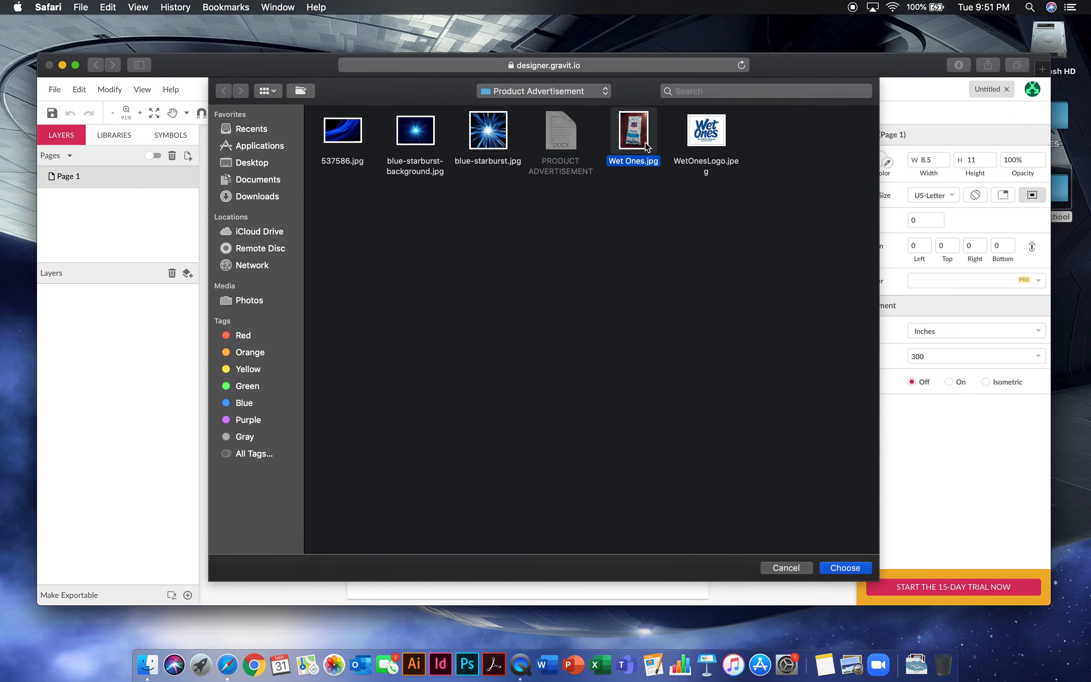
click(848, 569)
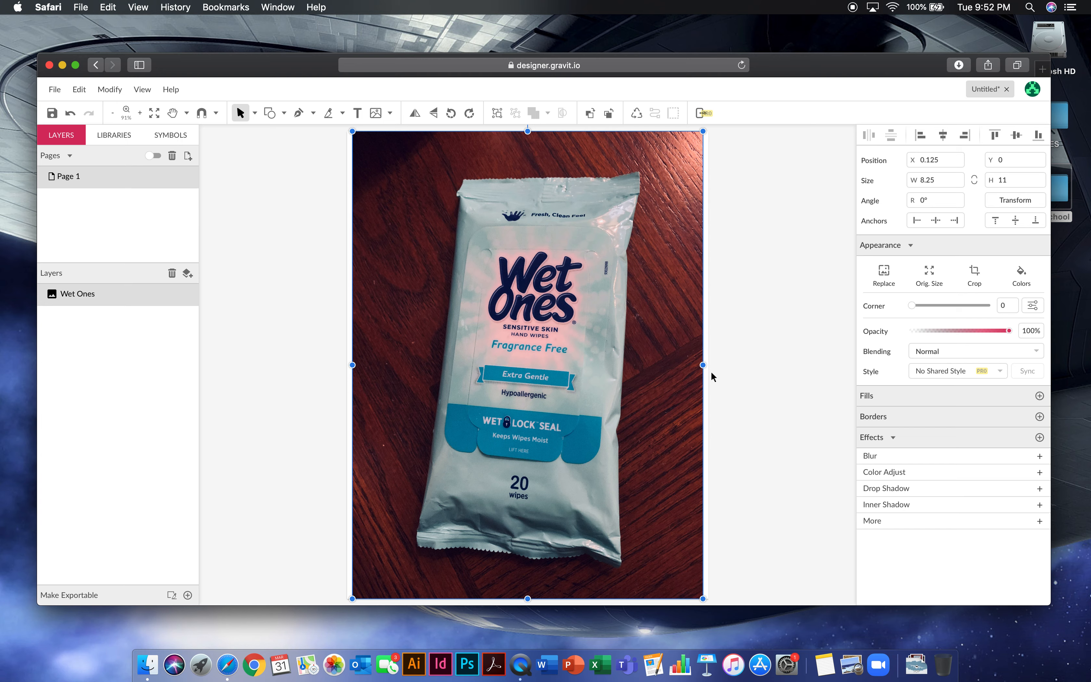
click(275, 234)
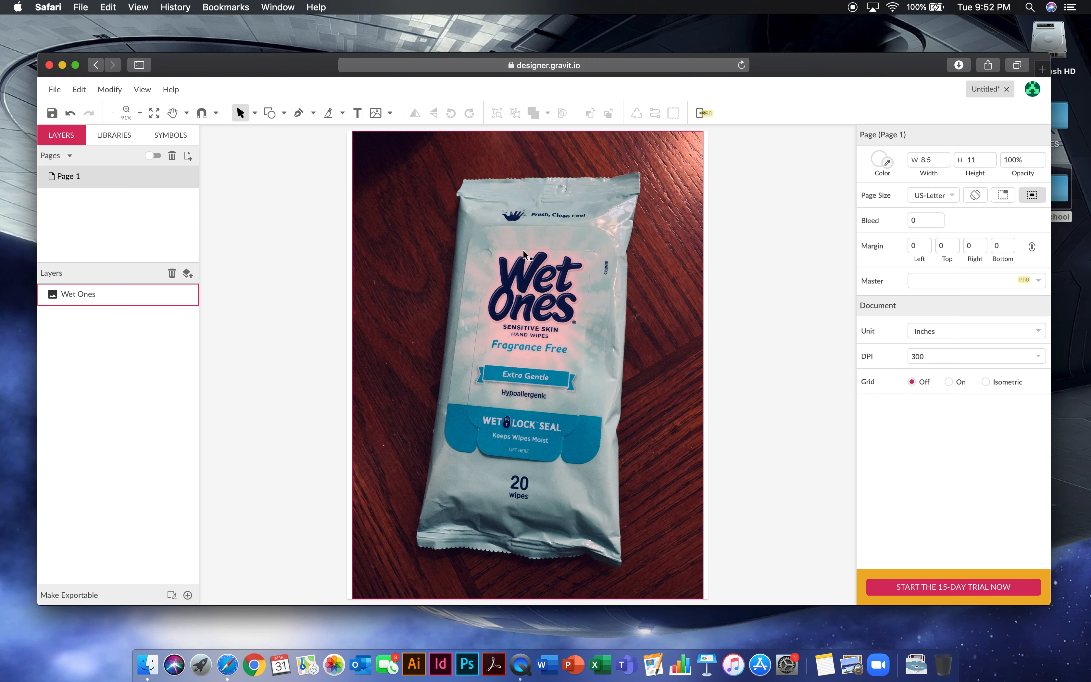
With the Pen tool, start tracing the package outline with points around the rounded lower-right corner of the photographed pack
click(315, 113)
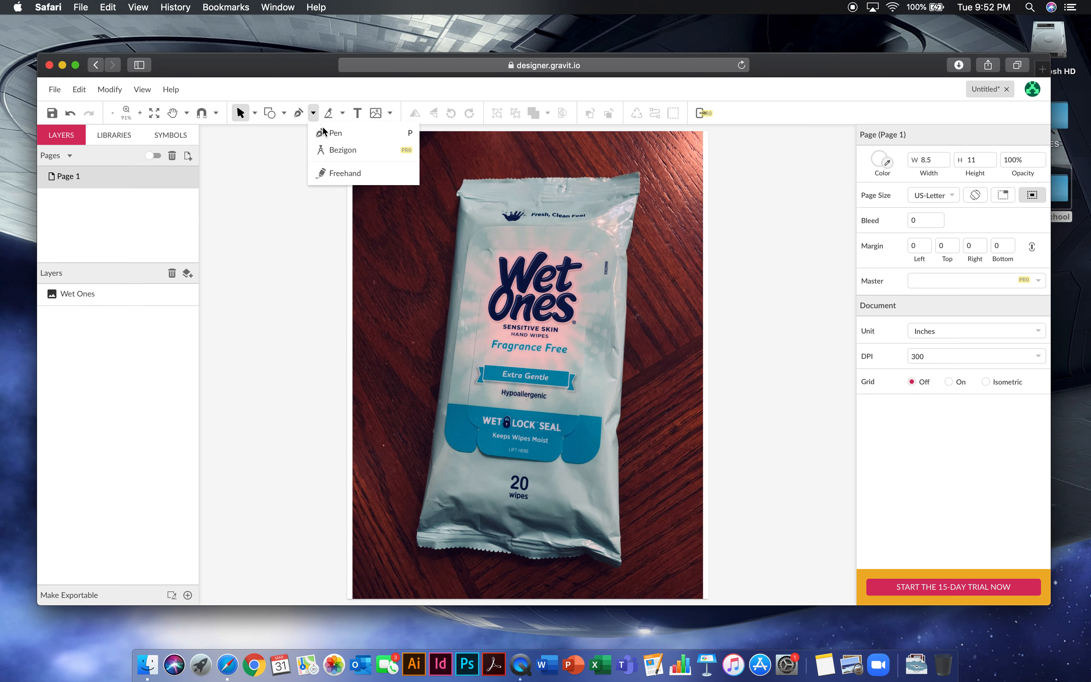
click(327, 134)
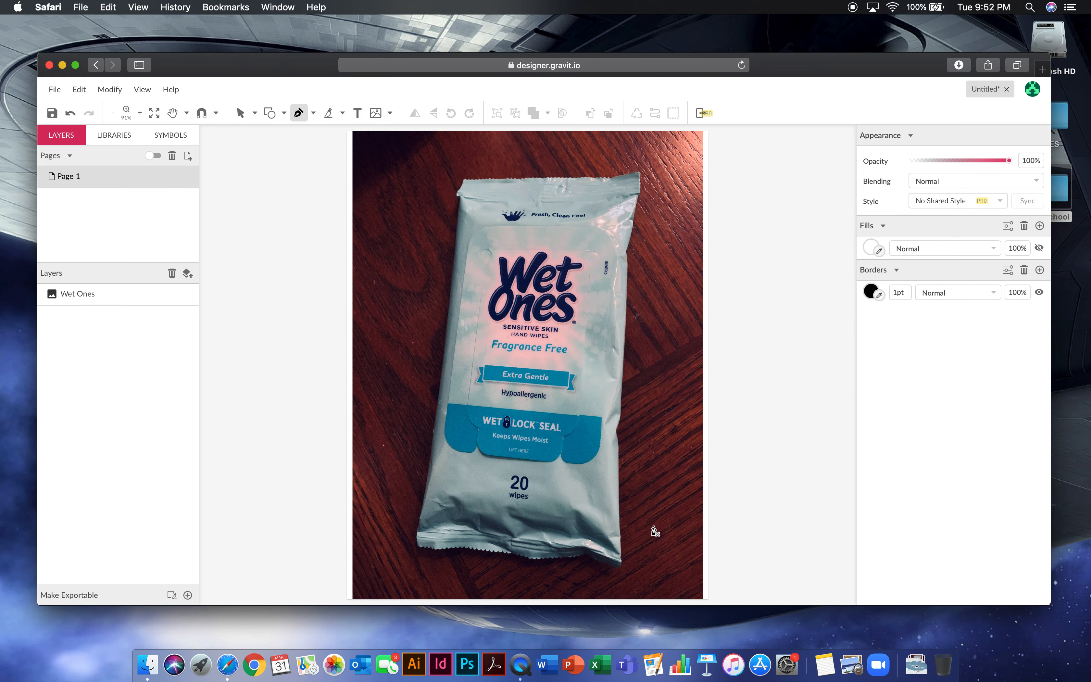
scroll(690, 516, up, 10)
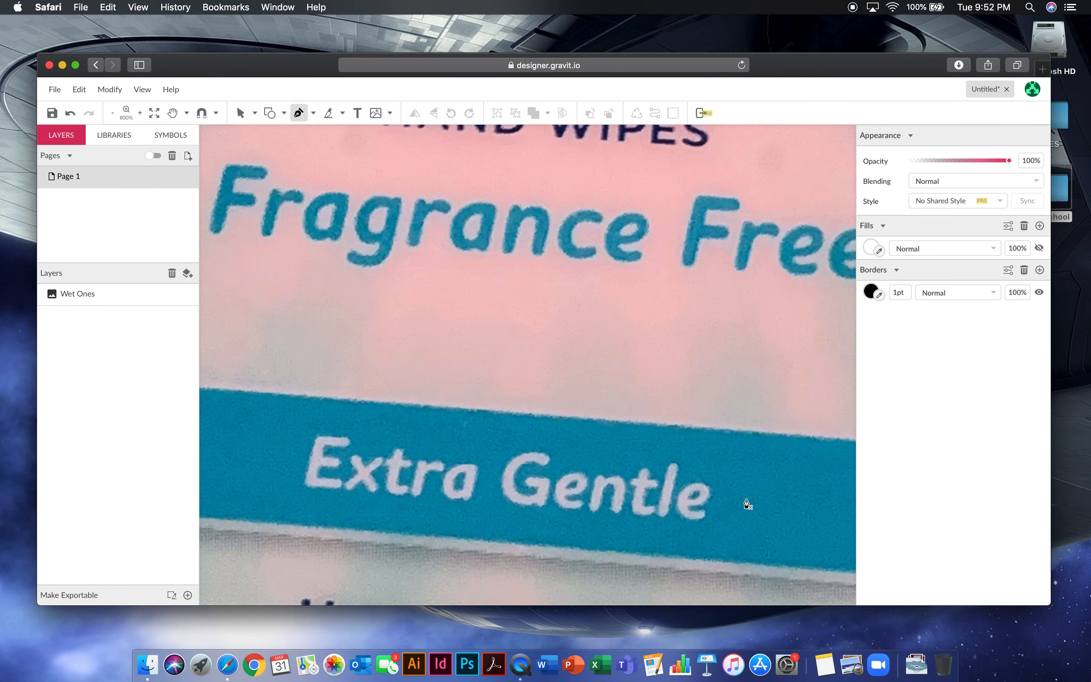
key(space)
drag(748, 505, 524, 176)
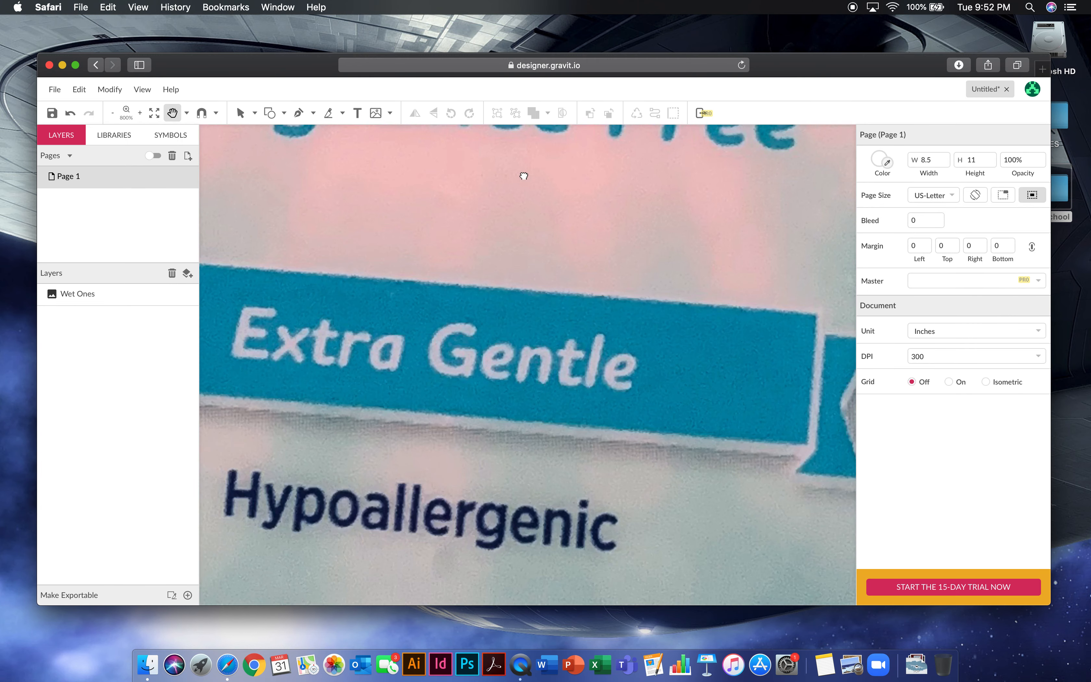
drag(669, 524, 553, 345)
drag(698, 504, 597, 320)
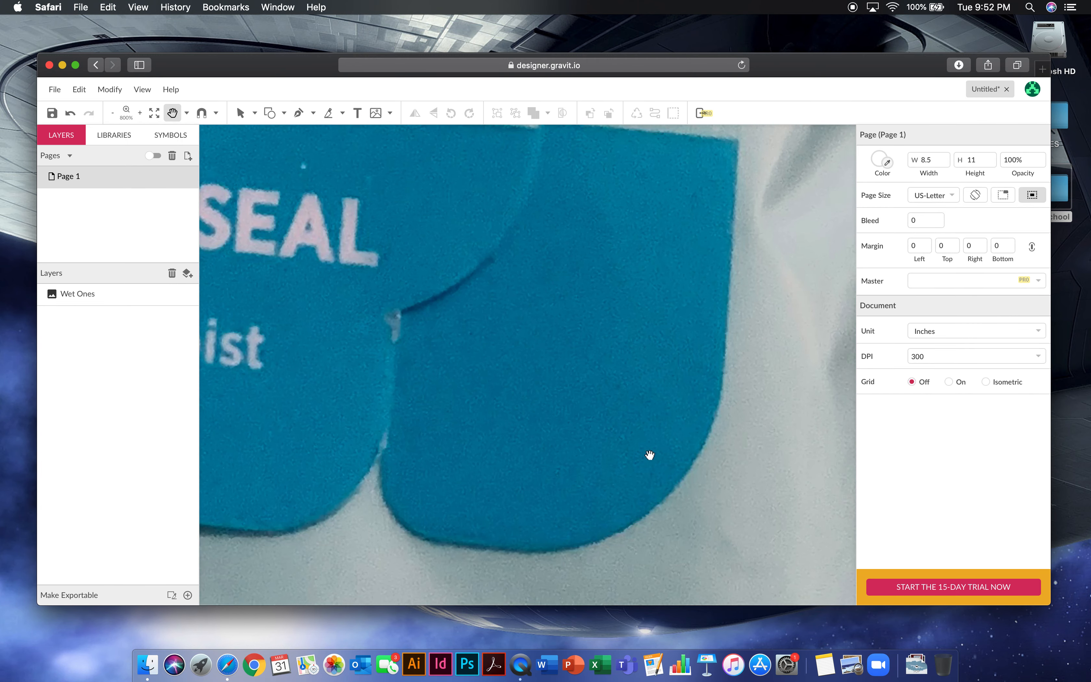
drag(652, 458, 630, 290)
drag(653, 418, 590, 227)
drag(628, 474, 619, 224)
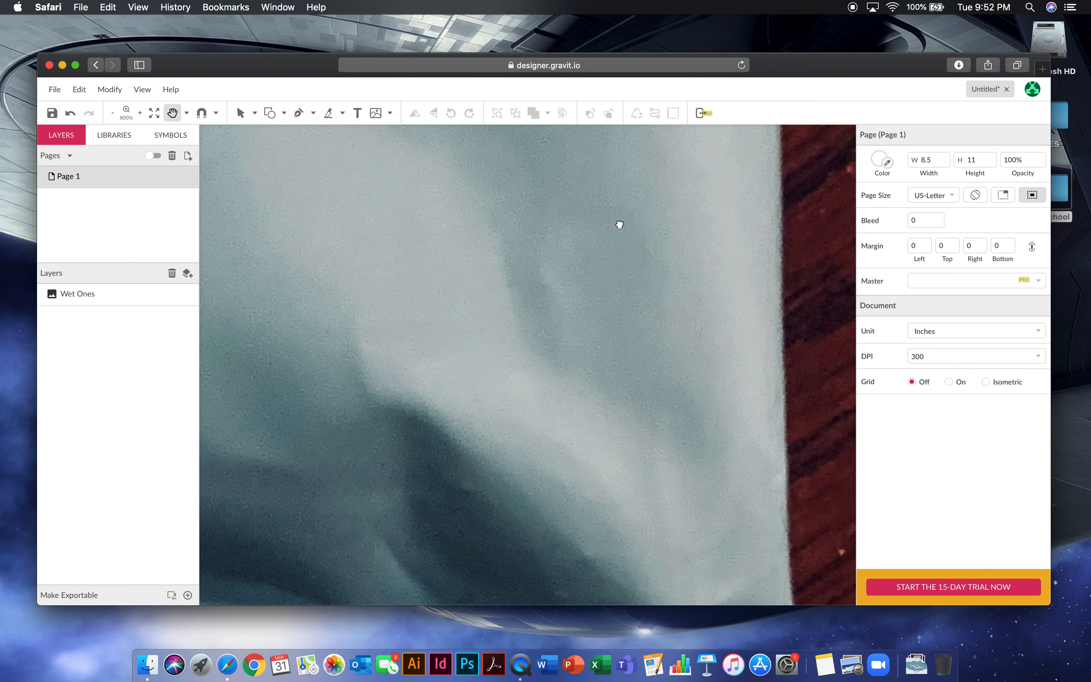
drag(617, 438, 620, 229)
drag(599, 419, 595, 321)
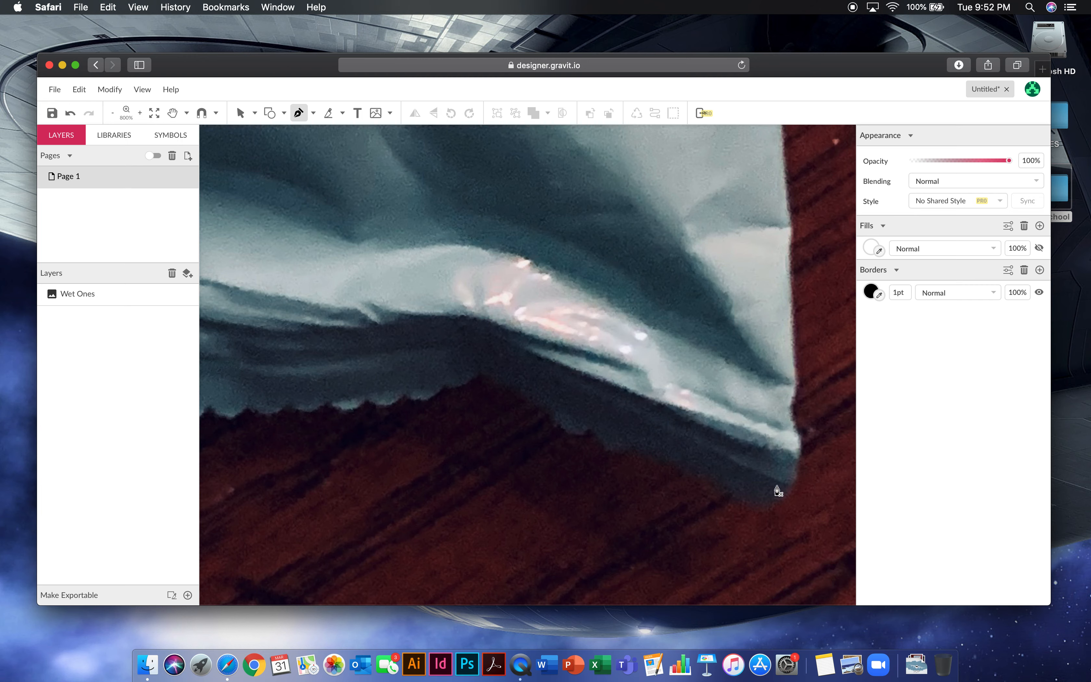
click(797, 460)
drag(776, 498, 755, 508)
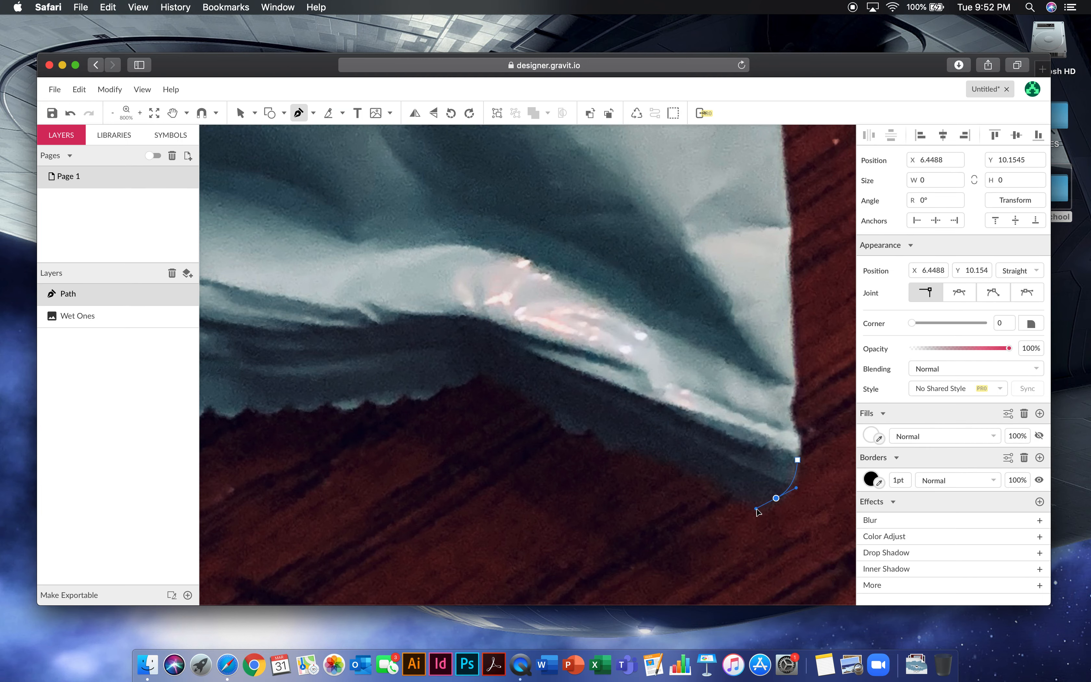
click(725, 491)
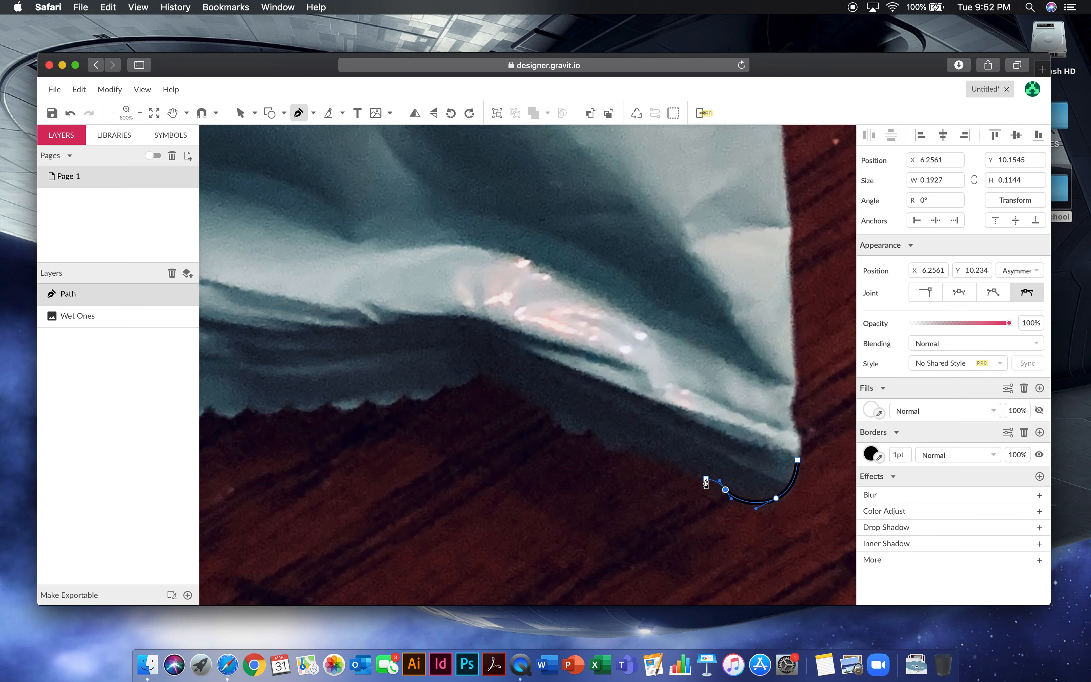
Continue the path leftward along the jagged bottom edge of the package, following each small notch and the raised peak
drag(704, 479, 697, 474)
click(690, 462)
click(667, 460)
click(646, 448)
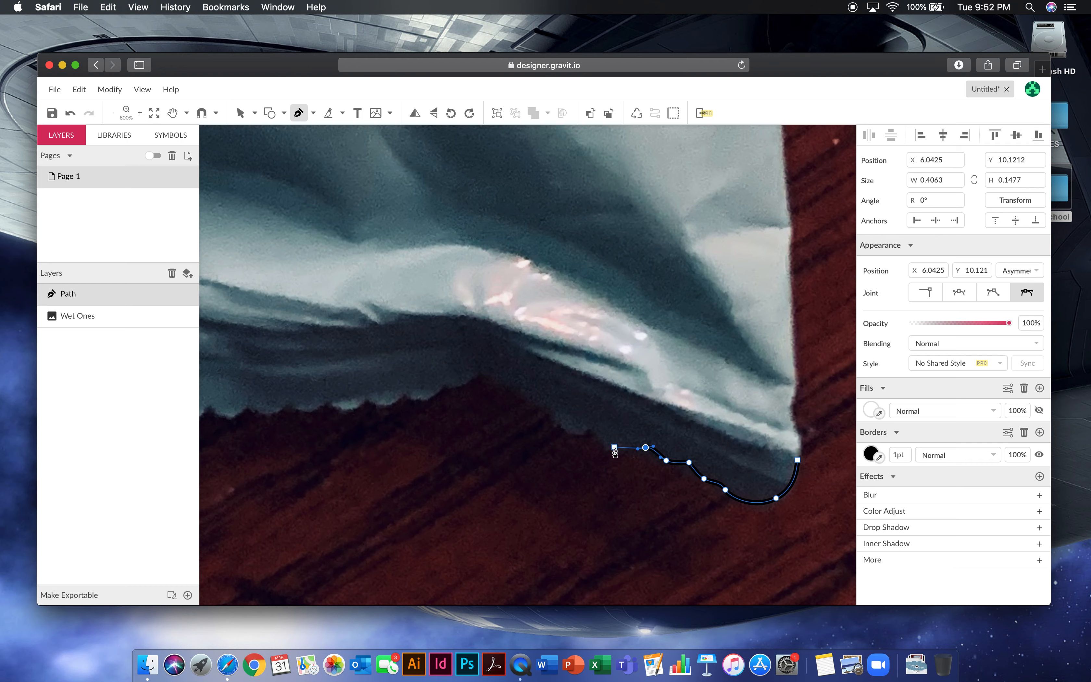
drag(615, 448, 422, 402)
click(596, 426)
click(478, 371)
click(446, 389)
click(405, 396)
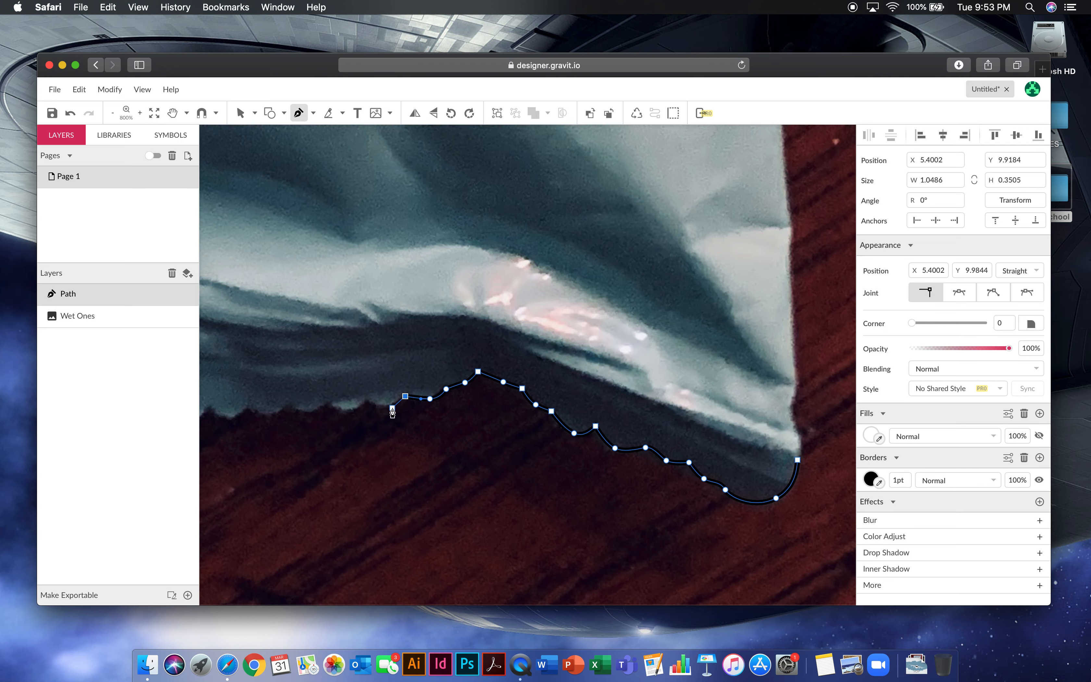
click(388, 404)
click(366, 396)
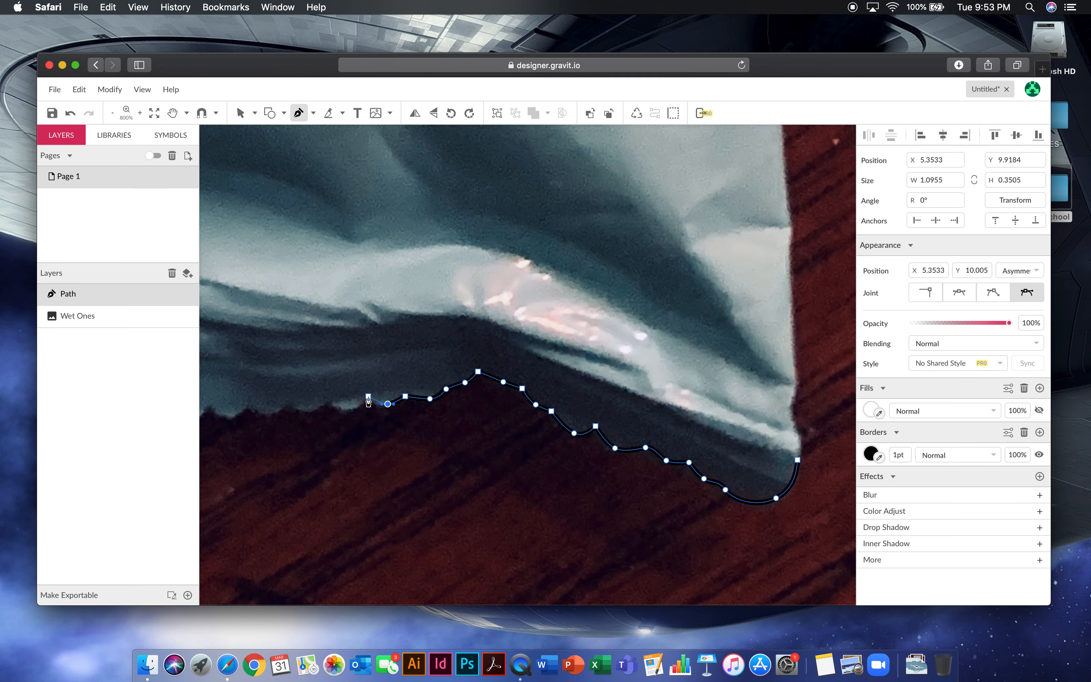
click(355, 407)
click(335, 401)
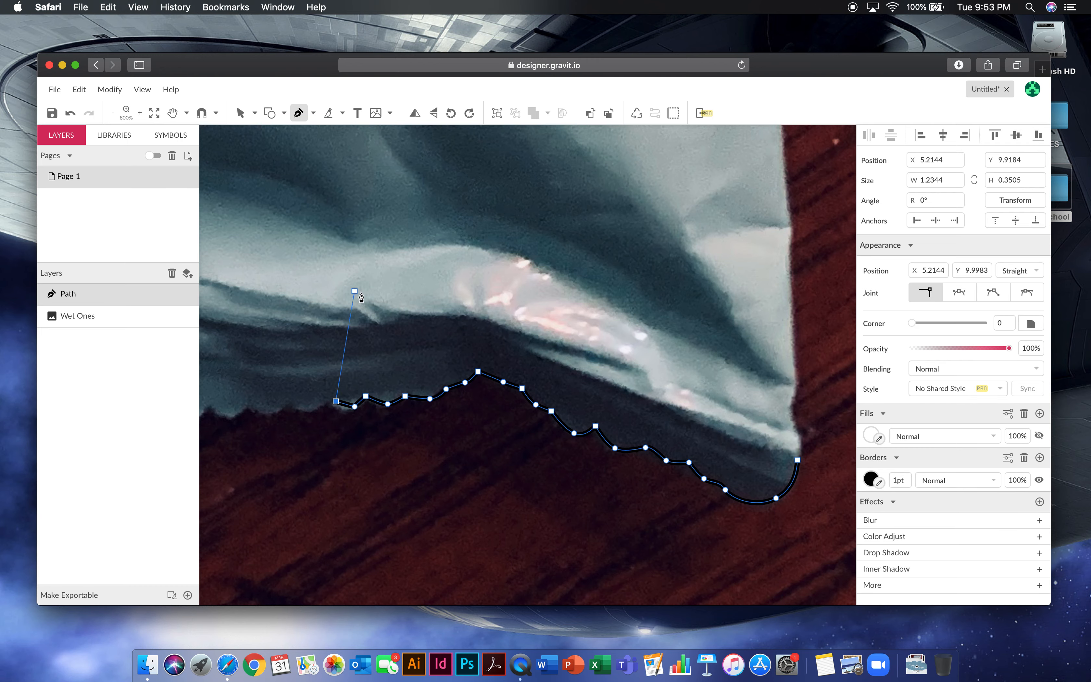
Open the saved design WetOnes Ad 1 from the cloud files
click(55, 90)
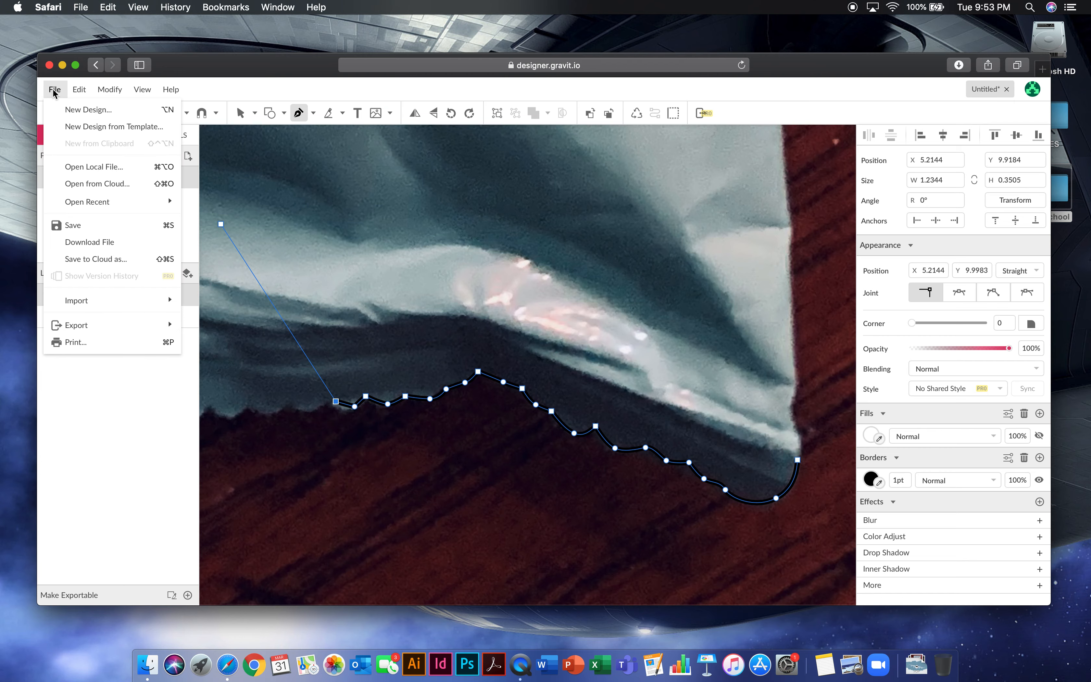
click(113, 184)
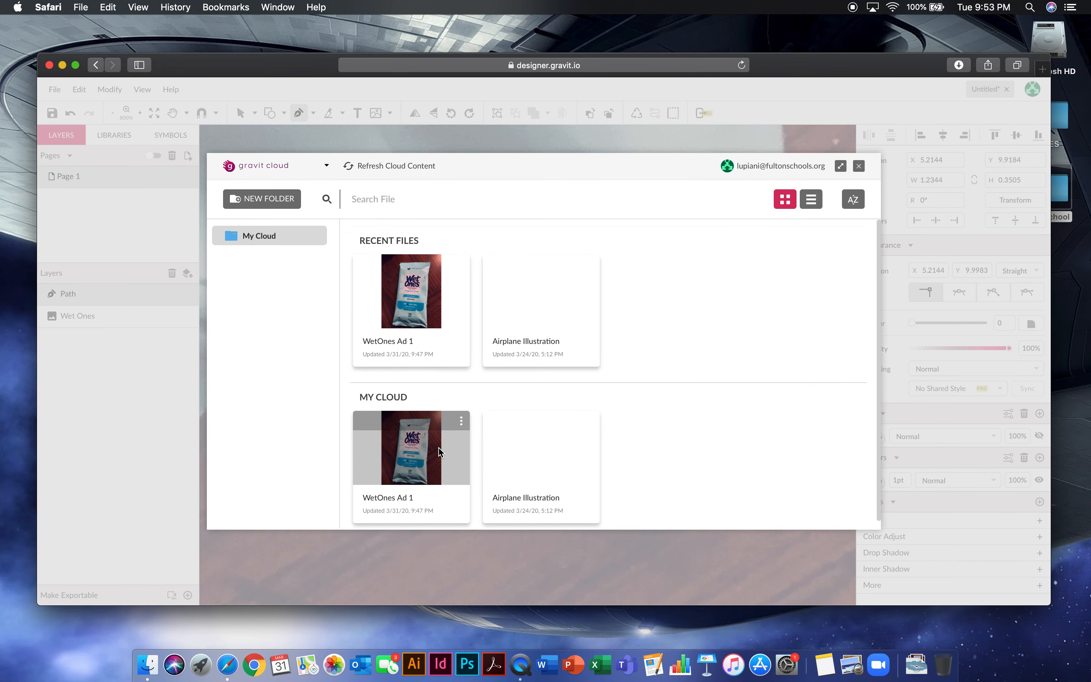
click(433, 437)
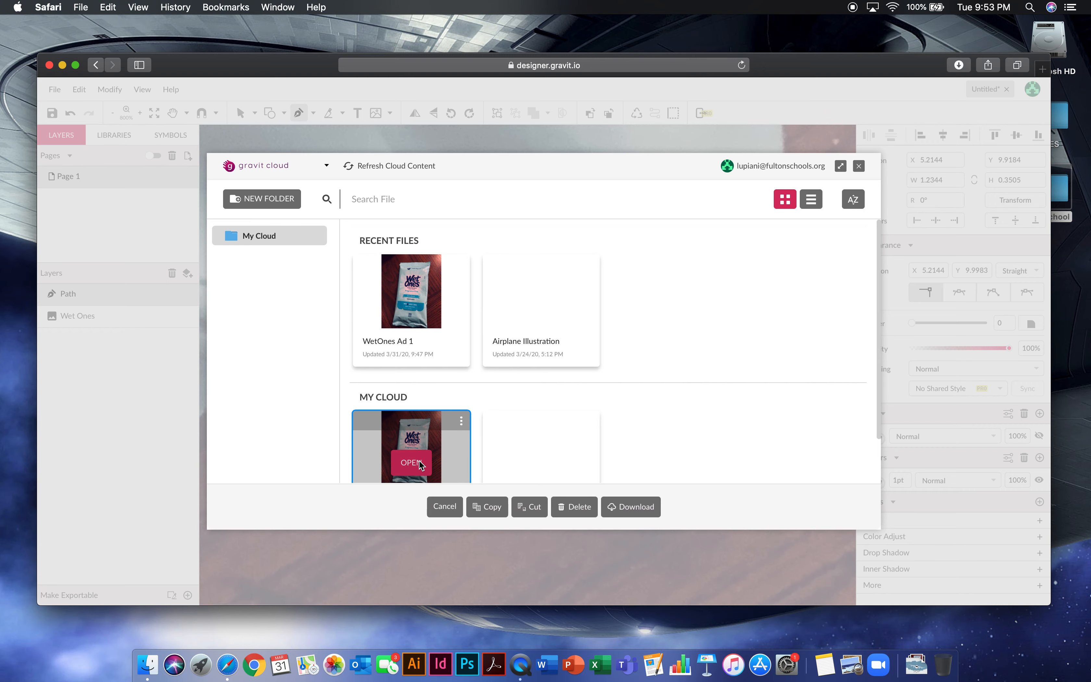
click(420, 463)
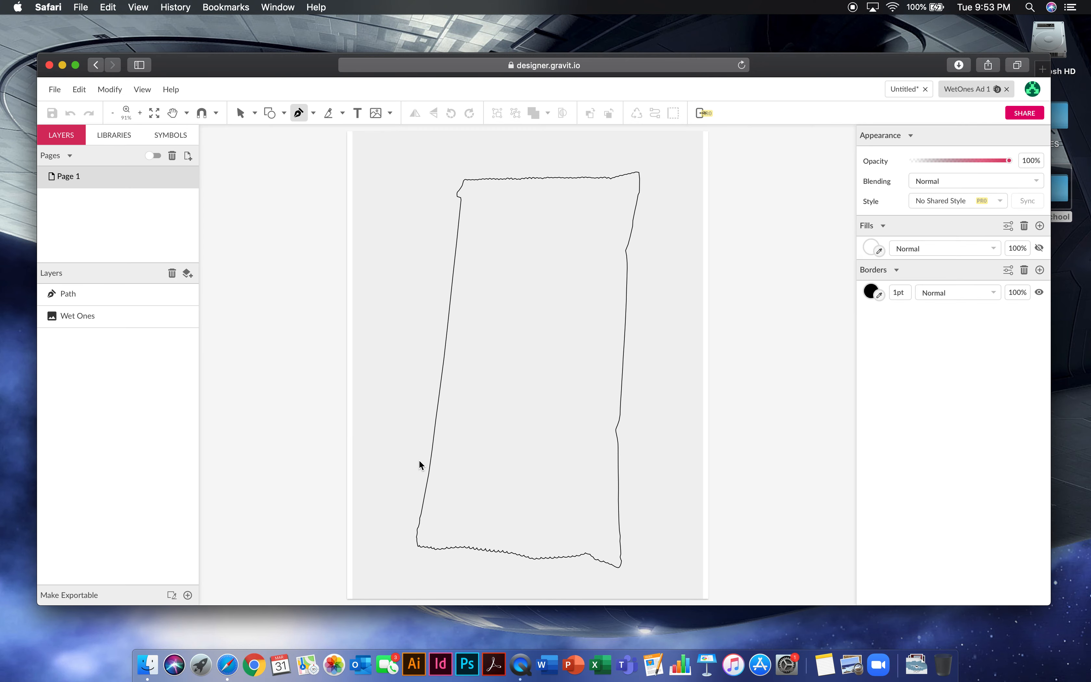
Move the Wet Ones photo off the page to expose the traced outline and undo the move
click(240, 112)
drag(688, 160, 404, 218)
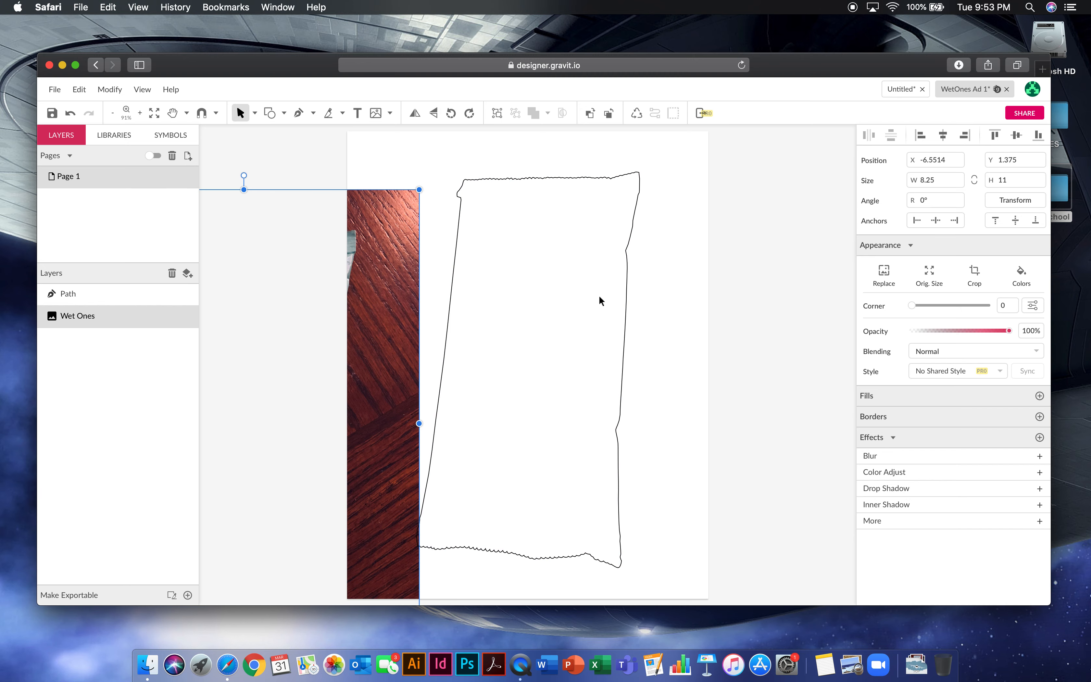
key(super+z)
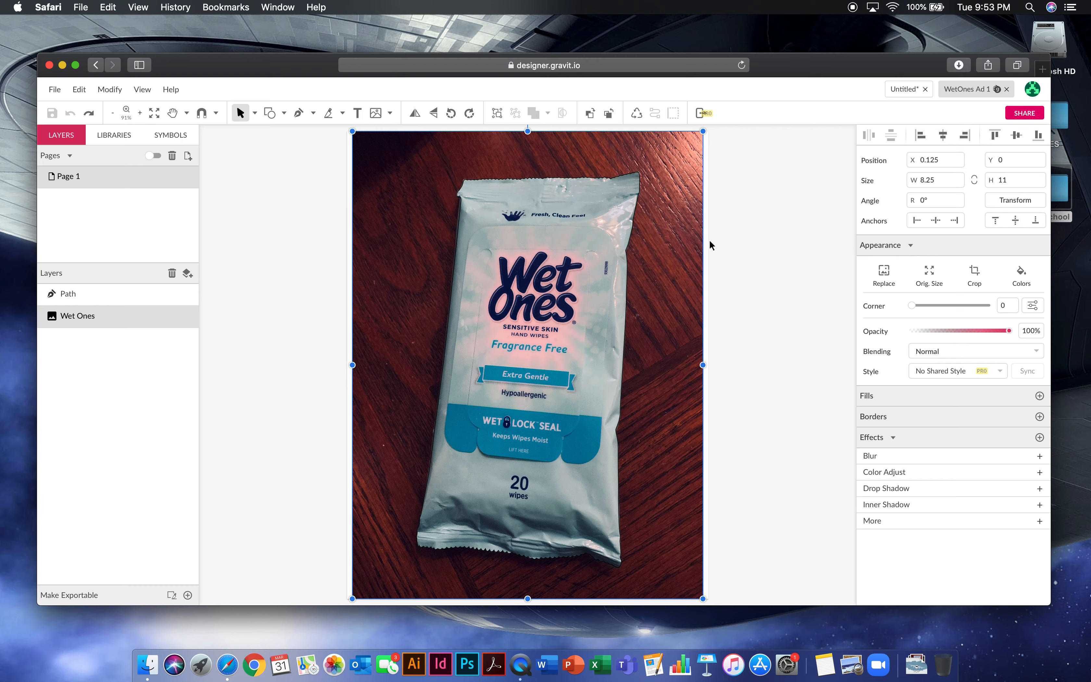
Bring the Wet Ones photo to the front, above the outline path, and deselect it
click(721, 245)
click(669, 154)
click(110, 89)
mouse_move(130, 111)
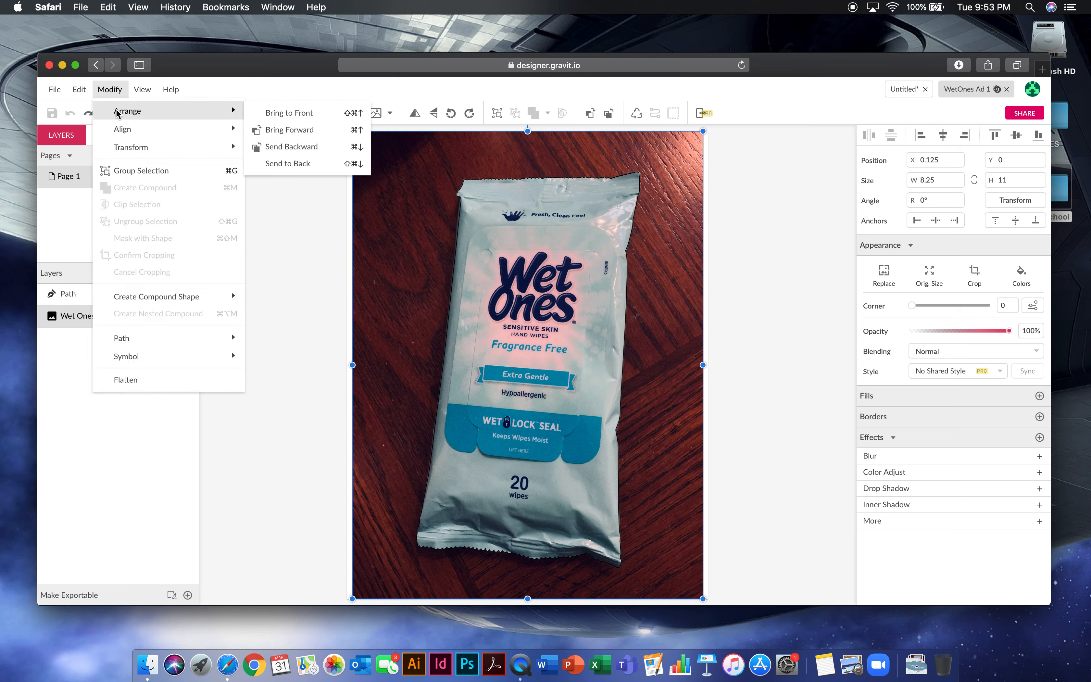
click(272, 113)
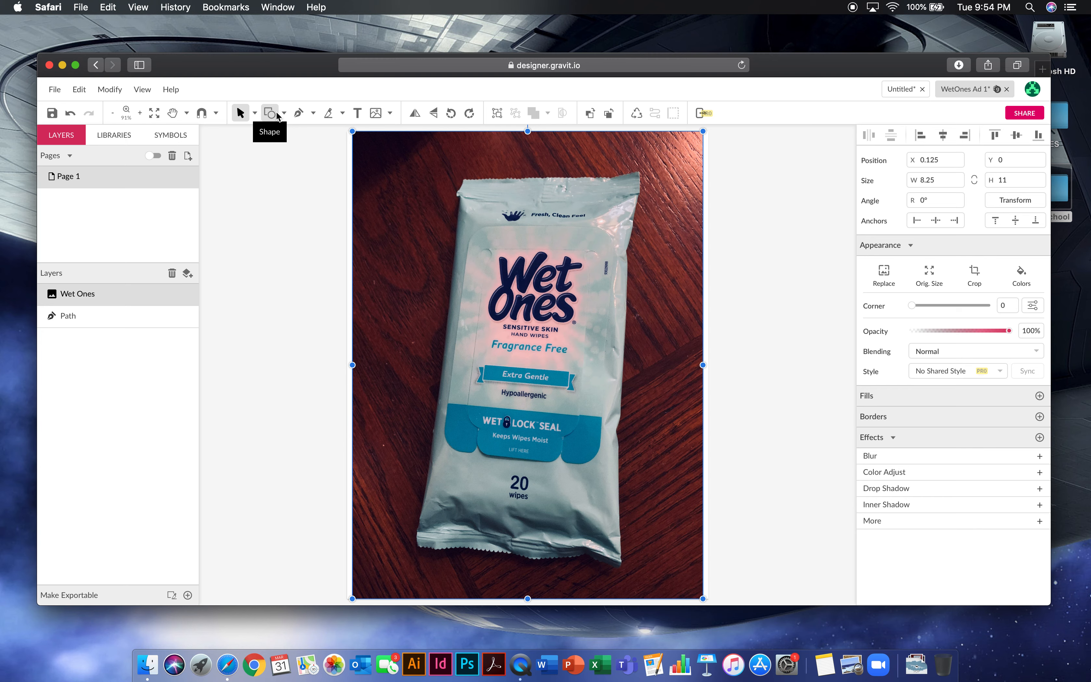
click(752, 238)
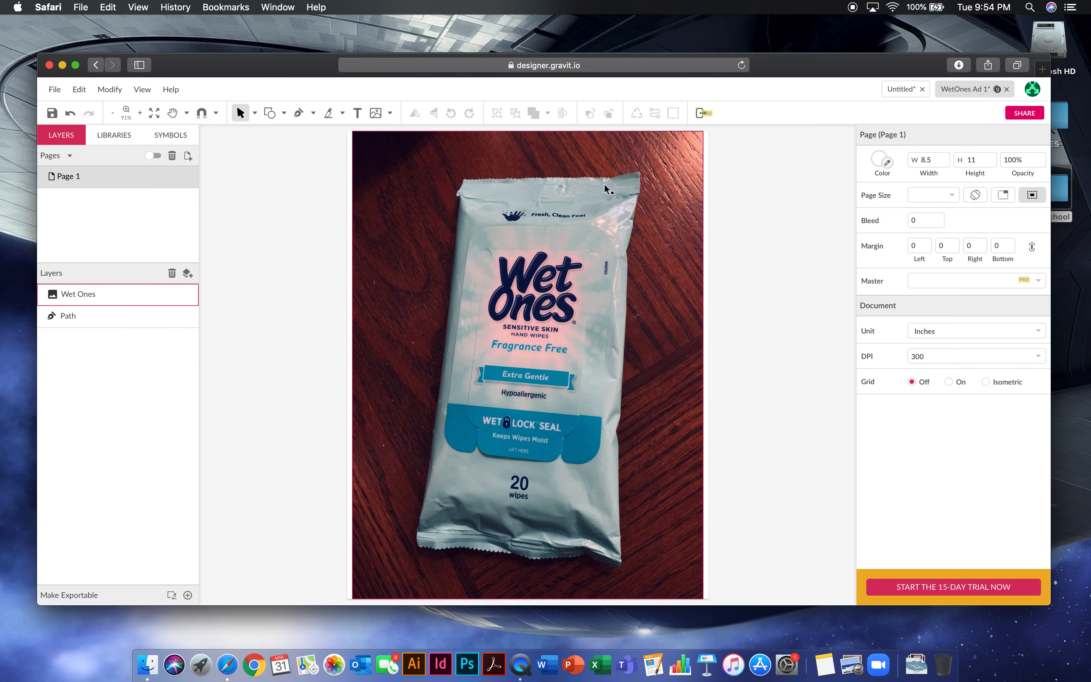
Try moving the photo that covers the path, undo the move and clear the selection
drag(678, 209, 496, 285)
key(super+z)
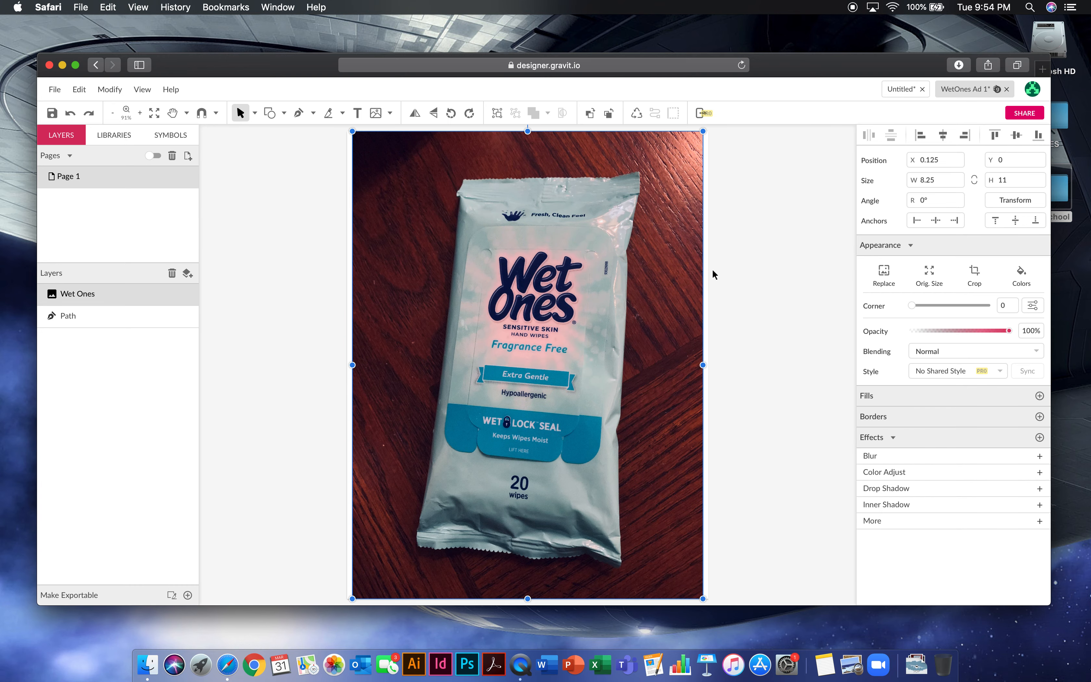
click(761, 261)
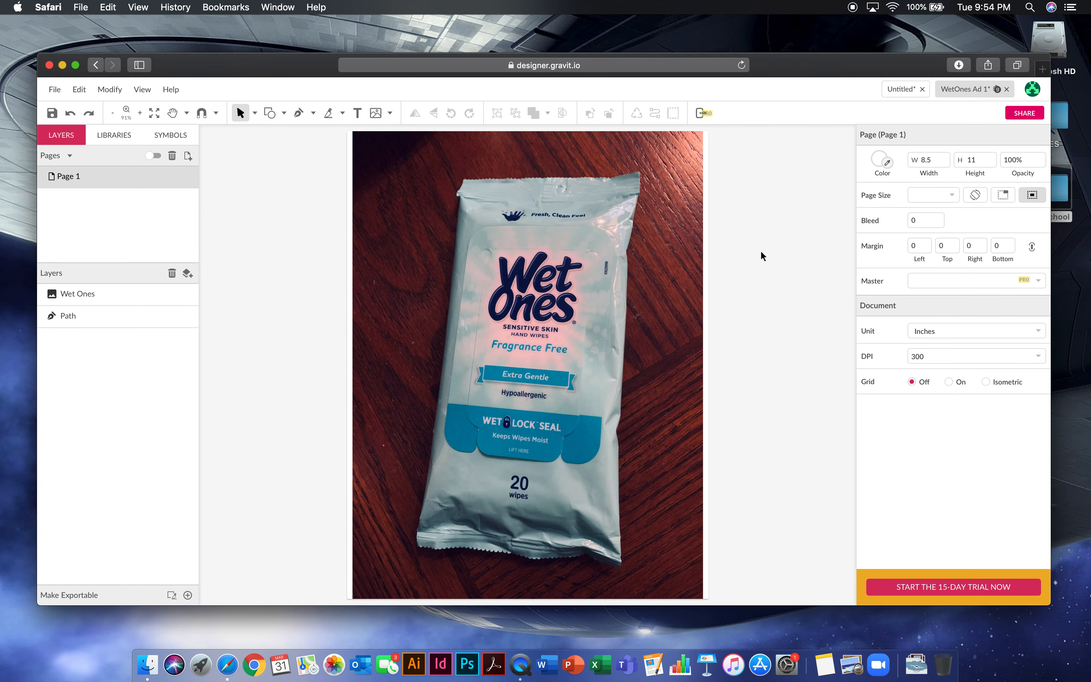
Select both the photo and the outline path, clip the photo to the path, and deselect the result
drag(761, 251, 530, 324)
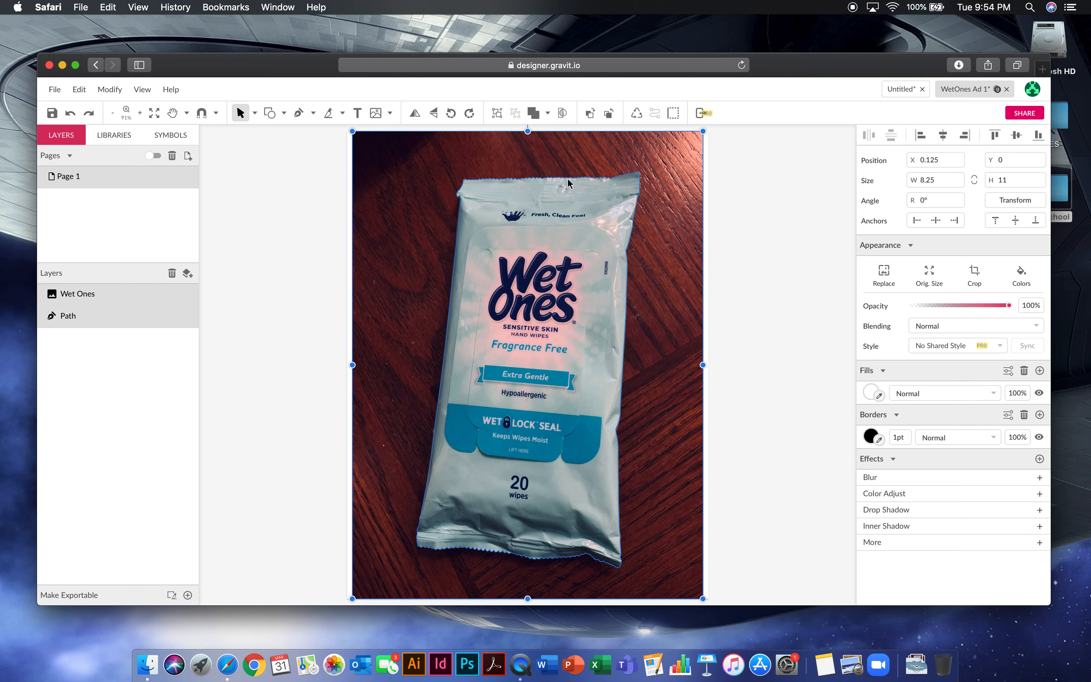
click(564, 114)
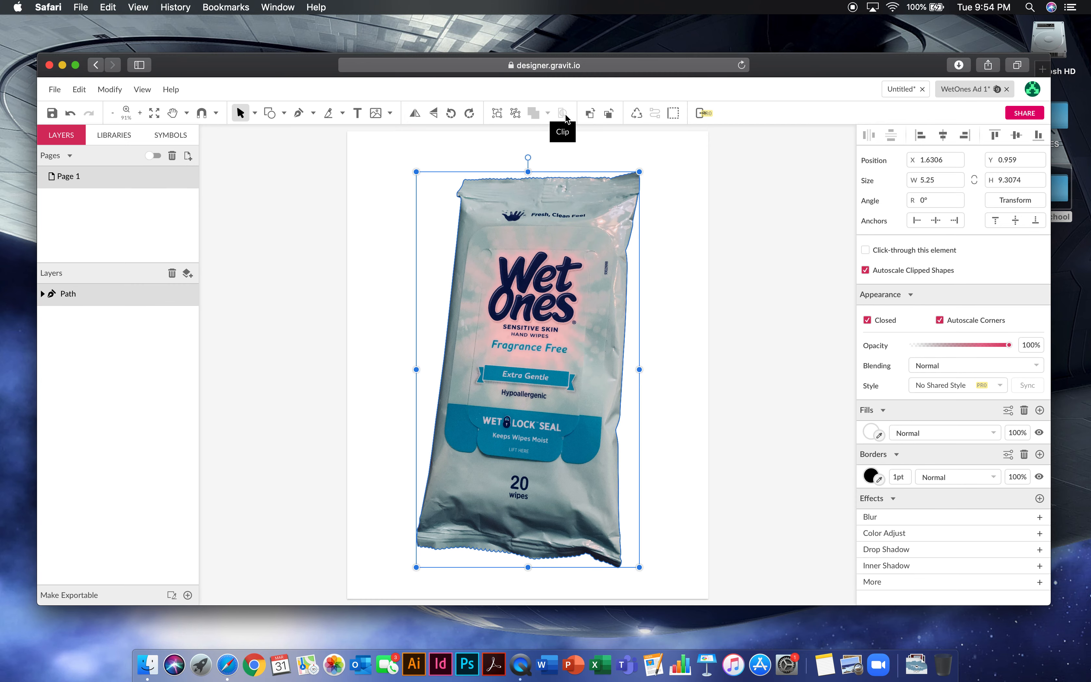
click(724, 224)
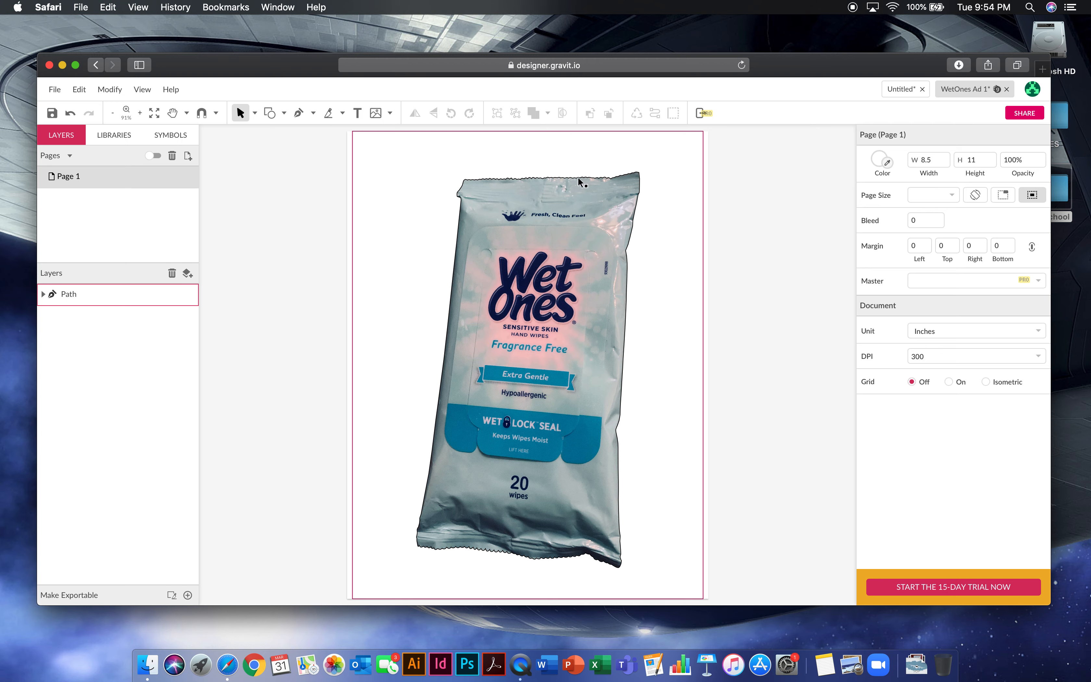
Set the border of the clipping path around the package to Transparent and deselect it
click(597, 179)
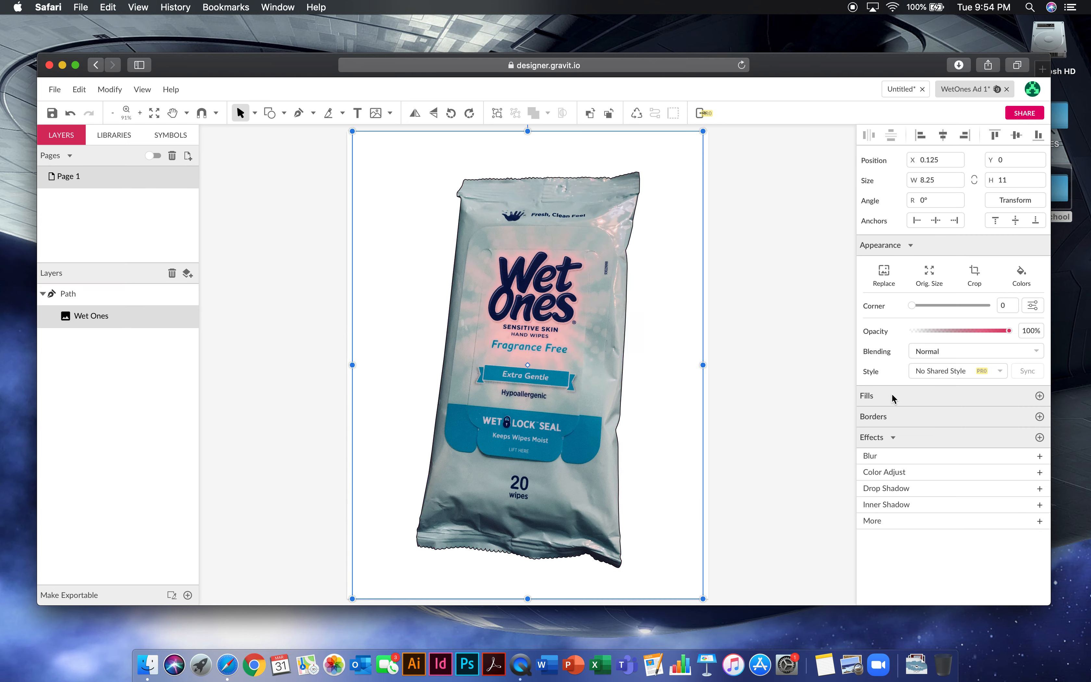
click(629, 237)
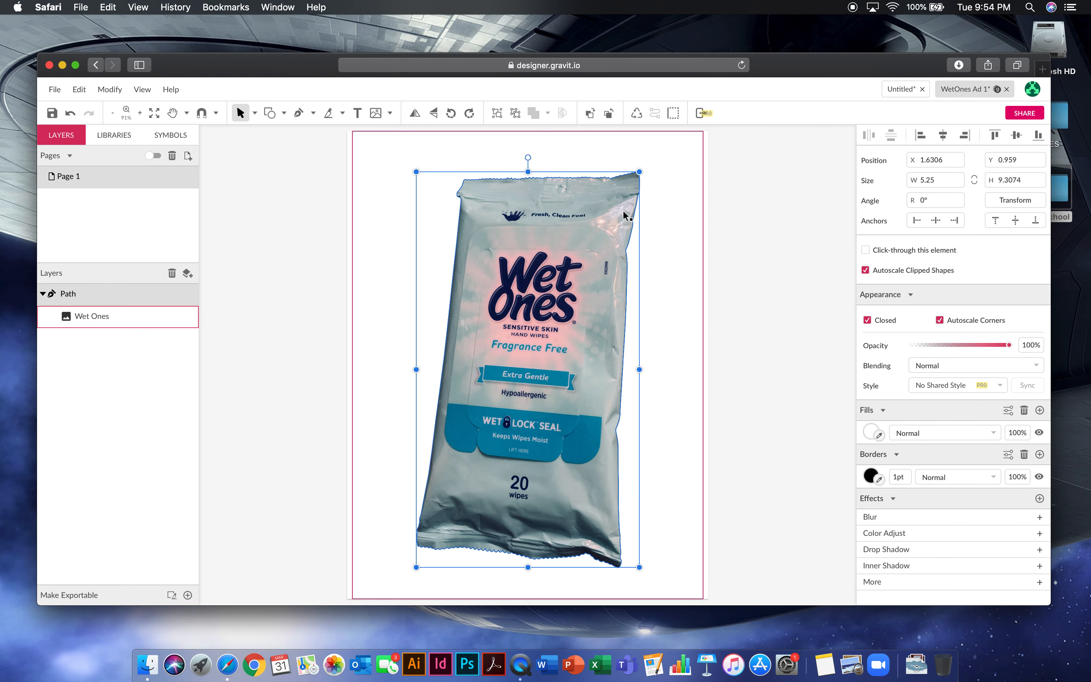
click(874, 477)
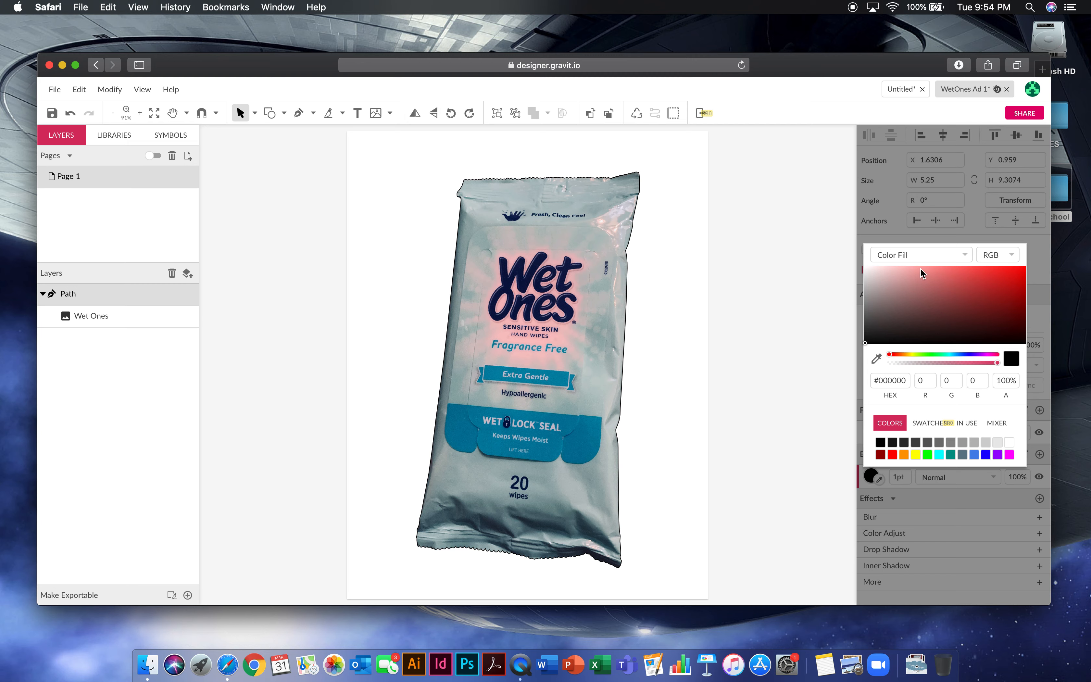
click(924, 256)
click(925, 245)
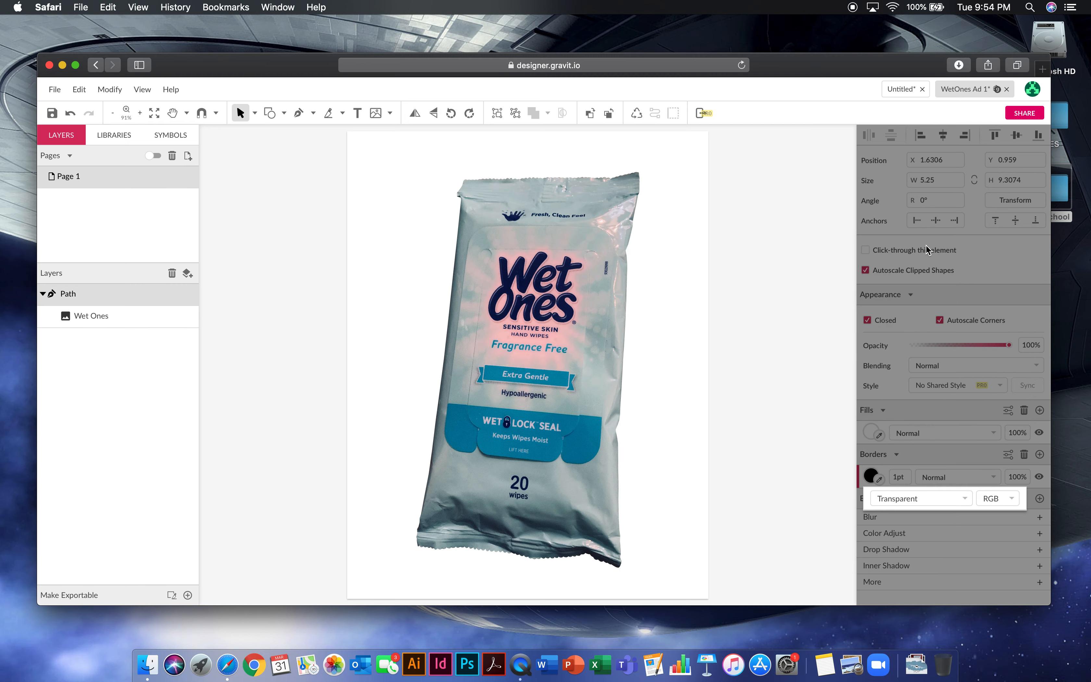
click(784, 269)
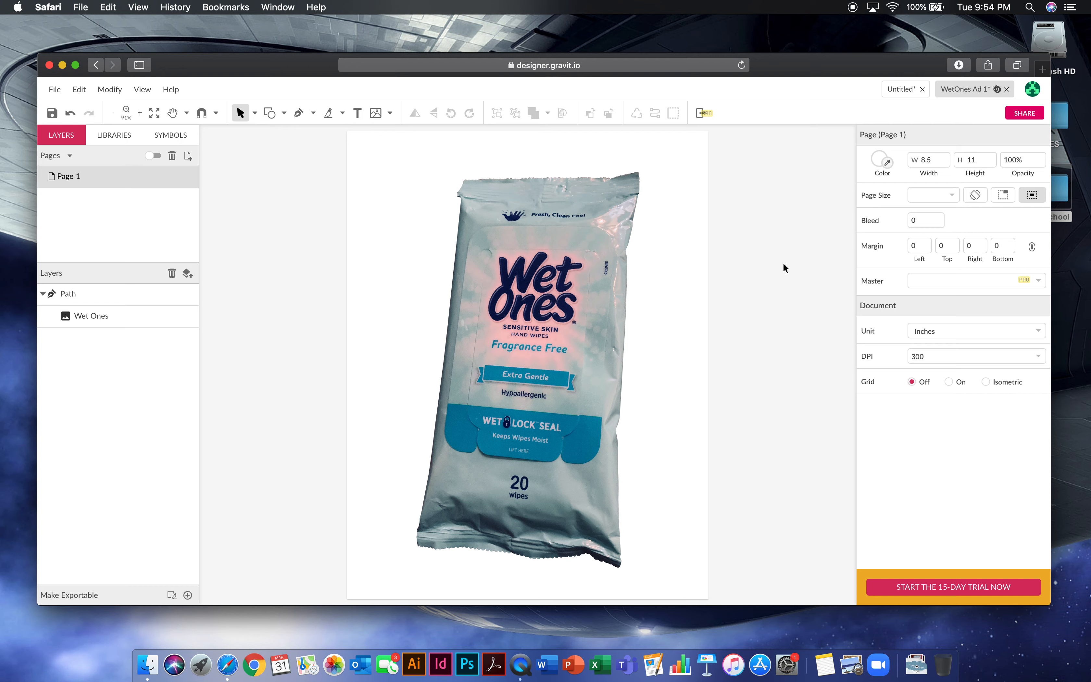
Select the clipped Wet Ones image, move the browser window up and extend its height downward
click(573, 192)
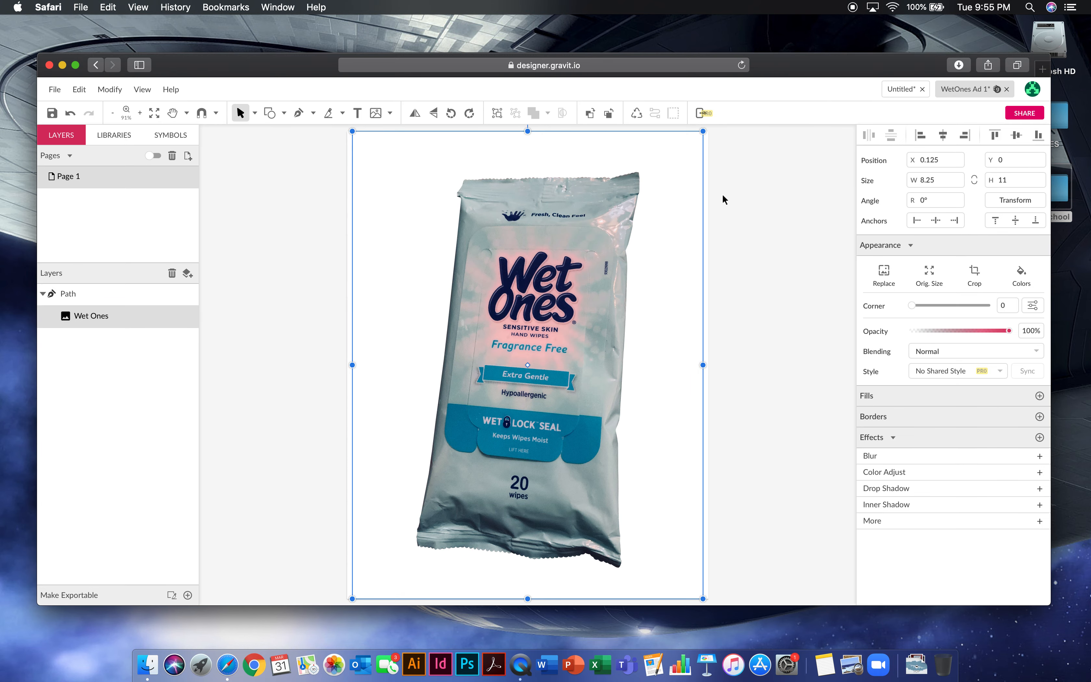
drag(768, 69, 765, 39)
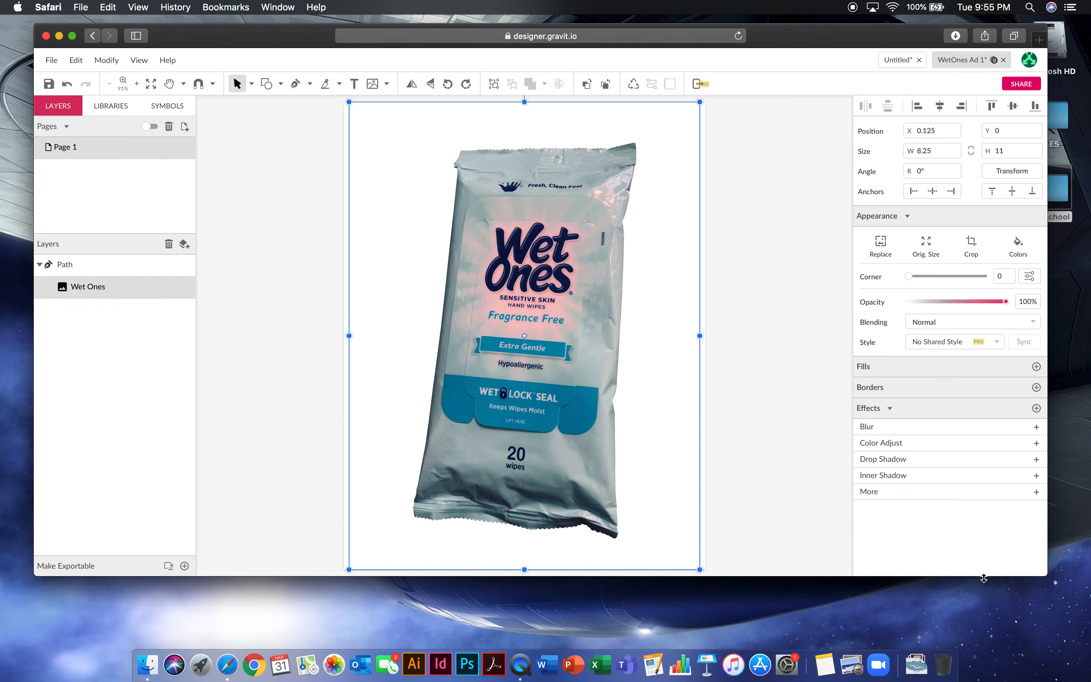
drag(1045, 576, 1045, 636)
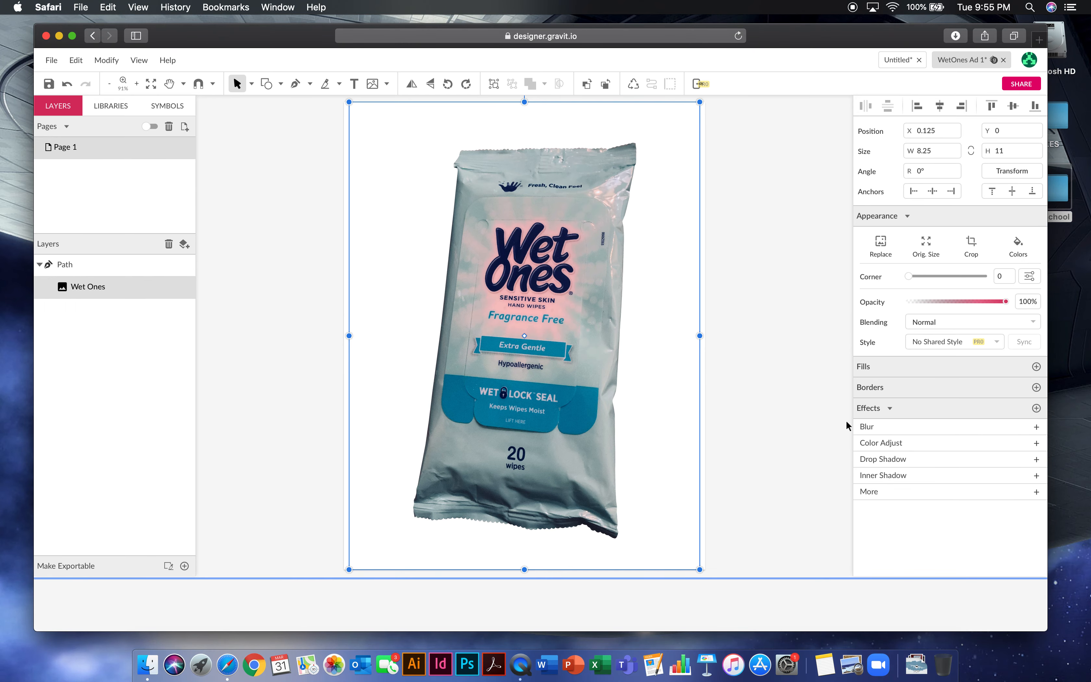
Rotate the clipped Wet Ones package to about -12.4° and scale it to about 6.81 by 9.48 inches
click(747, 203)
key(space)
drag(750, 205, 756, 235)
click(564, 228)
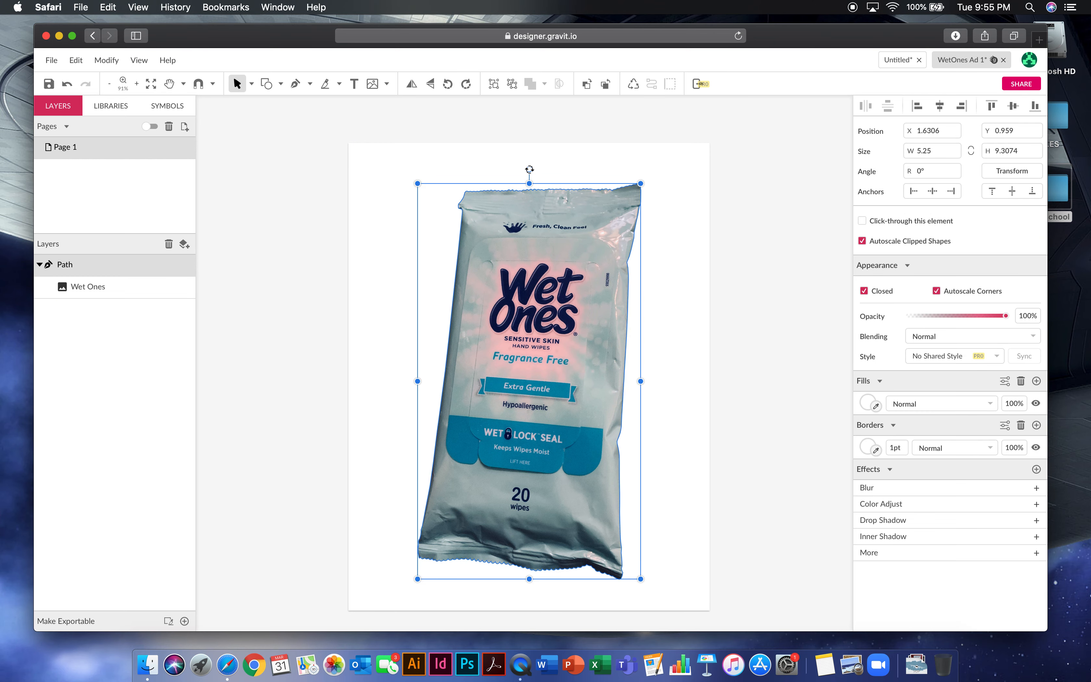
drag(530, 169, 577, 175)
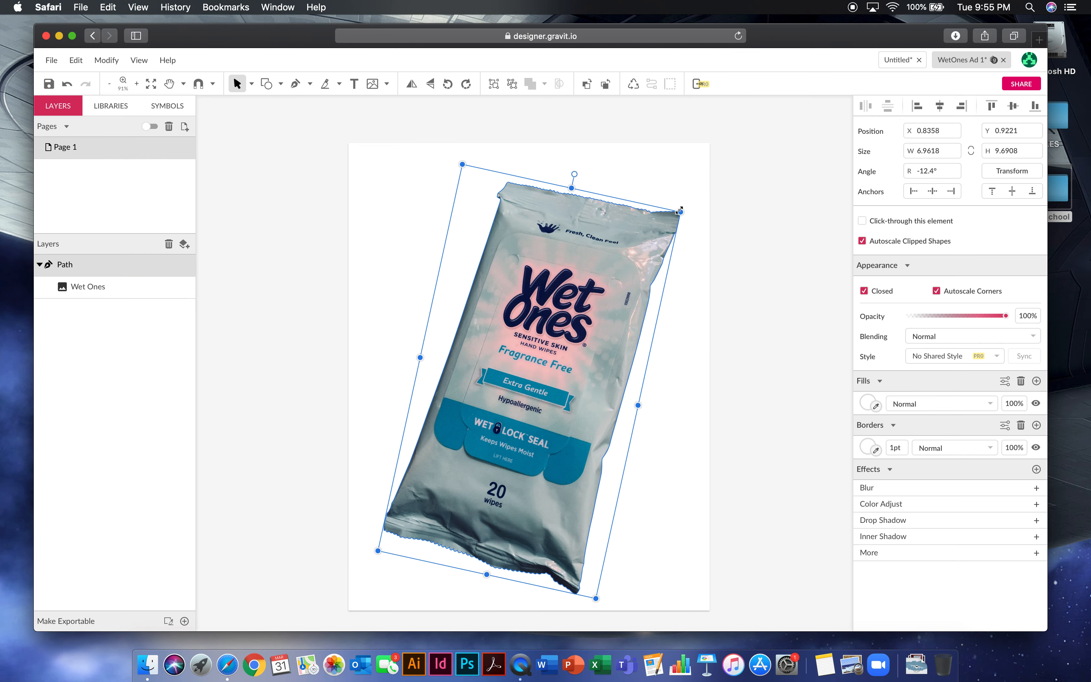
drag(680, 212, 674, 219)
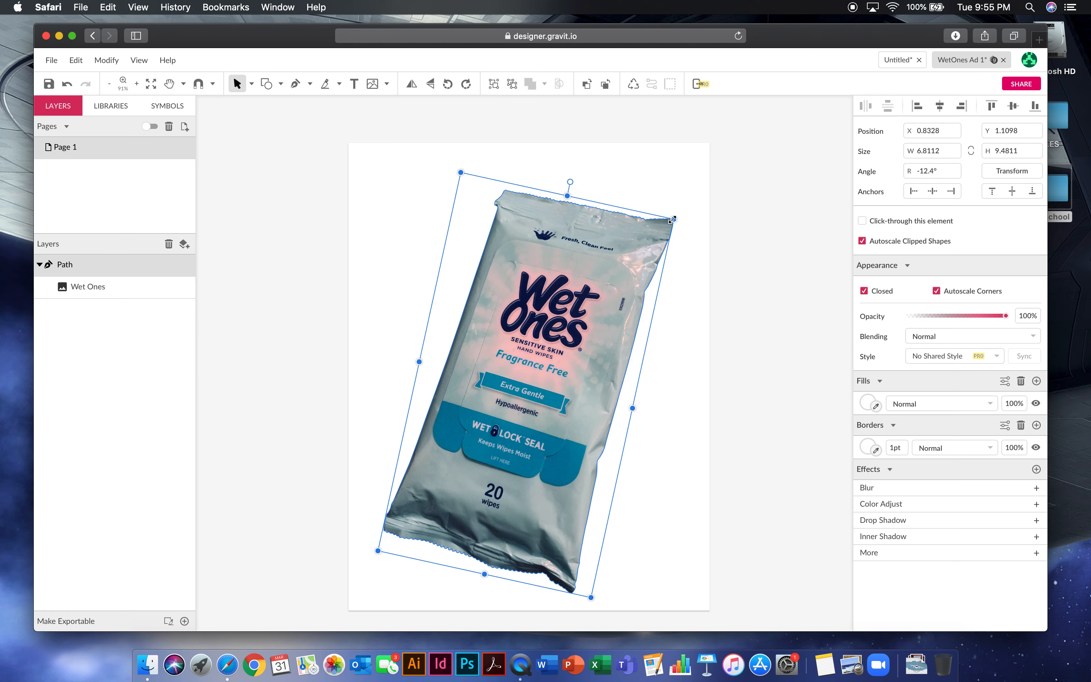
click(735, 236)
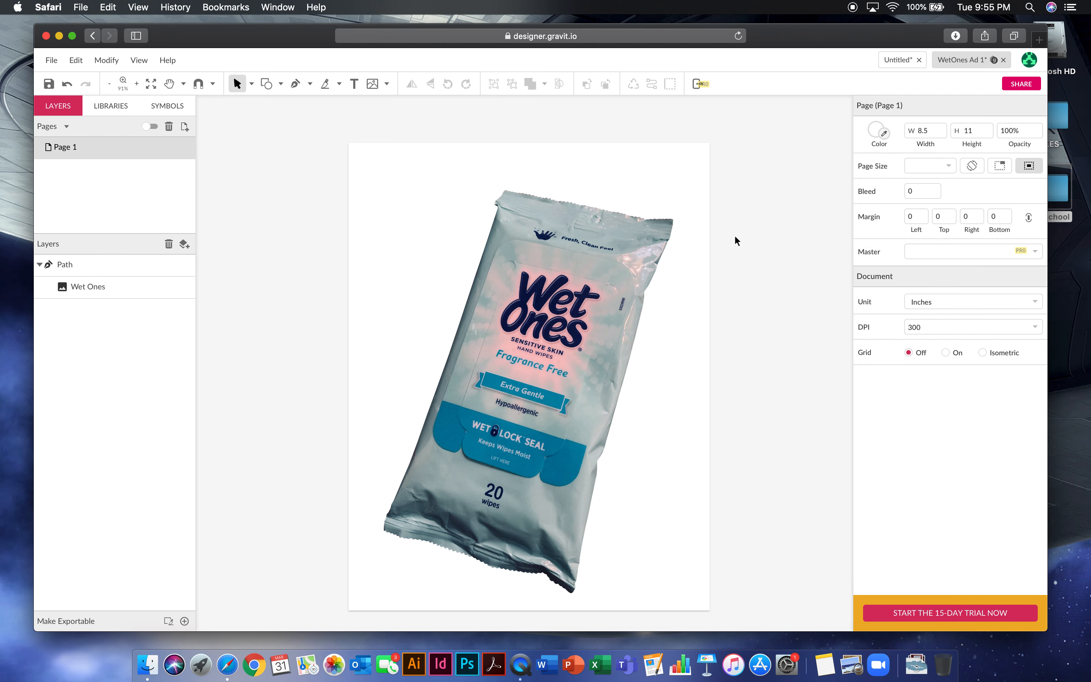
Nudge the rotated package up the page to a Y position of about 0.92 inches and deselect it
click(585, 284)
key(Up)
key(Up)
key(Up)
key(Up)
key(Up)
key(Up)
key(Up)
key(Up)
key(Up)
key(Up)
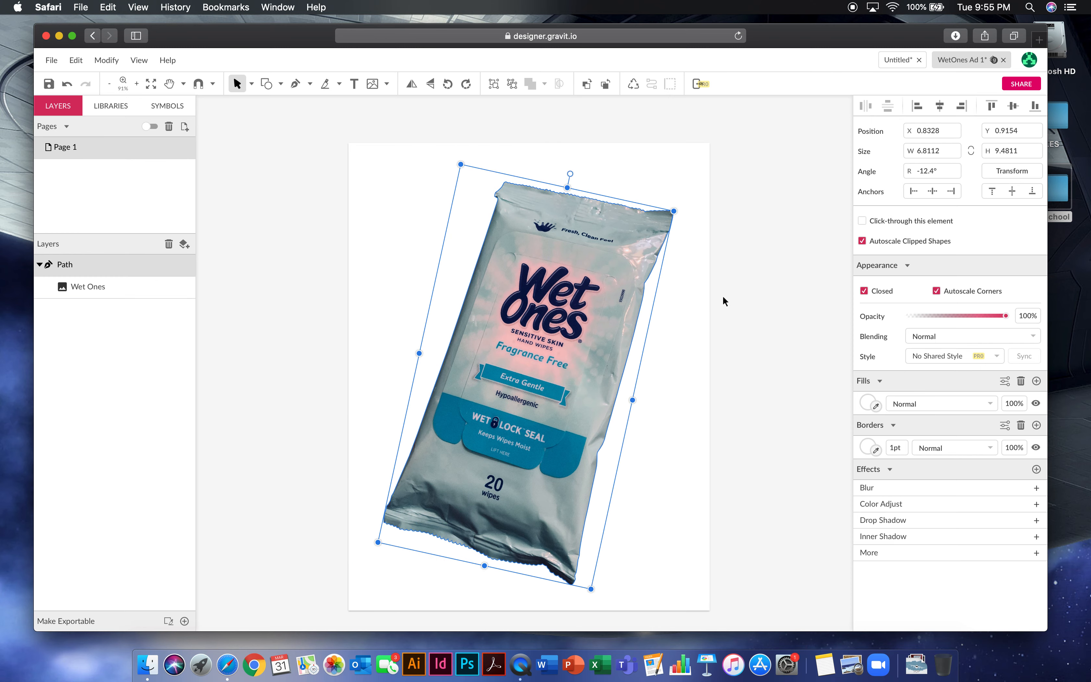
click(768, 304)
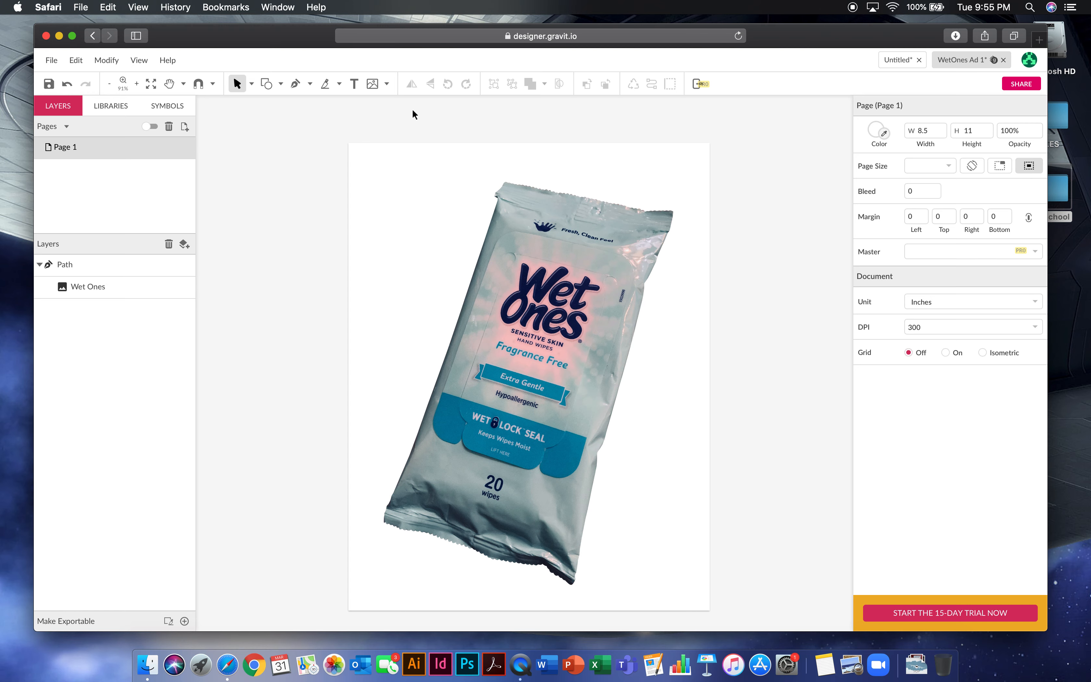
Import the blue-starburst.jpg image from the Product Advertisement folder onto the page
click(386, 84)
click(404, 102)
click(488, 102)
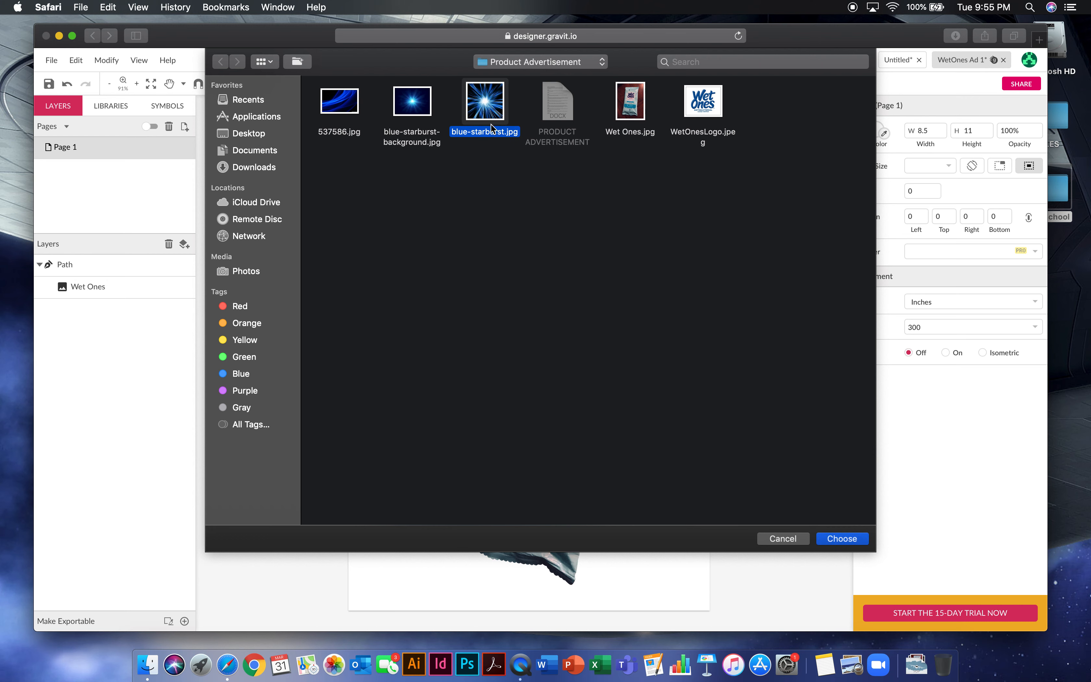
click(843, 539)
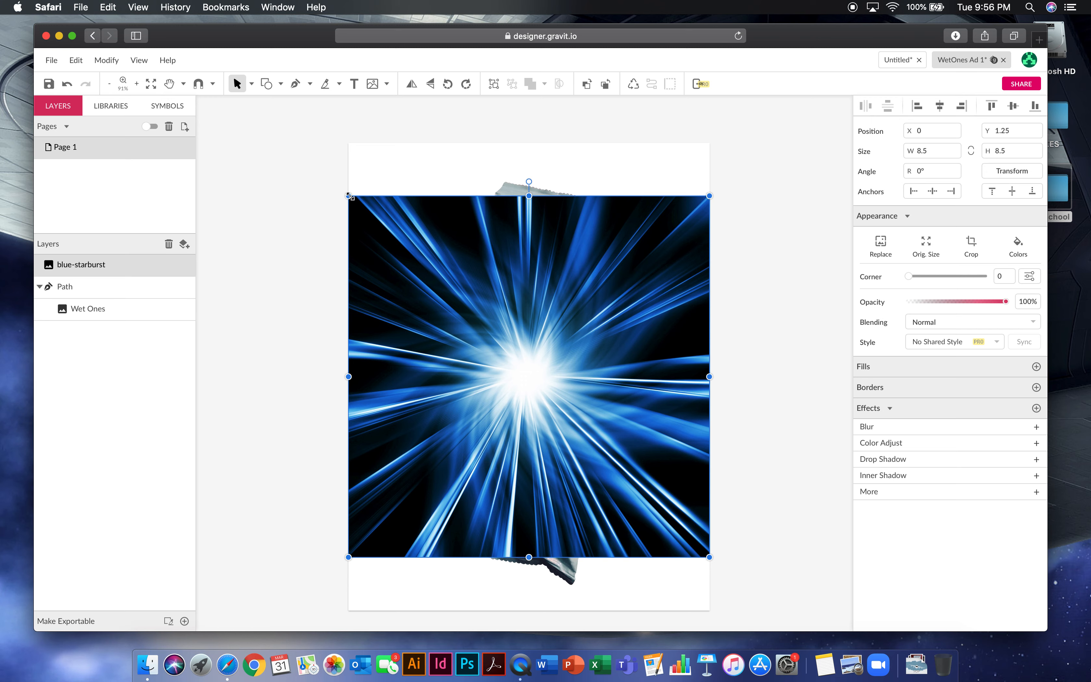
Enlarge the starburst image to about 11.21 inches square so it covers the whole page, and deselect it
drag(350, 196, 319, 143)
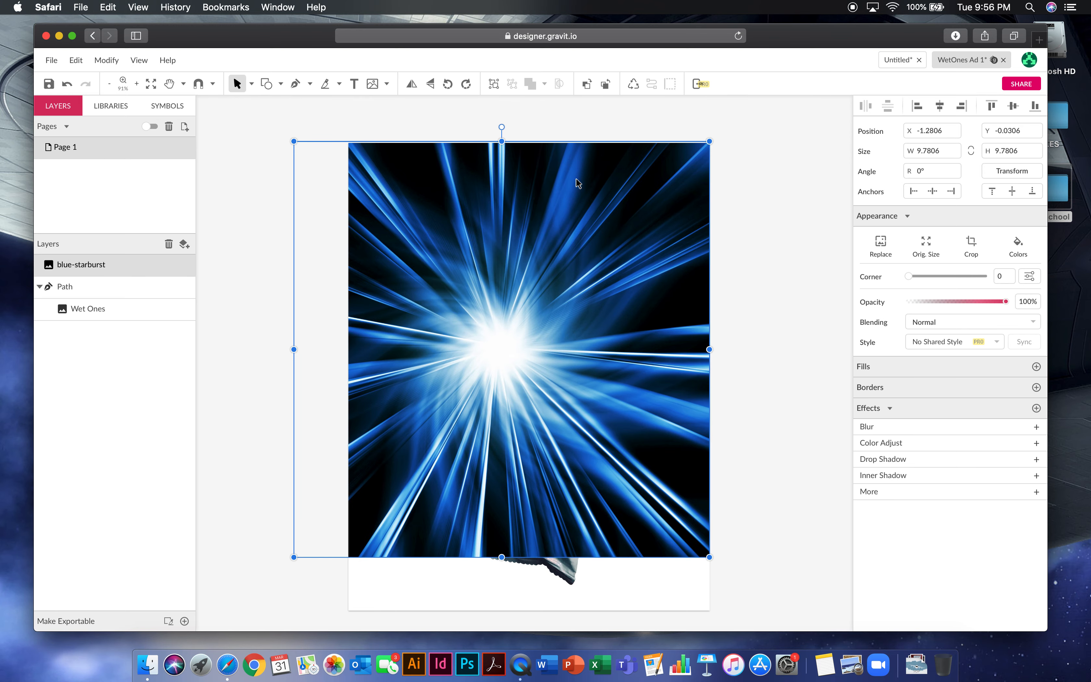
drag(711, 141, 712, 139)
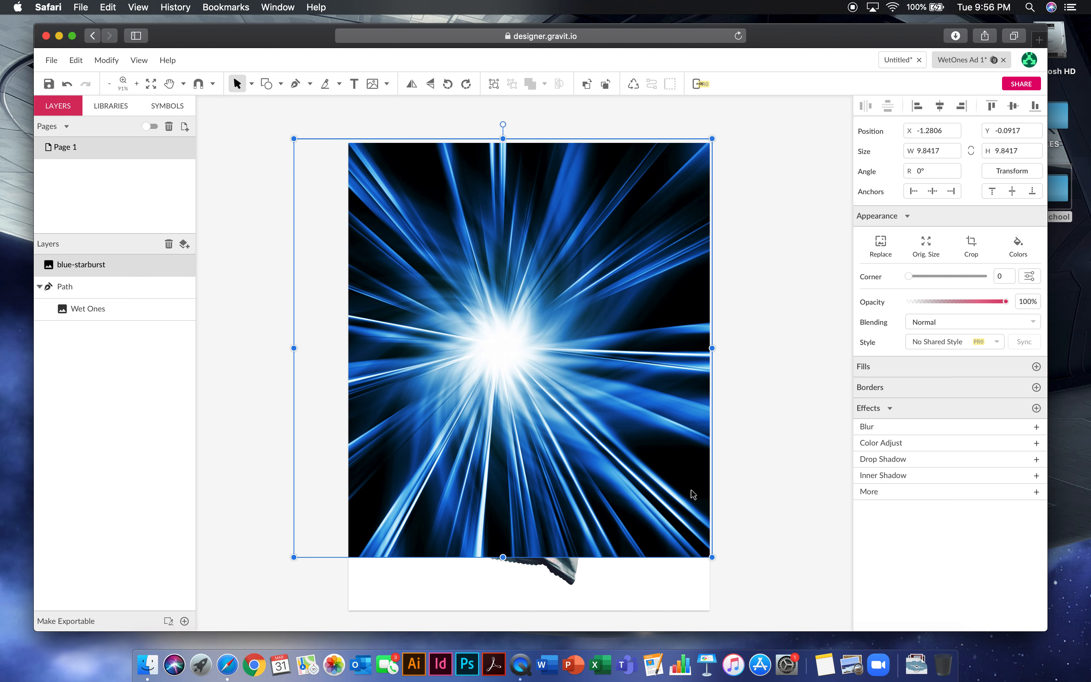
drag(713, 558, 764, 616)
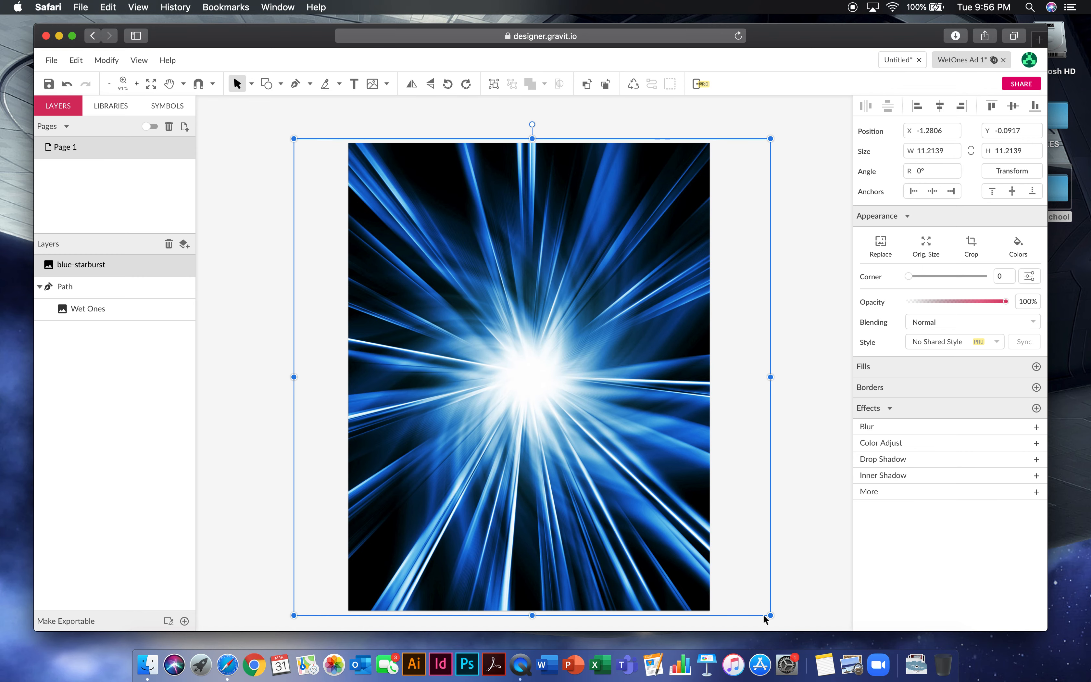
click(807, 197)
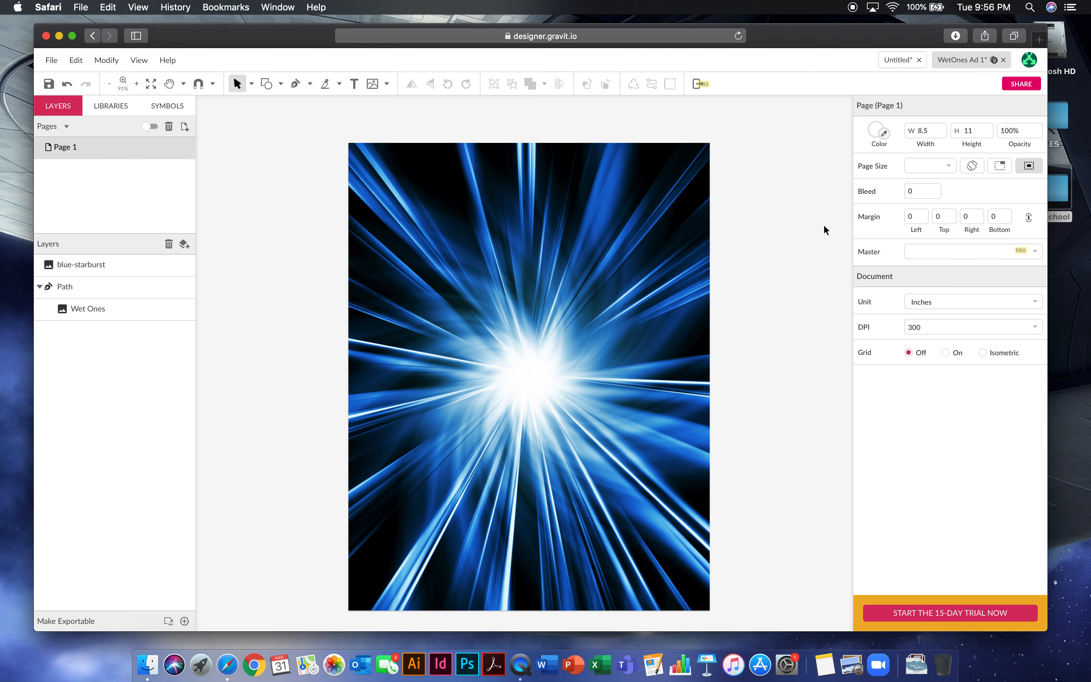
Try to crop both sides of the starburst image close to the page edges
click(690, 214)
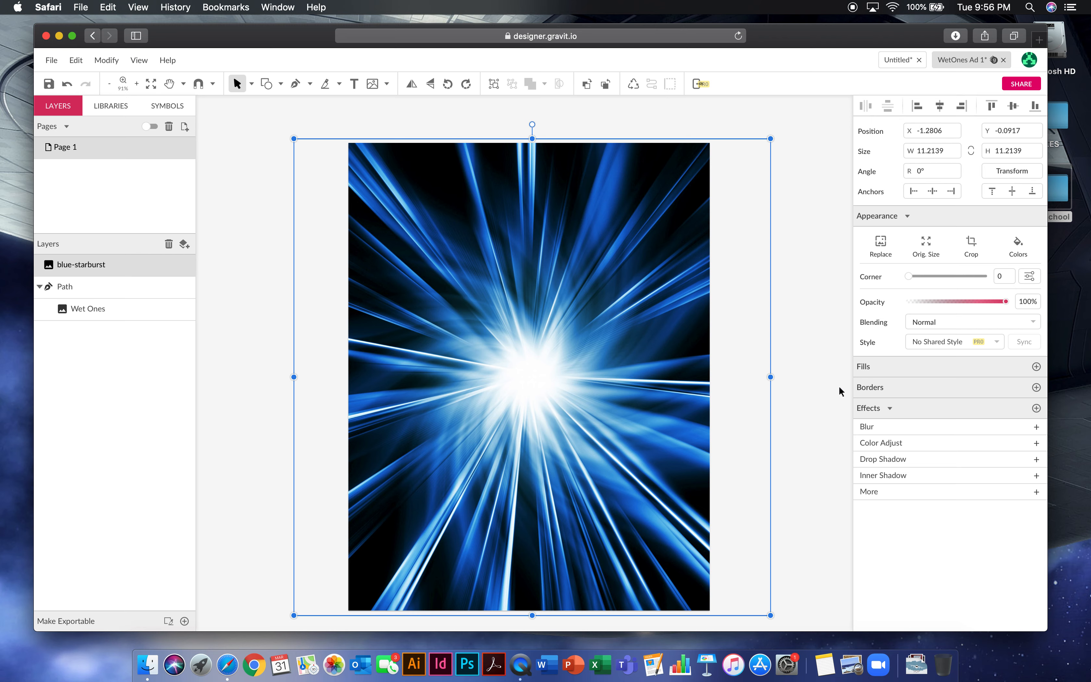
click(971, 244)
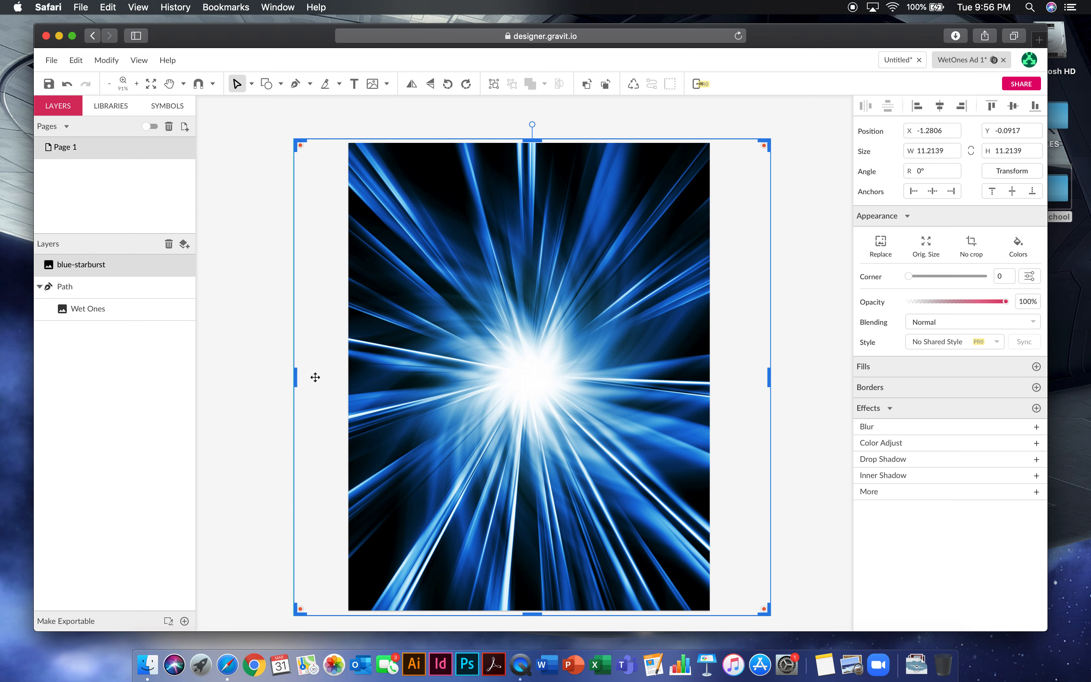
drag(295, 377, 342, 377)
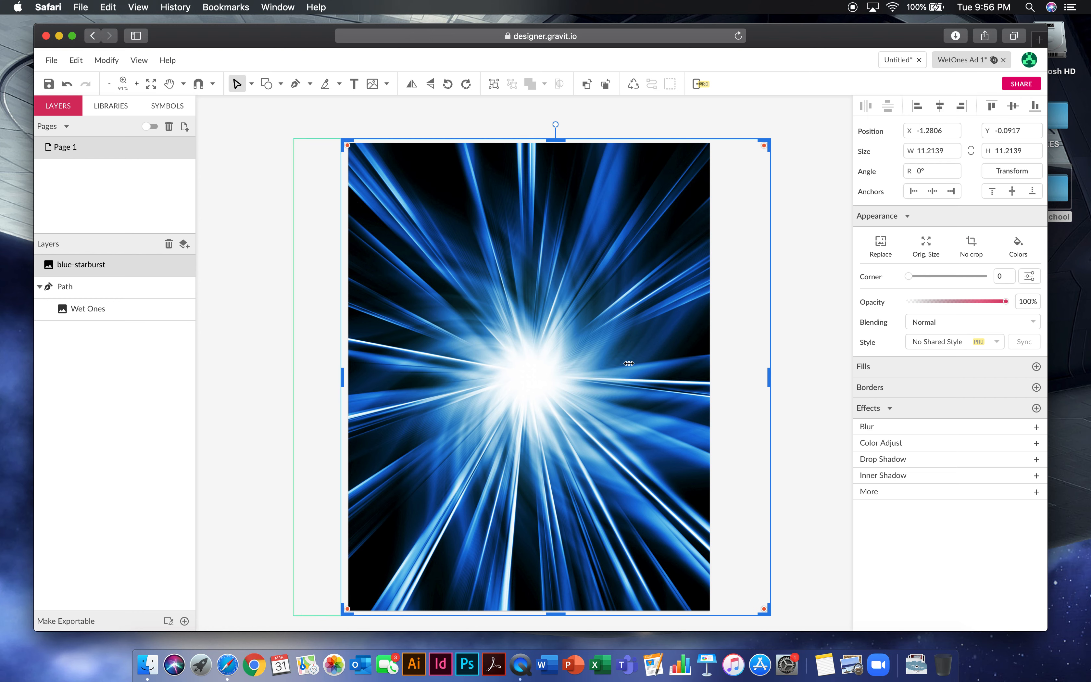
drag(767, 377, 720, 378)
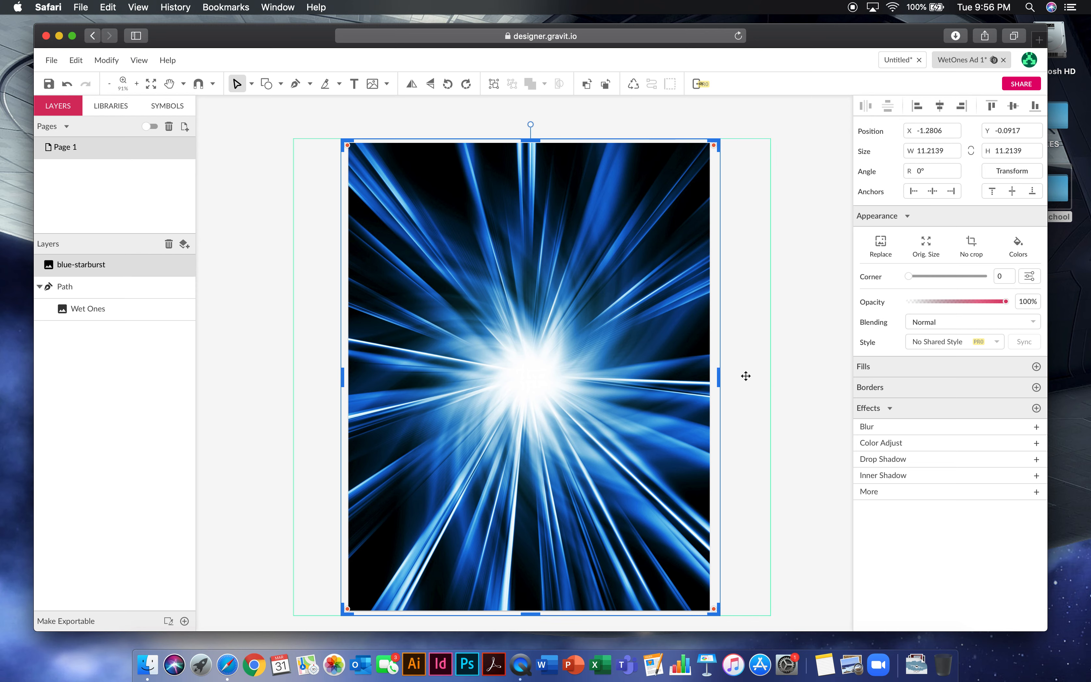
click(972, 246)
click(803, 267)
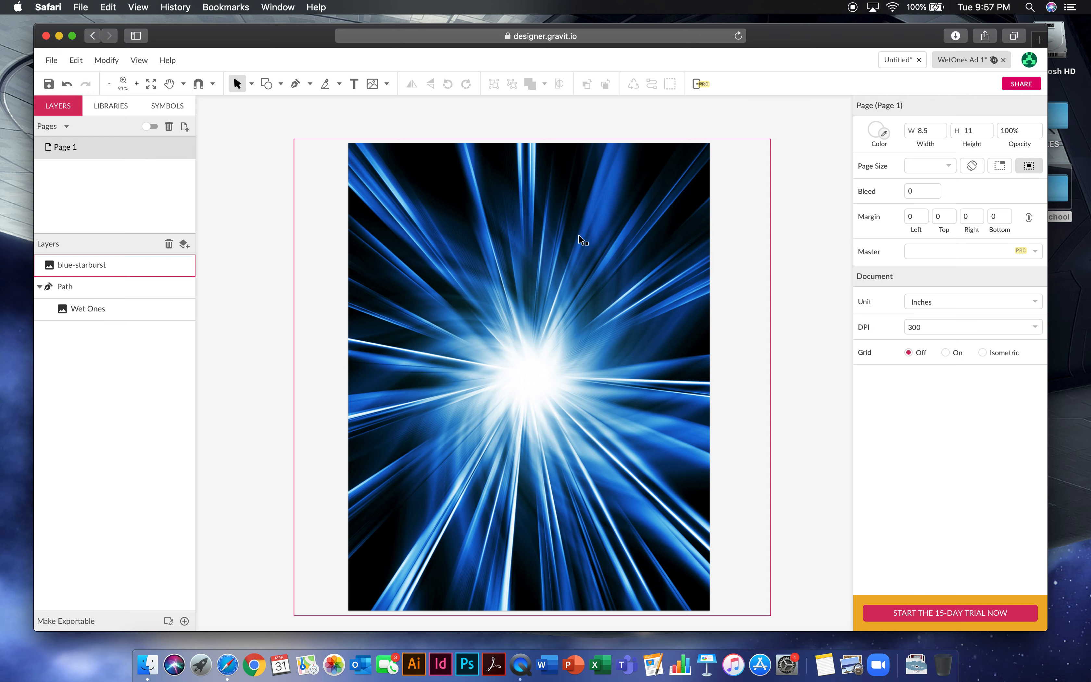
Send the starburst image to the back, behind the Wet Ones package, and deselect it
click(636, 189)
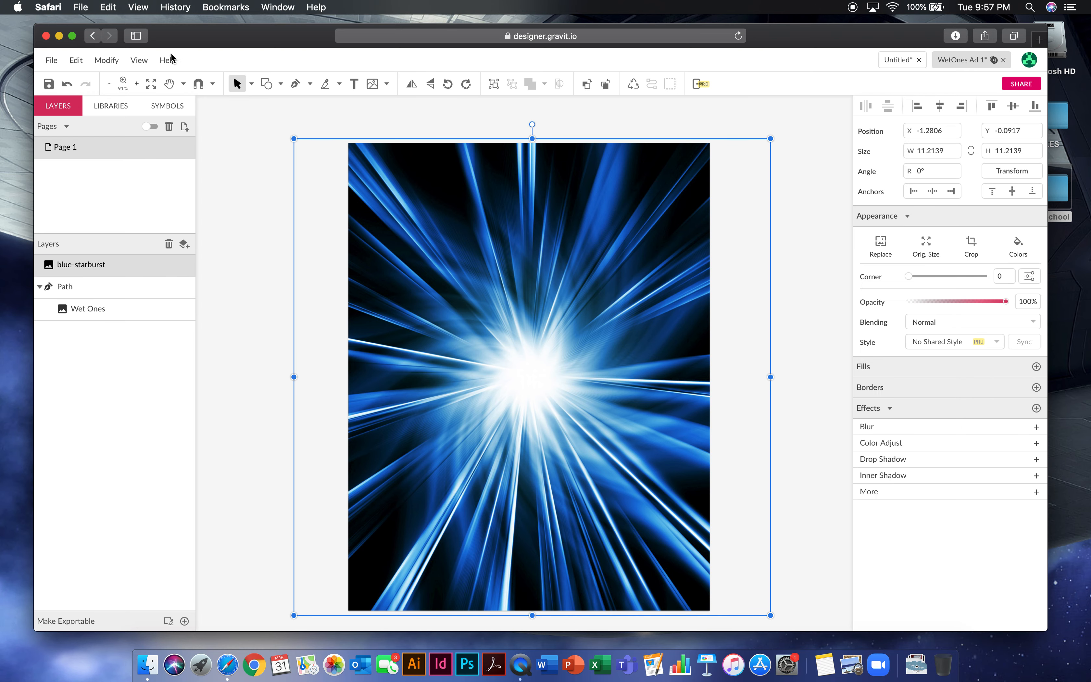
click(112, 60)
mouse_move(125, 82)
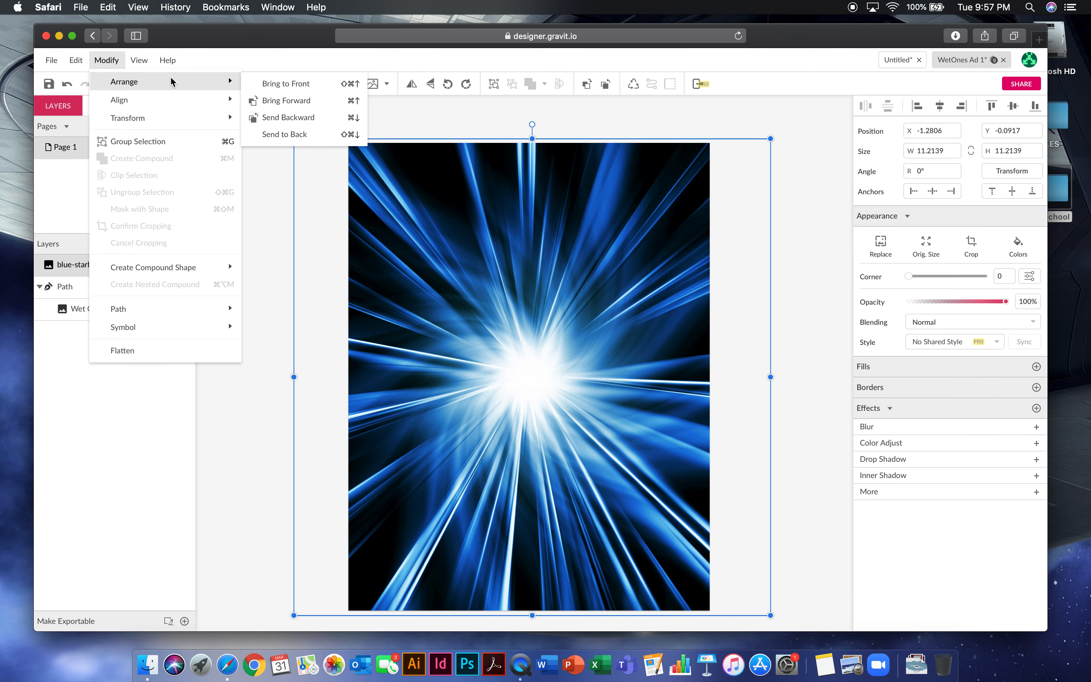
click(309, 136)
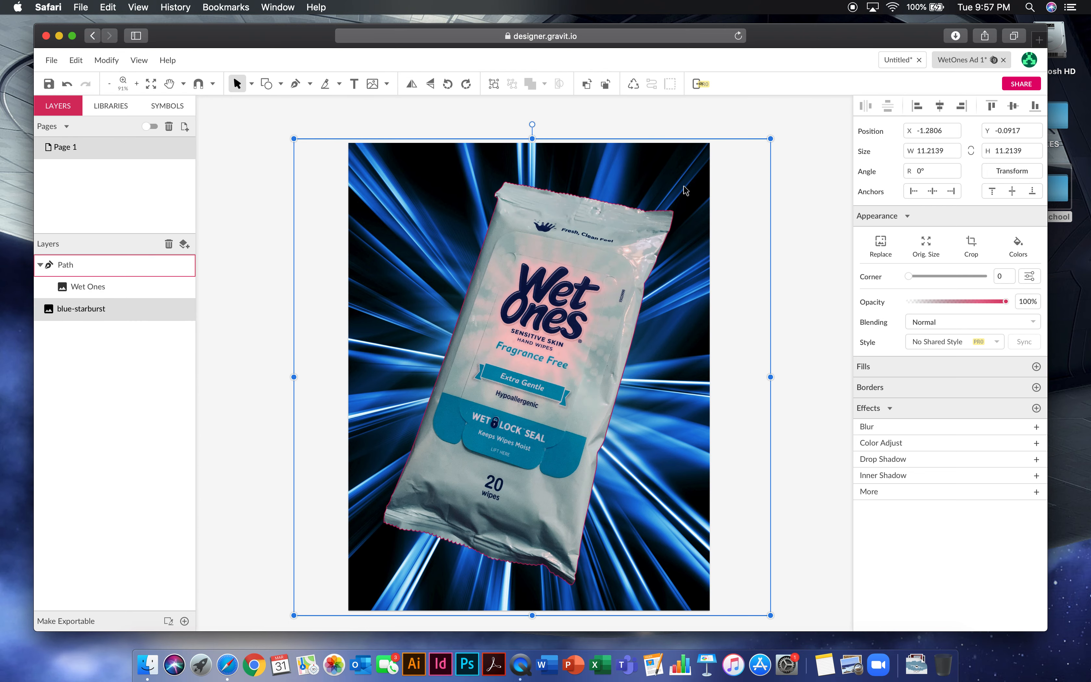
click(805, 218)
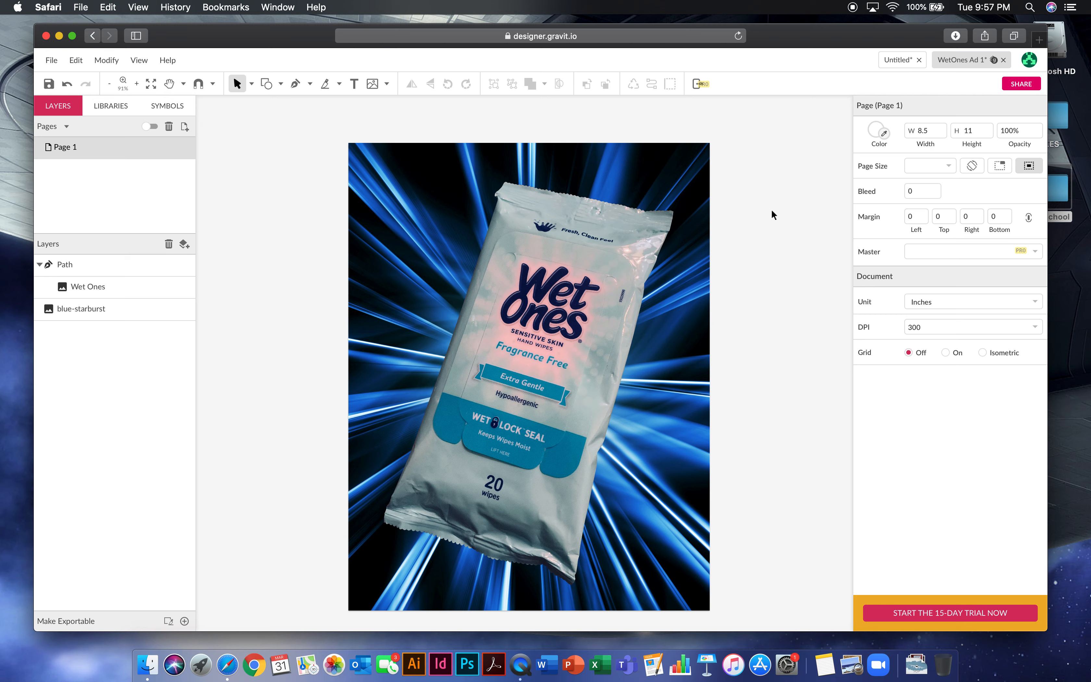
Import the WetOnesLogo.jpeg image from the Product Advertisement folder onto the page
click(387, 86)
click(398, 101)
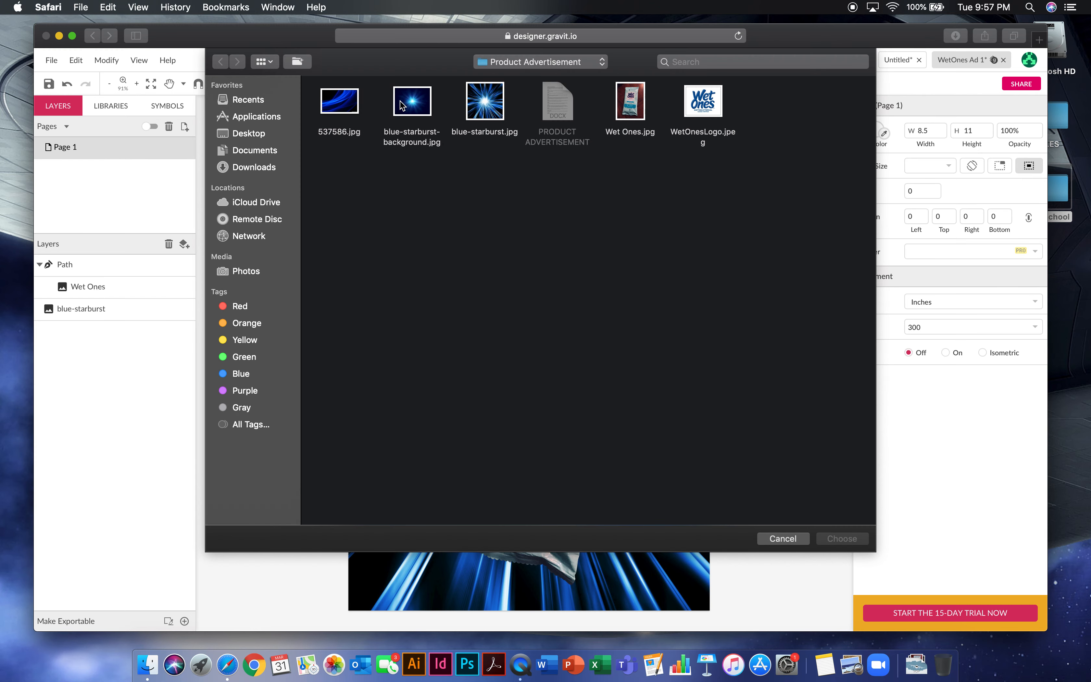
click(693, 100)
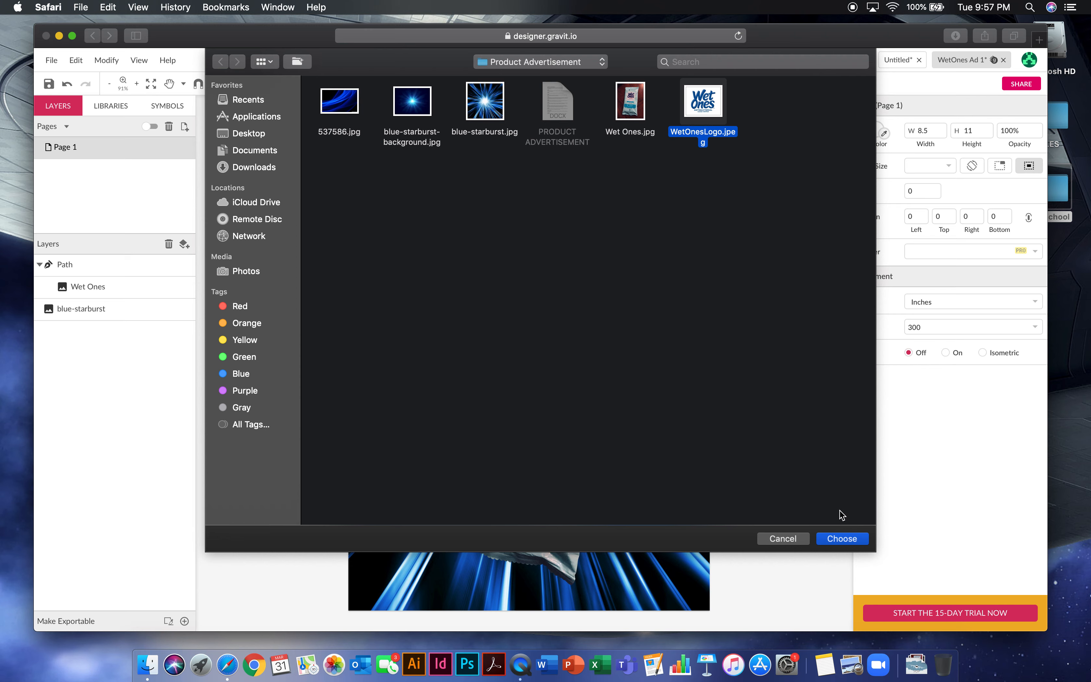
click(841, 539)
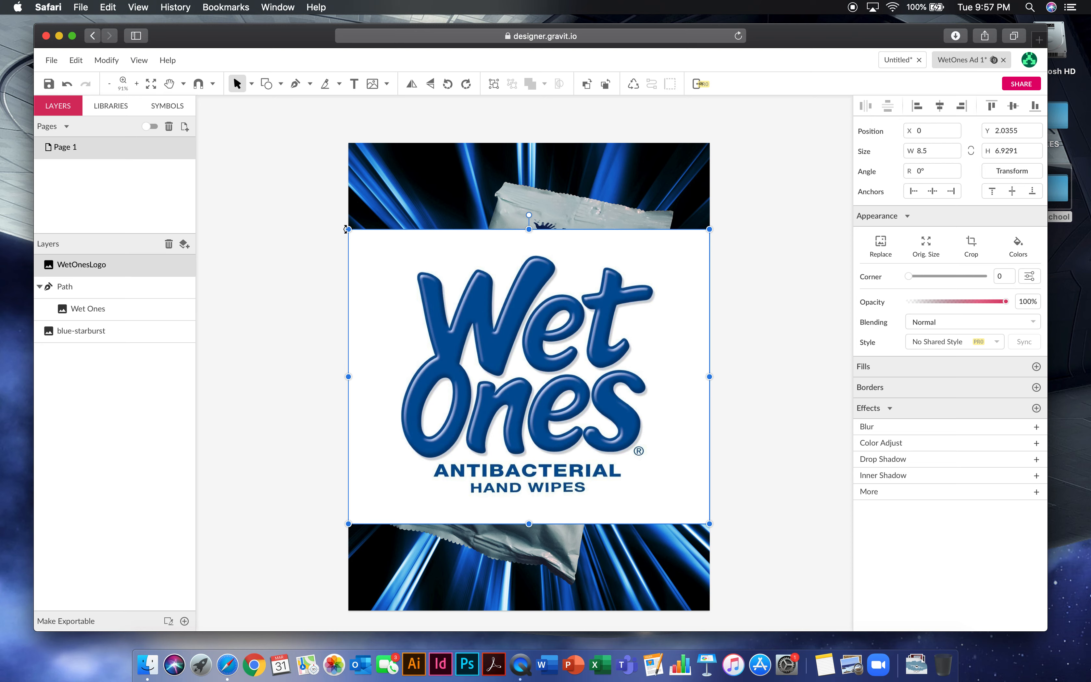
Shrink the logo to about 2.94 by 2.40 inches and move it to the page's upper-left area beside the package
drag(349, 229, 635, 421)
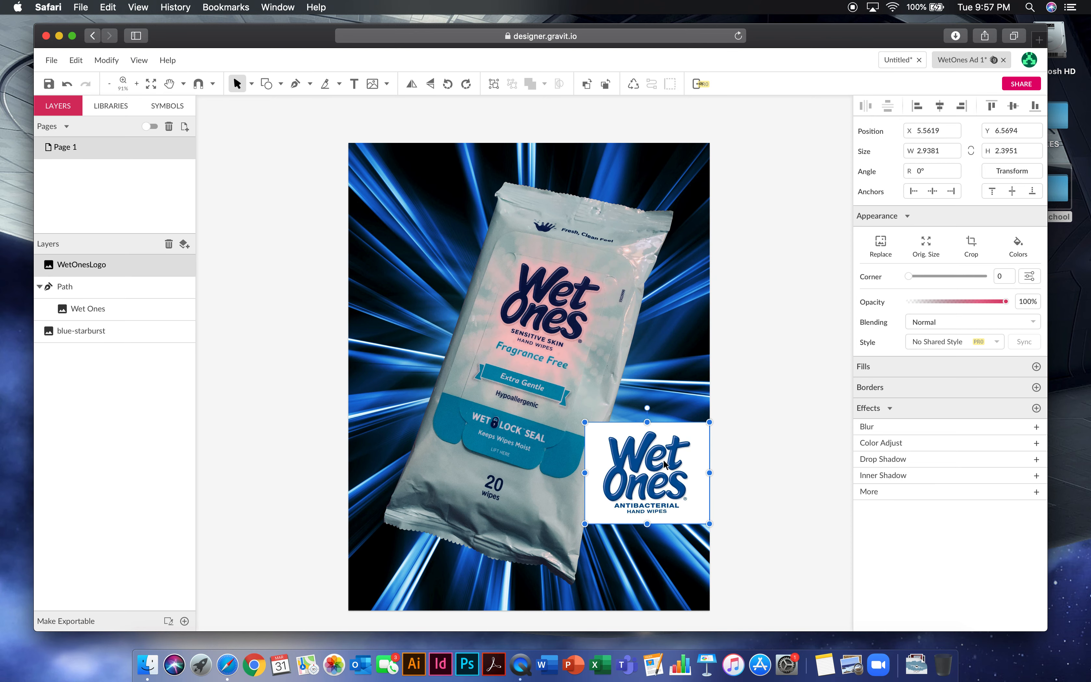
drag(632, 461, 593, 282)
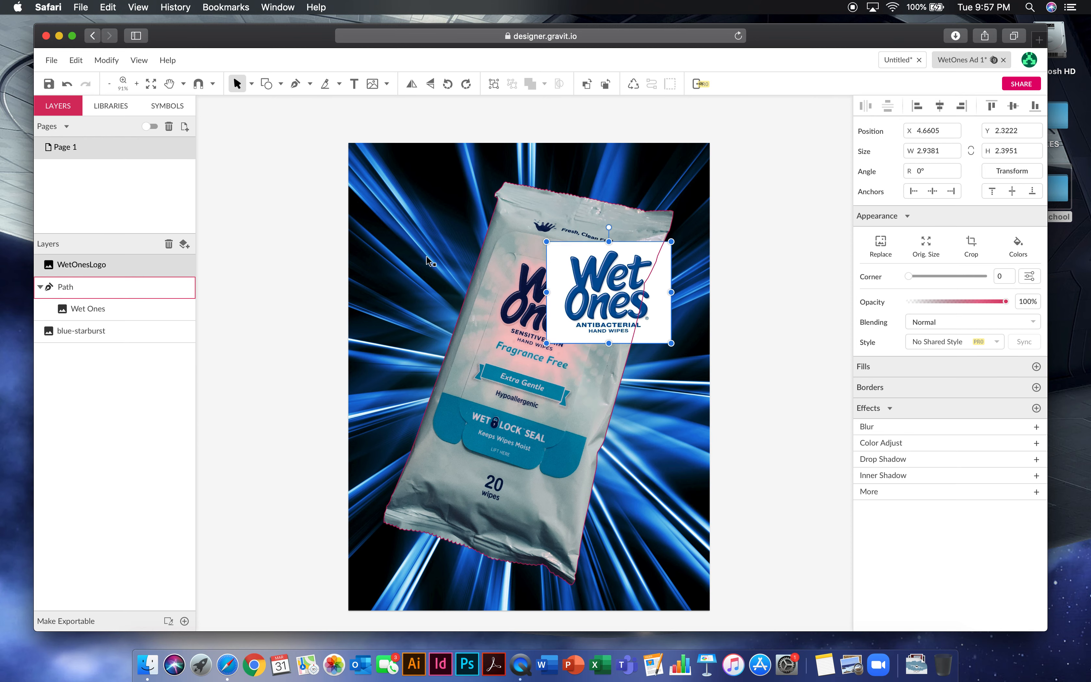
drag(608, 303, 415, 239)
click(796, 305)
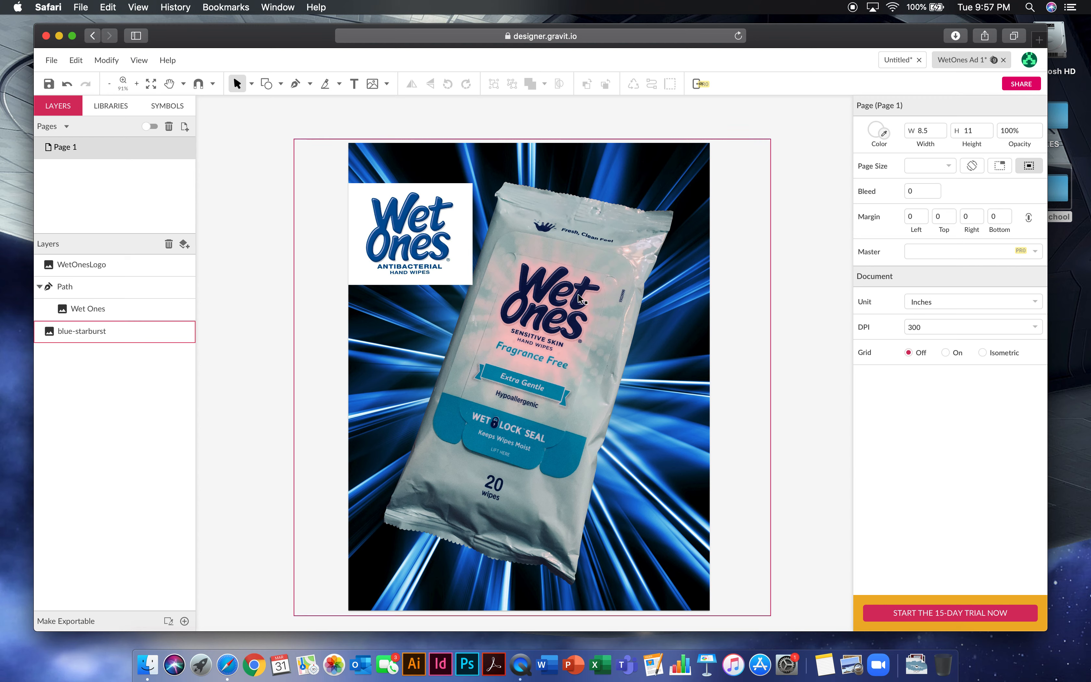
Enlarge the logo to about 3.08 by 2.51 inches, nudge it slightly down the page and deselect it
click(468, 275)
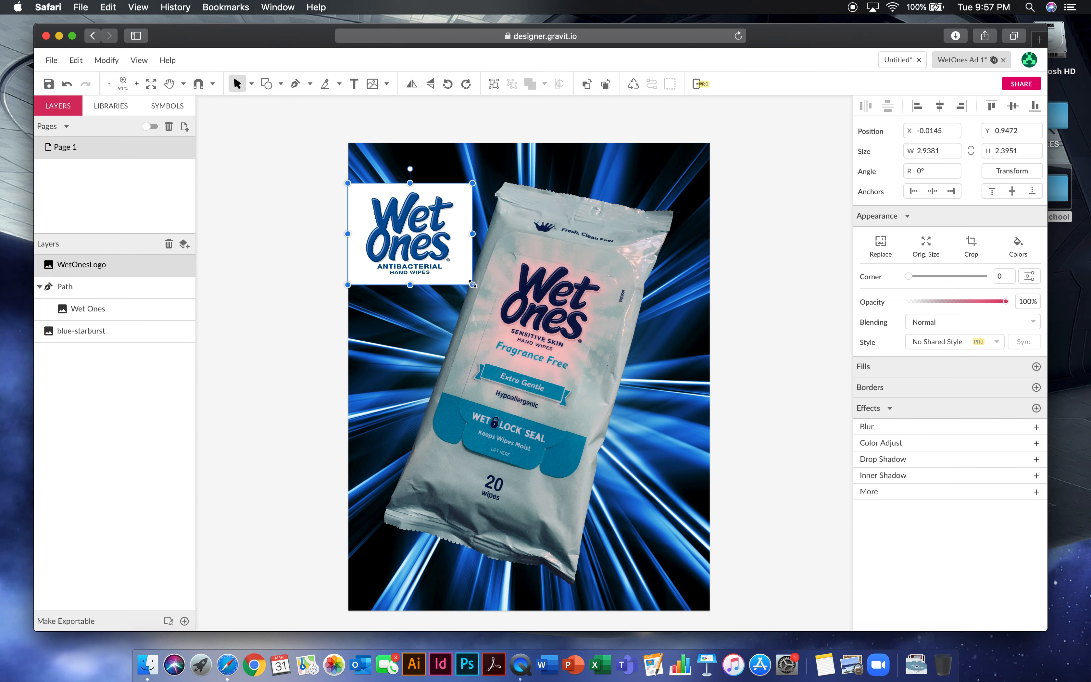
drag(470, 282, 479, 290)
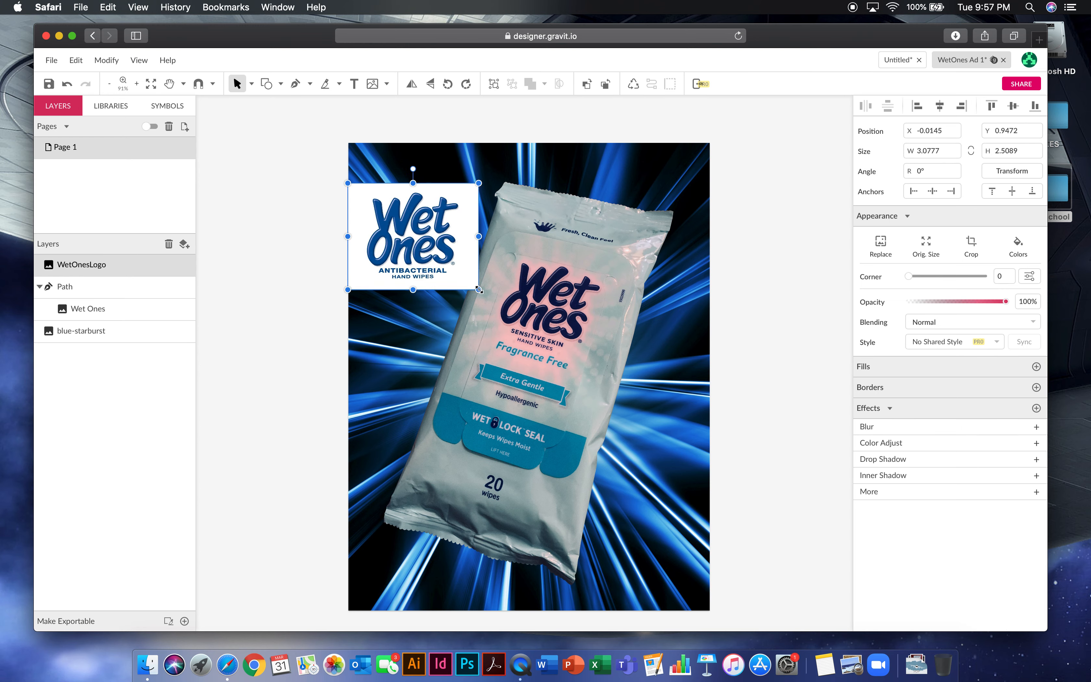
key(Down)
key(Down)
key(Down)
key(Down)
key(Down)
key(Down)
key(Down)
key(Down)
key(Down)
key(Down)
key(Down)
key(Down)
key(Down)
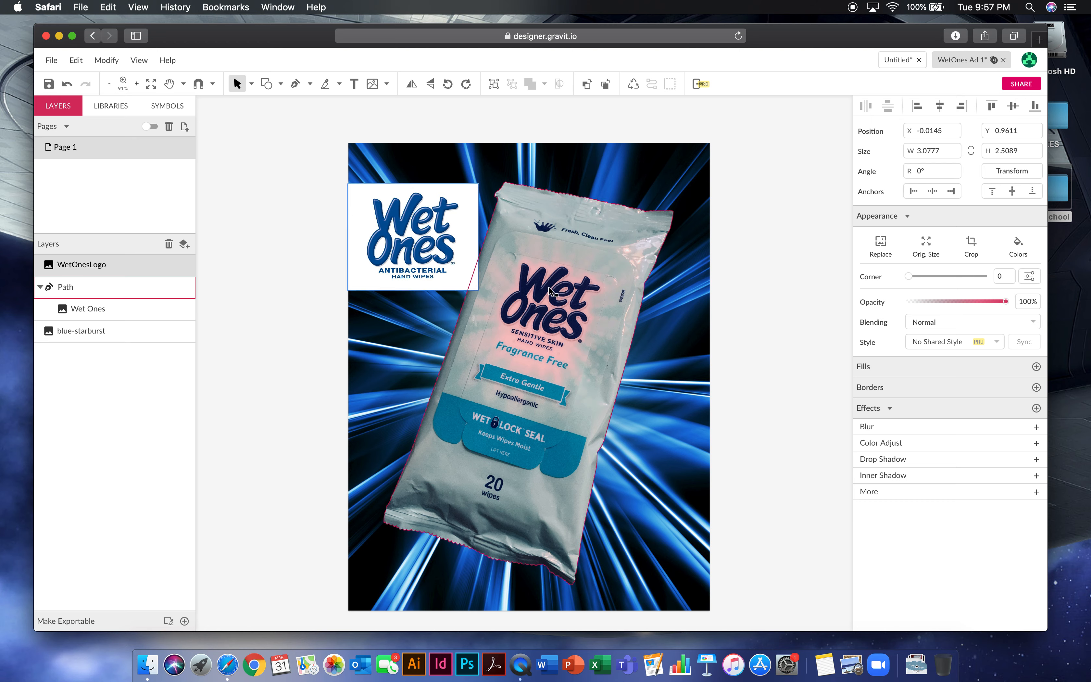
click(759, 265)
click(801, 223)
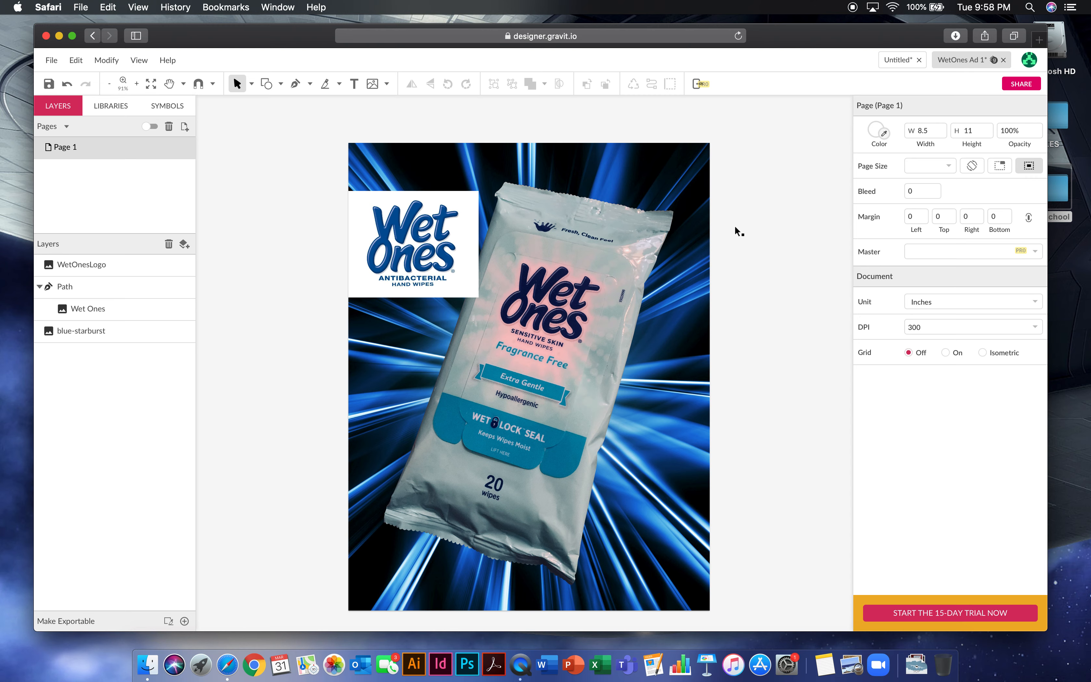
Draw a rectangle about 6.94 by 9.46 inches over the artwork, inset from the page edges
click(281, 83)
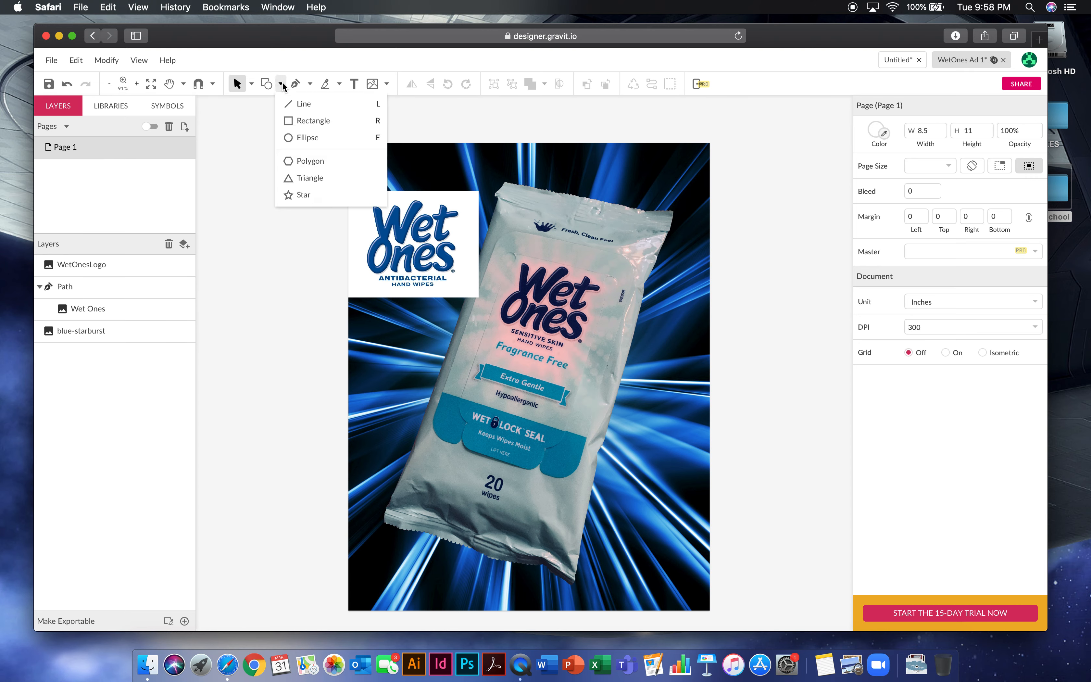
click(294, 120)
drag(374, 166, 631, 527)
drag(664, 563, 668, 567)
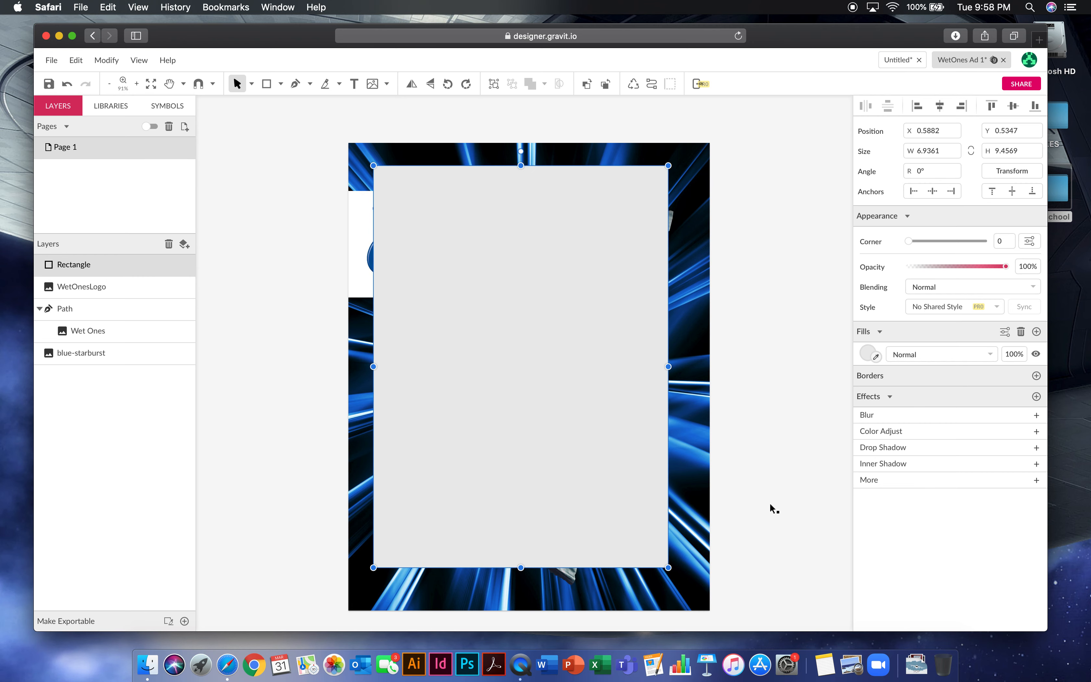
Set the rectangle's fill to Transparent and deselect it
click(869, 356)
click(936, 375)
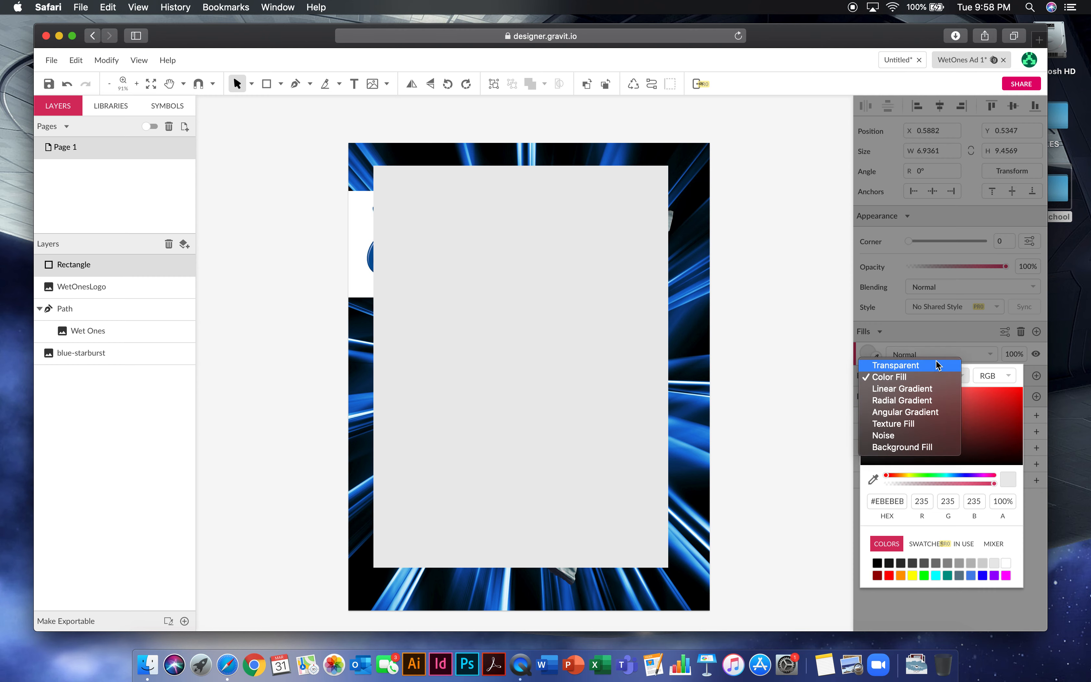
click(937, 363)
click(829, 438)
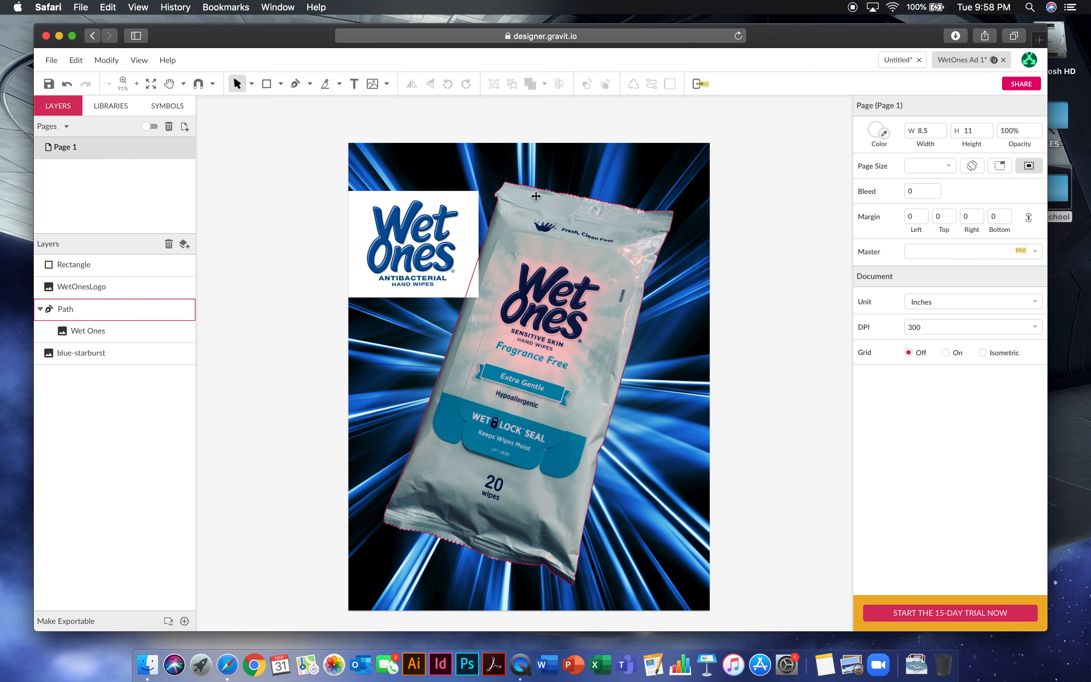
Add a border to the rectangle, color it solid white (#FFFFFF) and deselect the shape
click(578, 202)
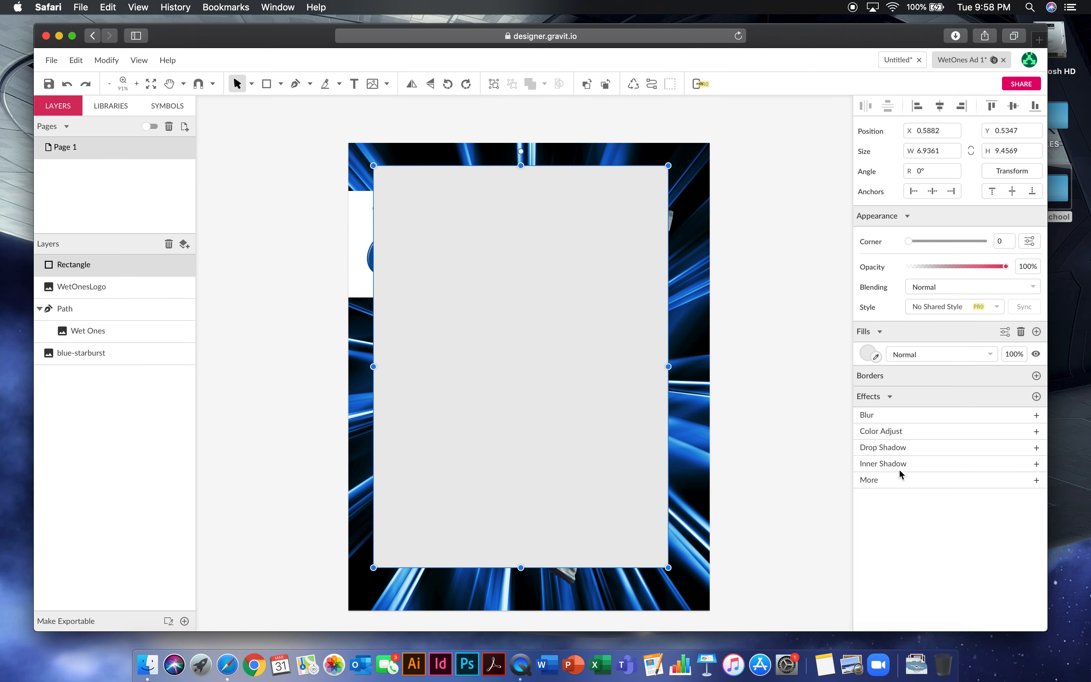
click(1036, 375)
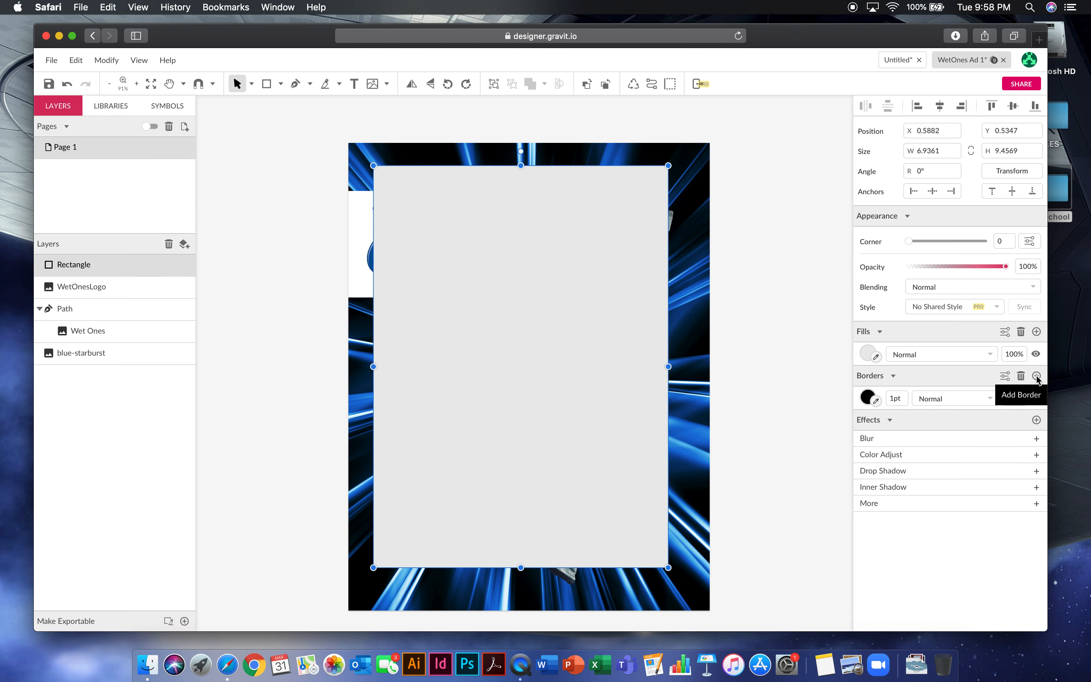
click(868, 398)
click(1006, 364)
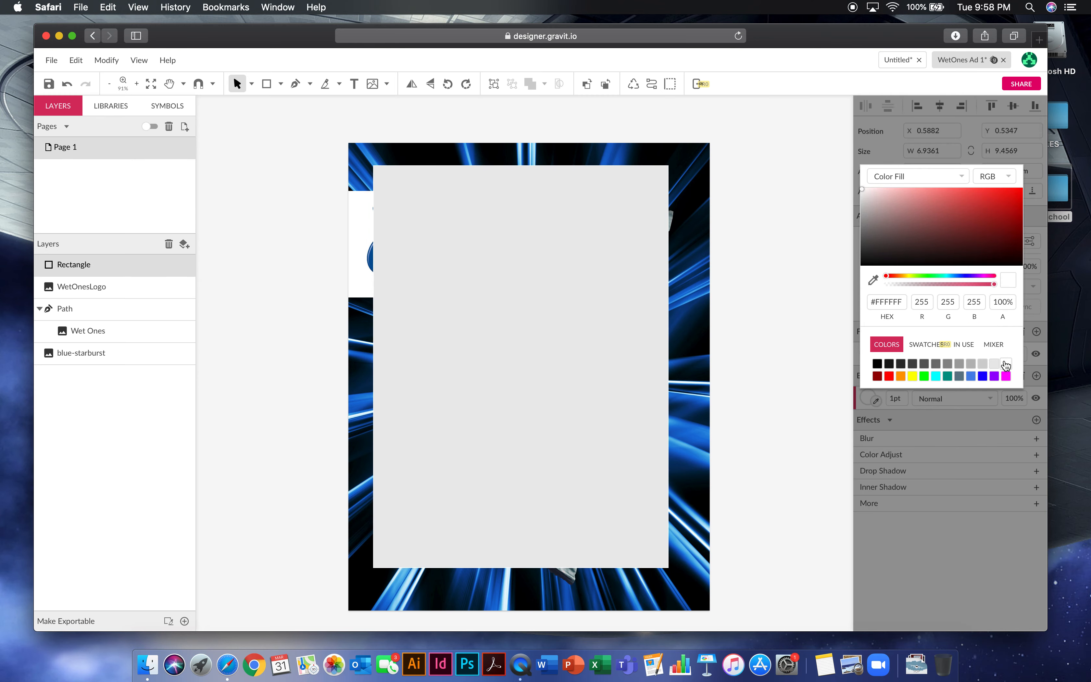
click(916, 176)
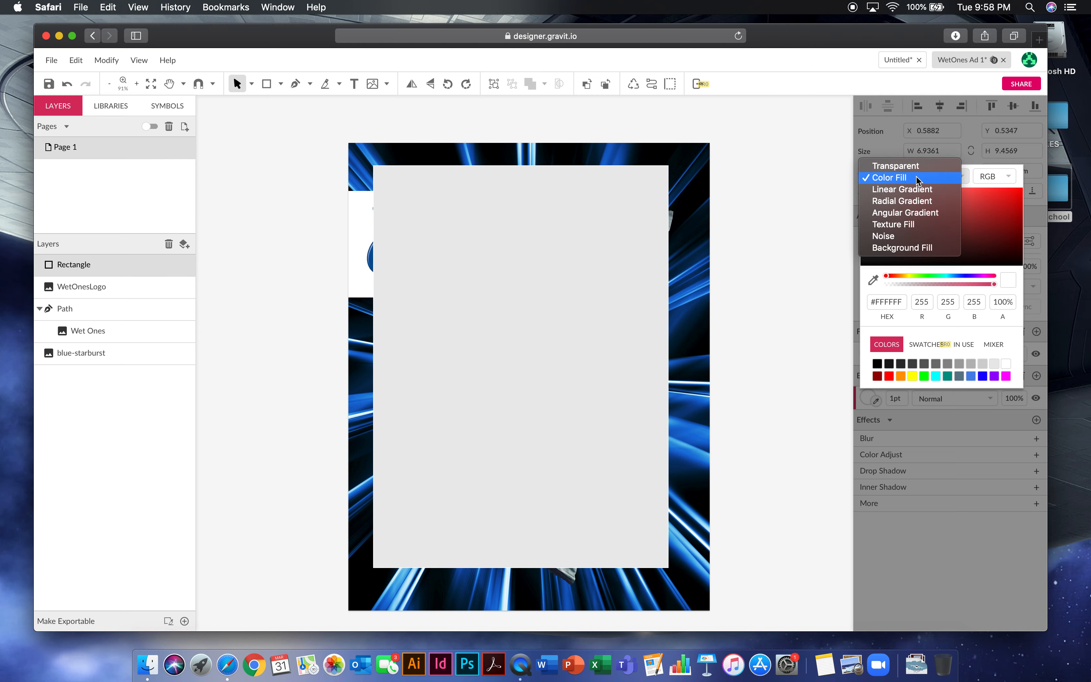
click(917, 178)
click(799, 327)
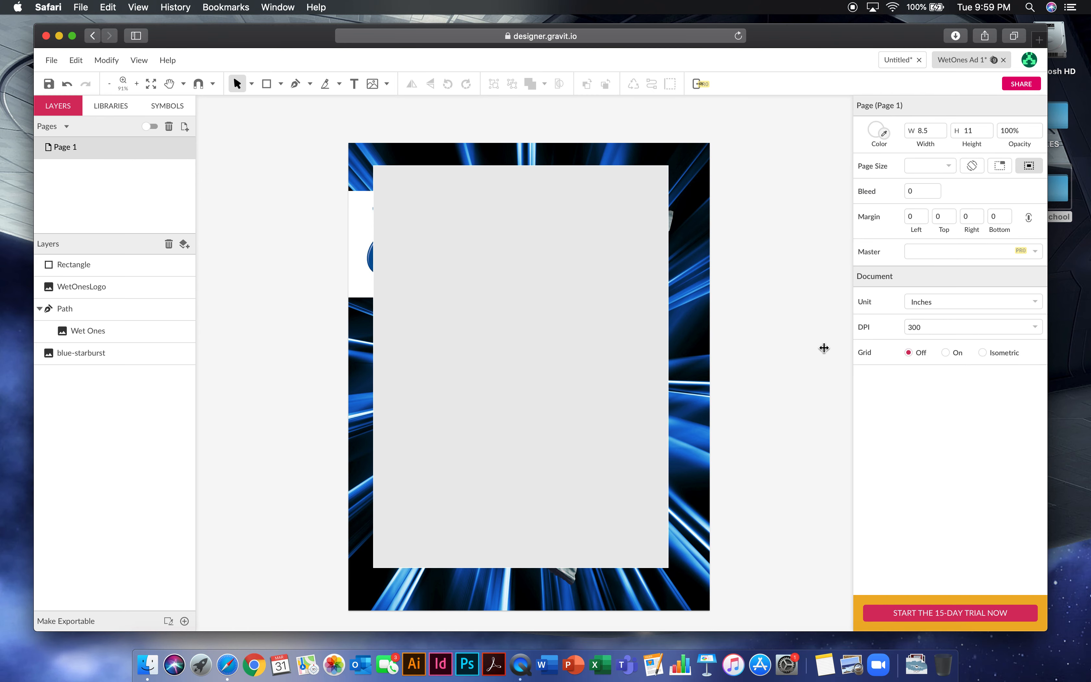
Set the rectangle's fill type to Transparent, leaving only its border over the artwork
click(611, 219)
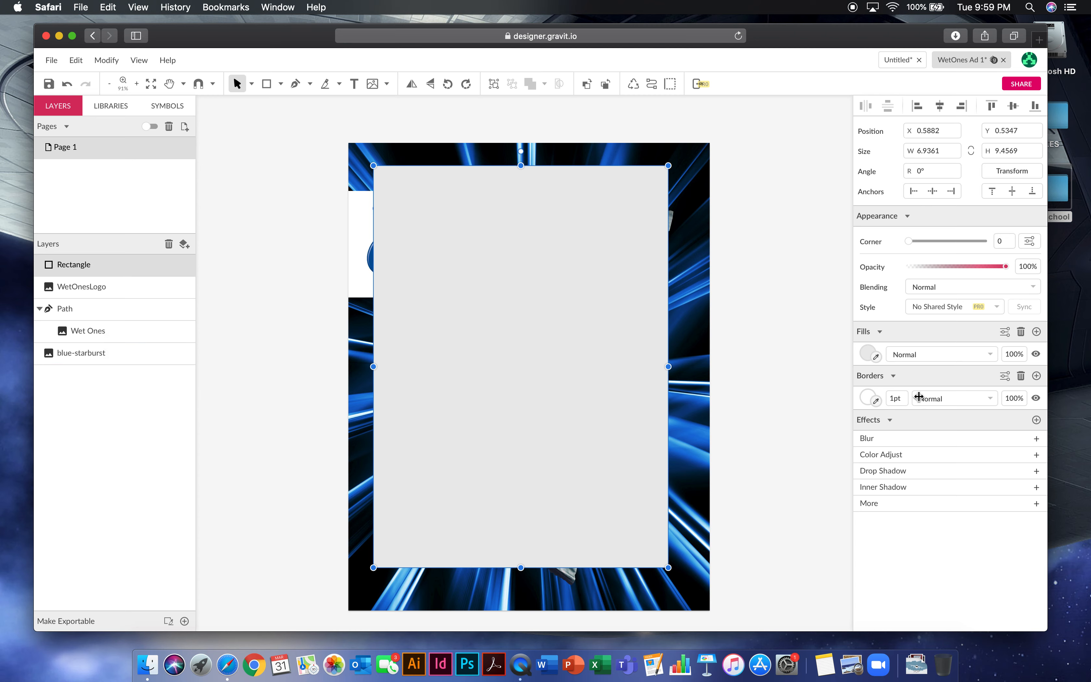
click(866, 354)
click(922, 379)
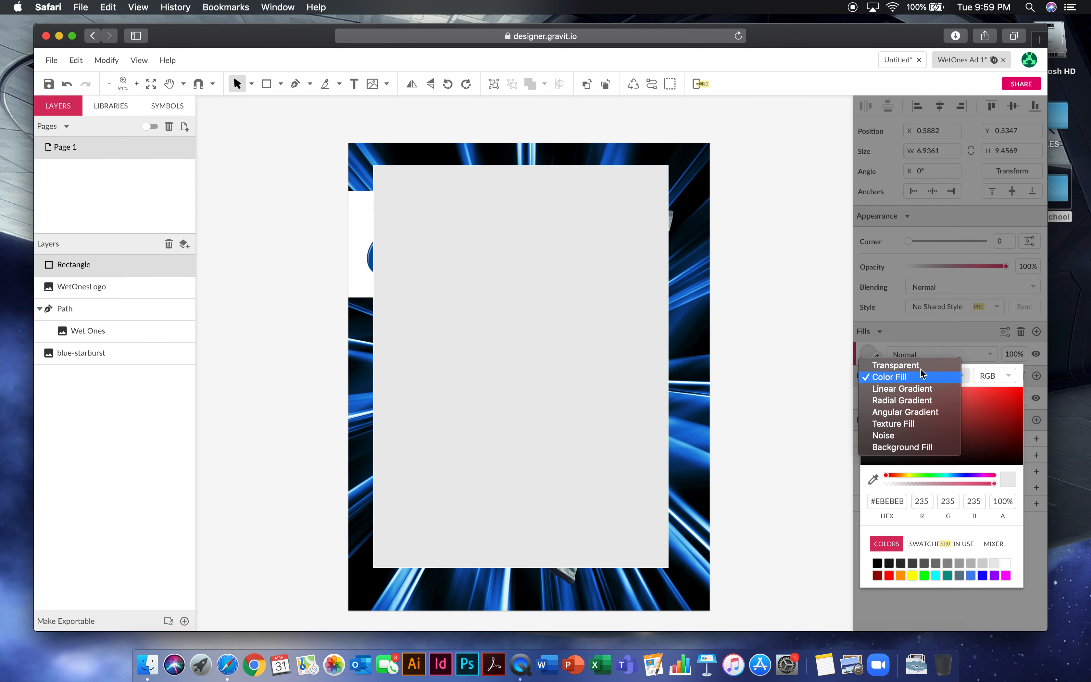
click(921, 365)
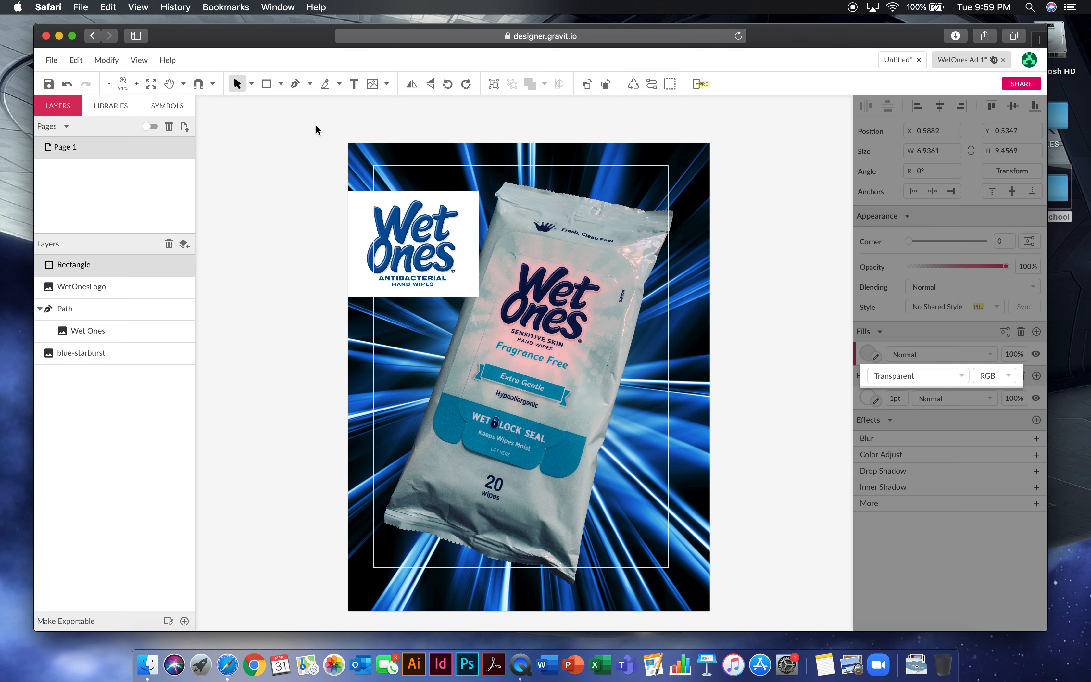
Resize the rectangle to 7.5 by 10 inches and center it horizontally and vertically on the page
click(392, 167)
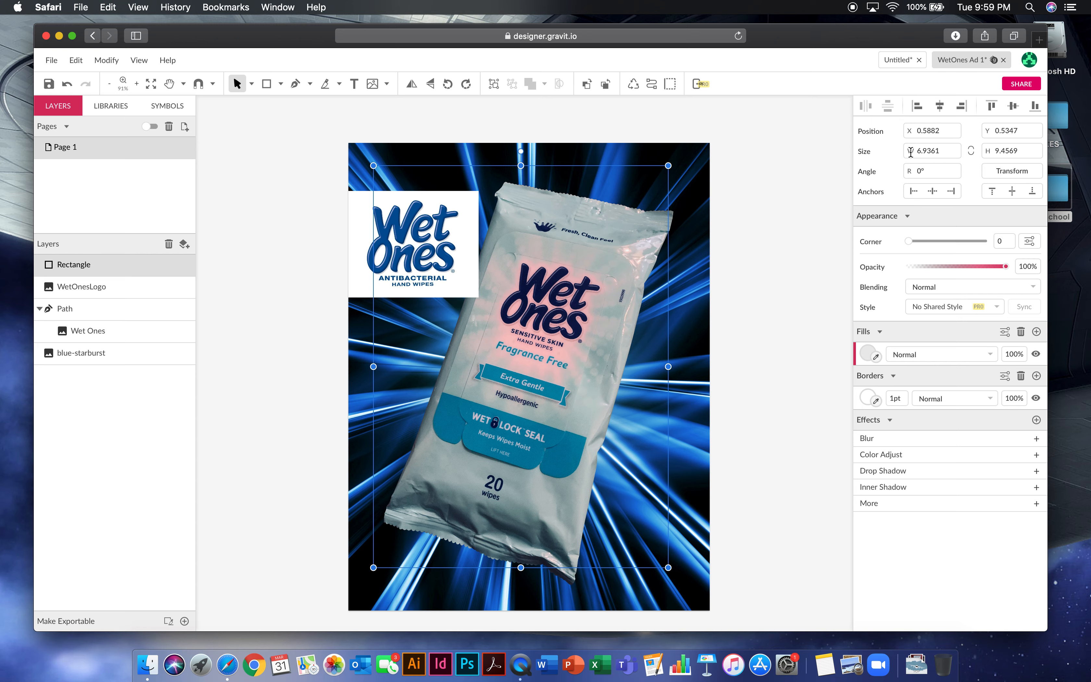
drag(939, 153, 916, 153)
text(7.5)
key(Tab)
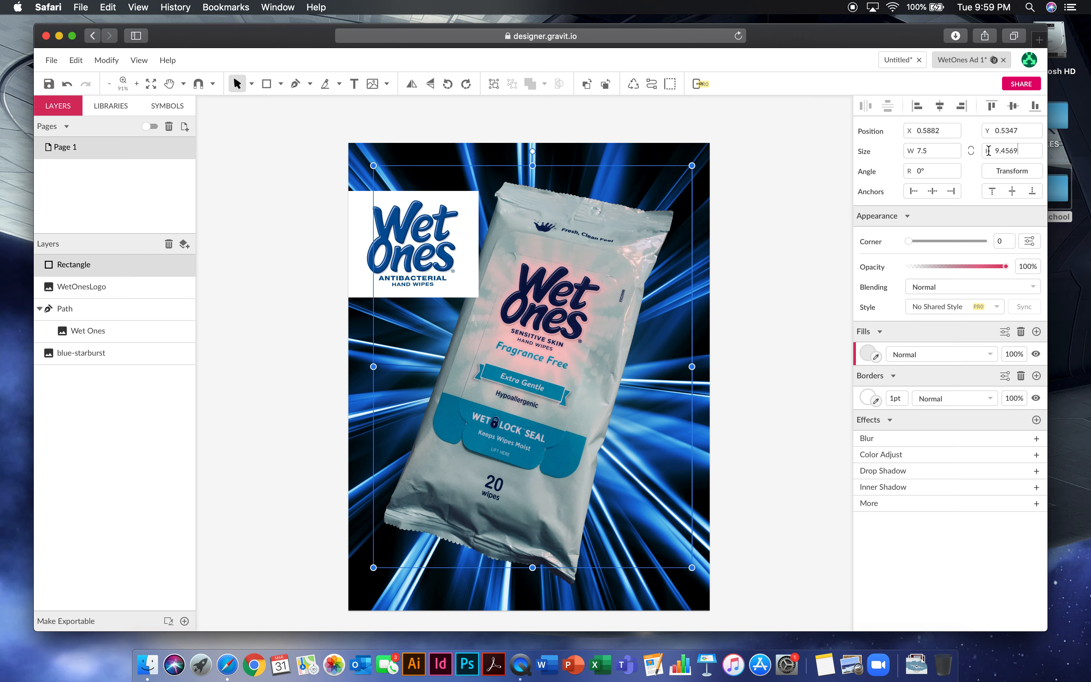
drag(1025, 150, 997, 150)
text(10)
key(Tab)
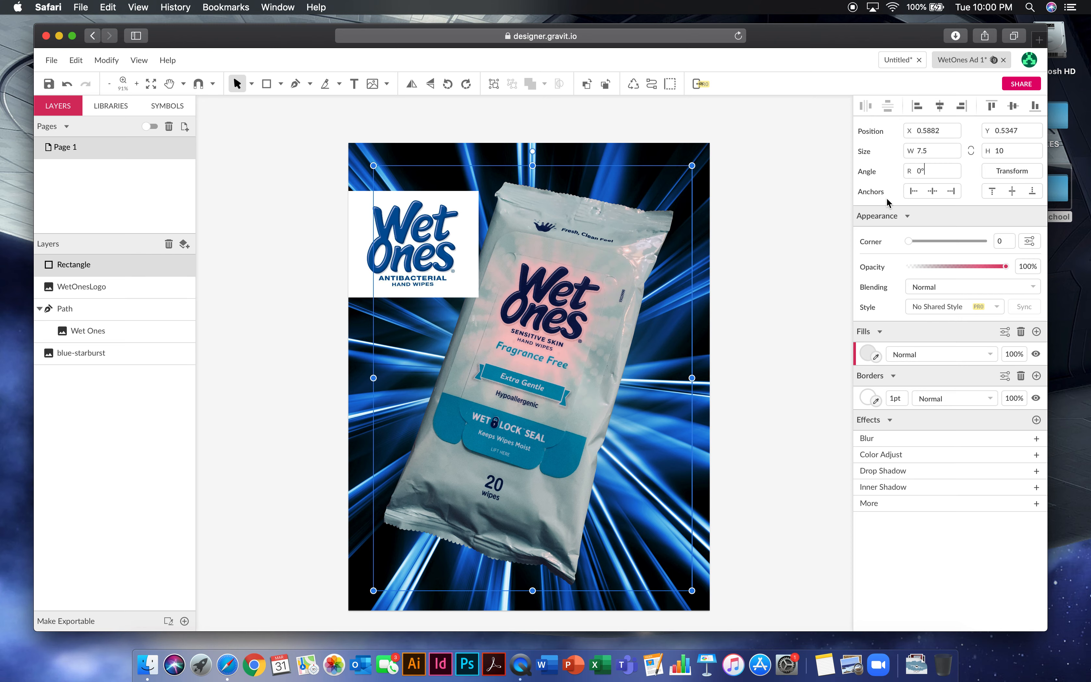
click(941, 111)
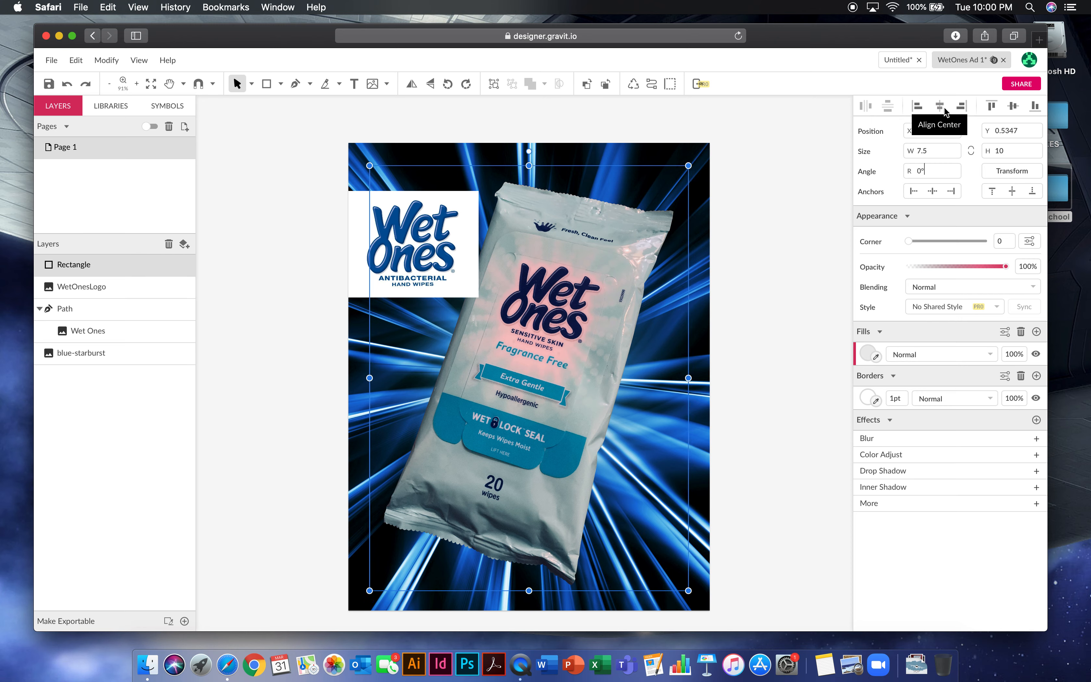
click(1014, 108)
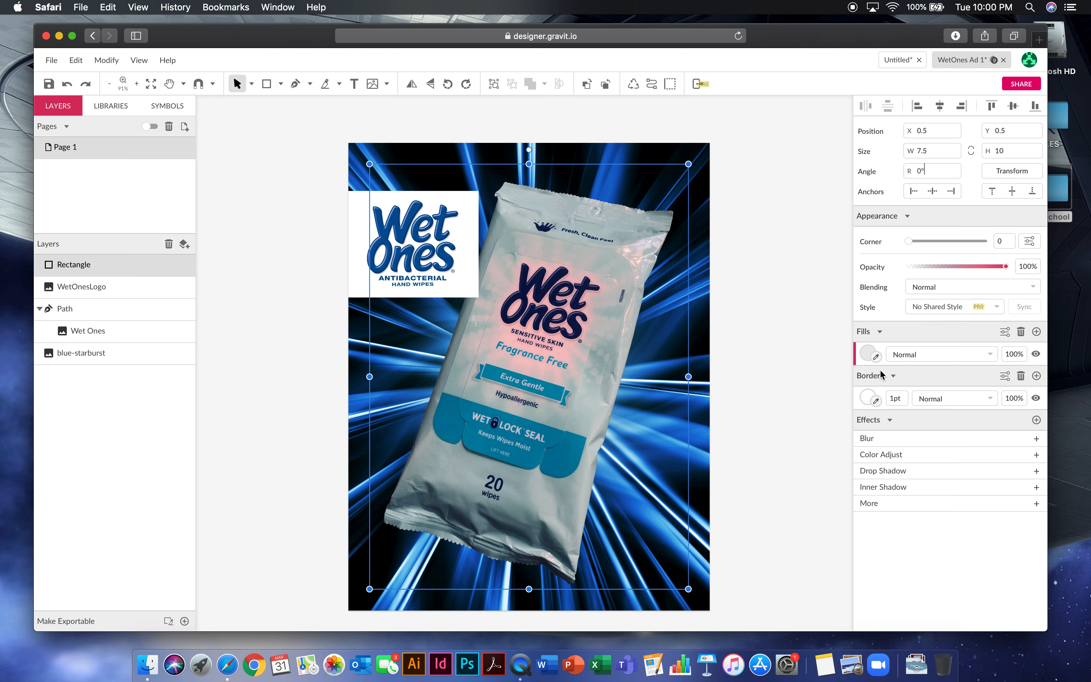
Set the rectangle's border thickness to 5 pt
drag(905, 398, 882, 398)
text(5)
key(Return)
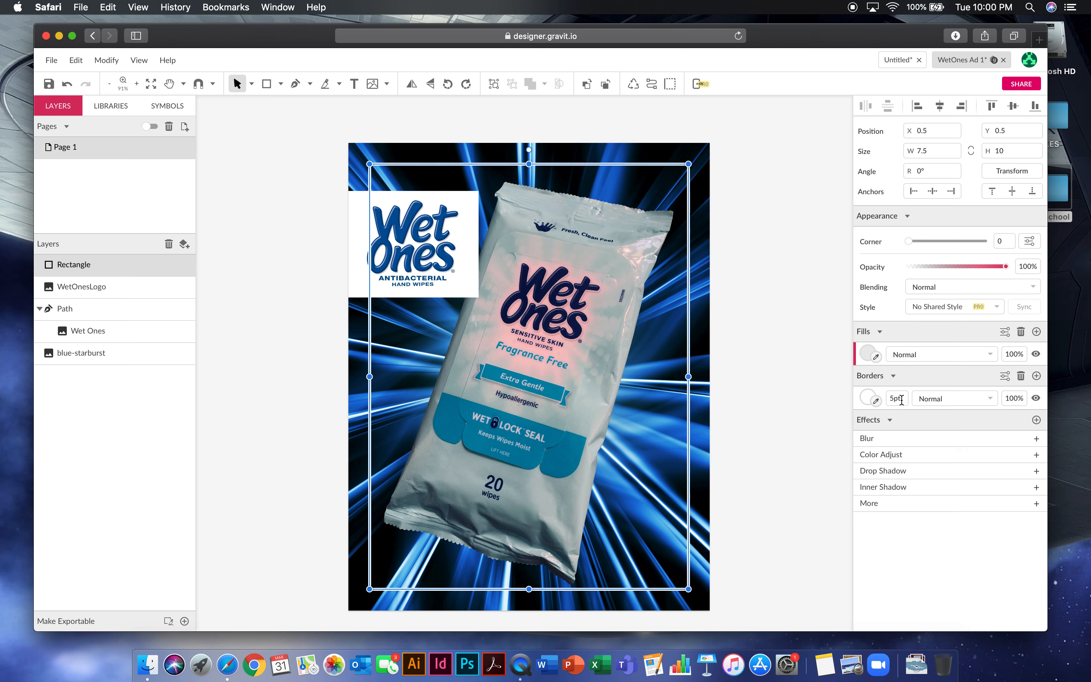
Thicken the rectangle's border to 7 pt and deselect it
drag(906, 398, 885, 398)
text(7)
key(Return)
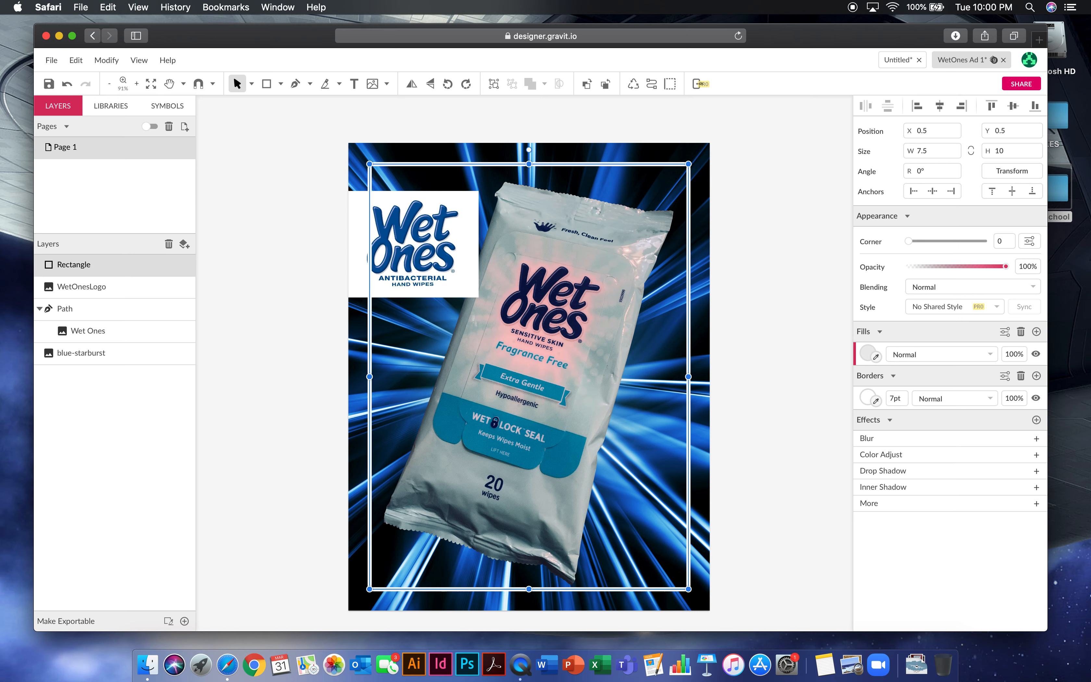
click(235, 155)
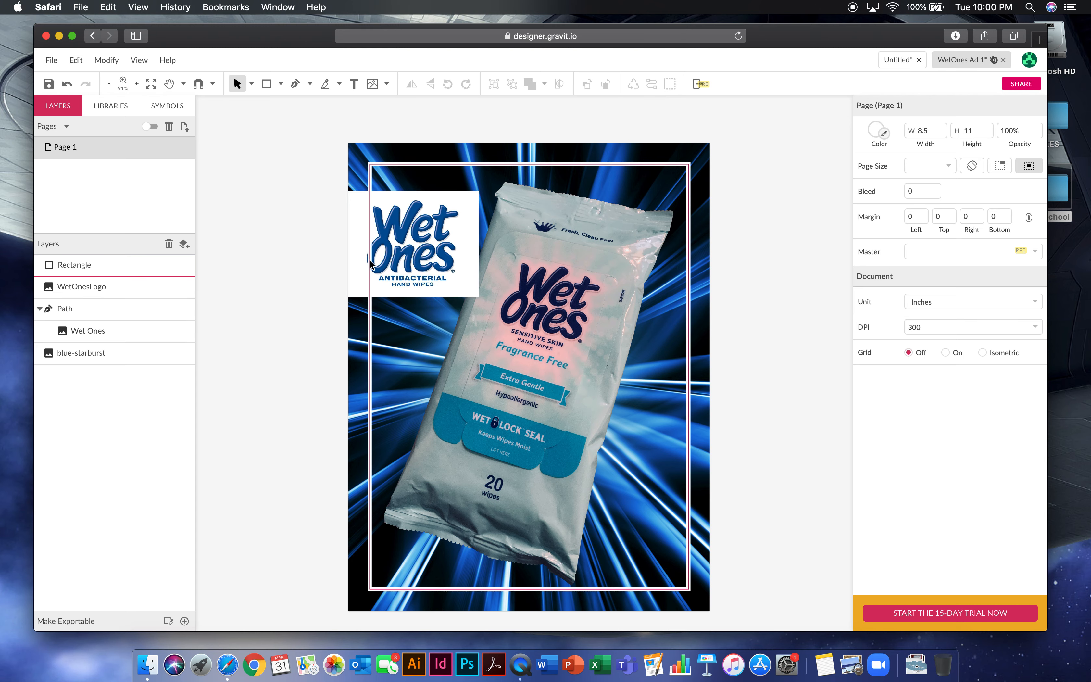
Send the white rectangular frame to the back of the stacking order and deselect it
click(392, 169)
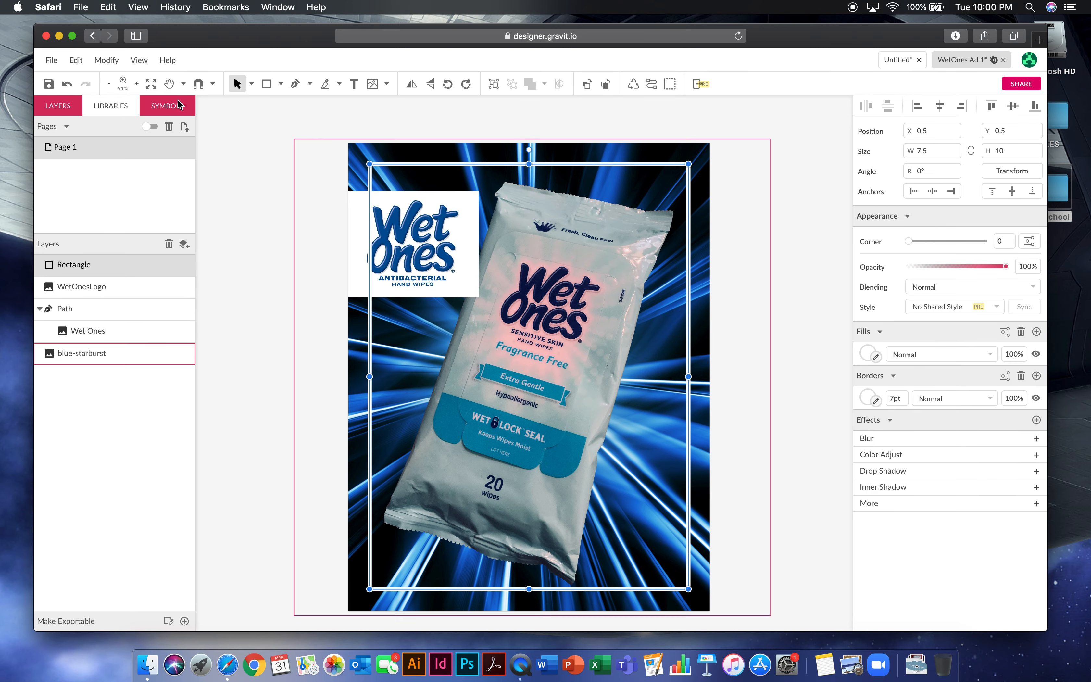
click(106, 60)
mouse_move(135, 82)
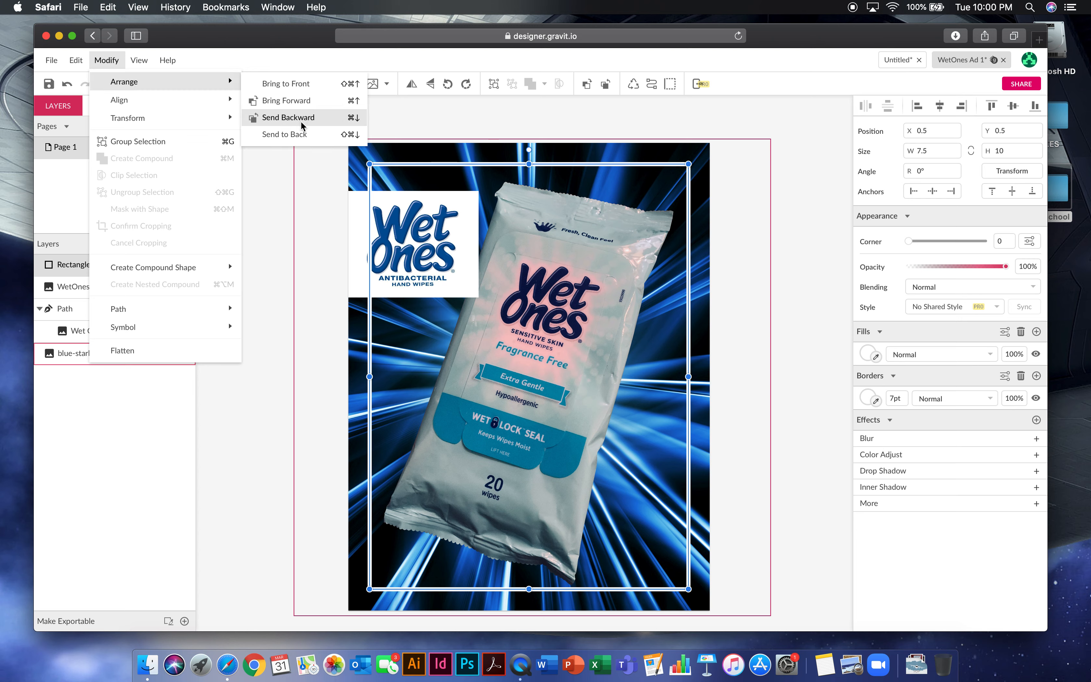
click(297, 134)
click(336, 144)
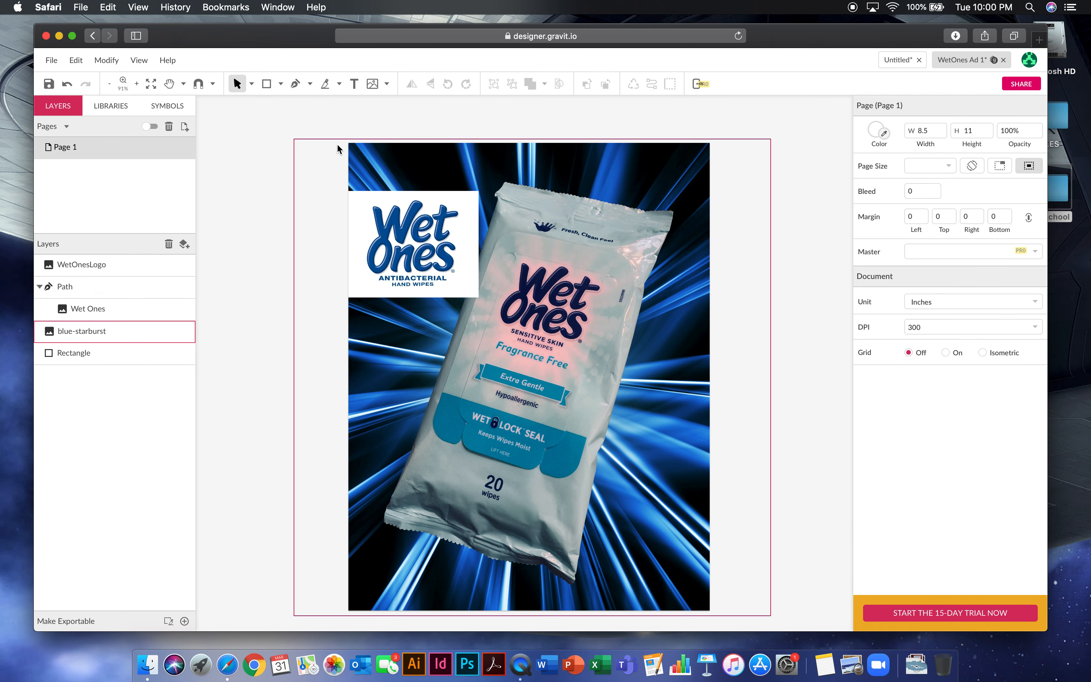
Send the blue starburst image to the back, behind the rectangular frame, and deselect it
click(391, 153)
click(107, 60)
mouse_move(135, 81)
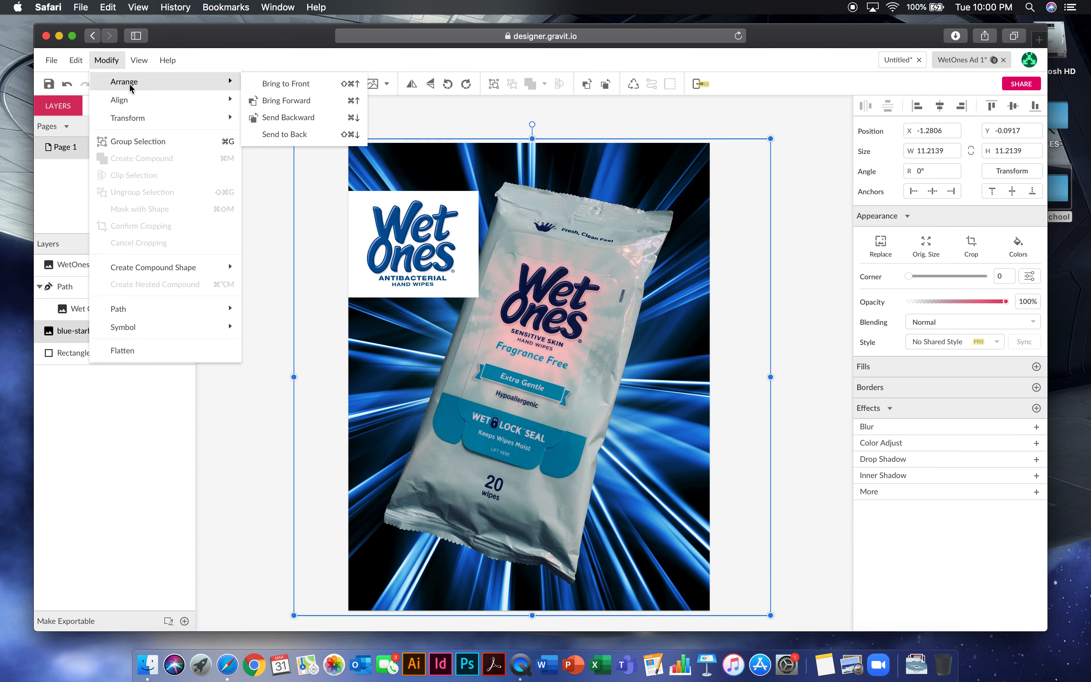
click(336, 134)
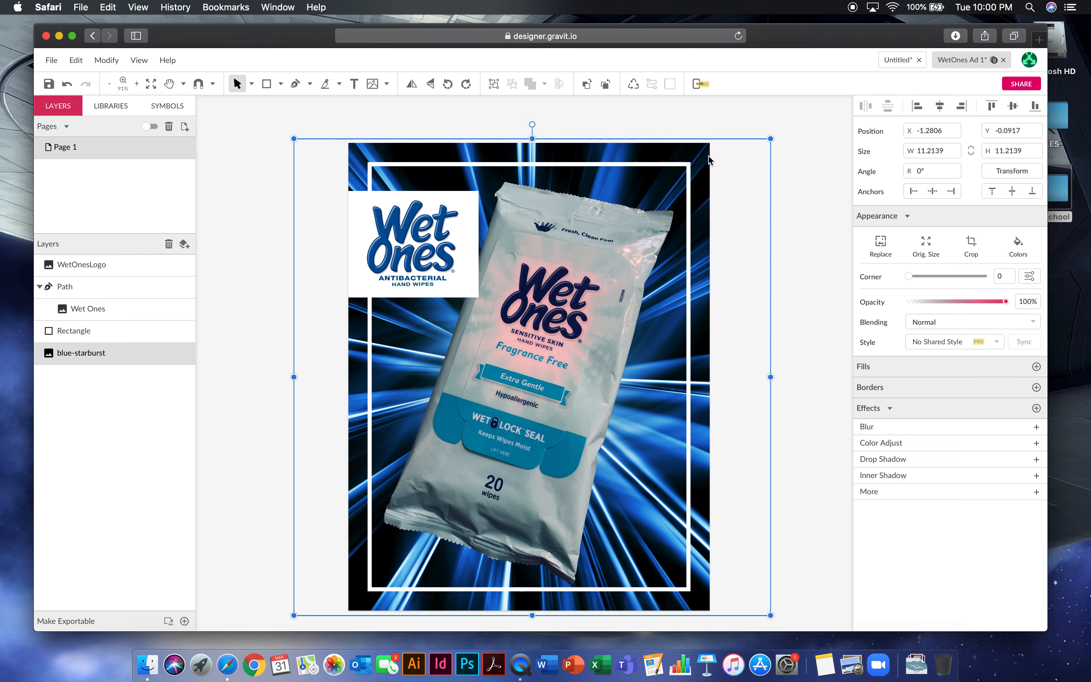
click(794, 173)
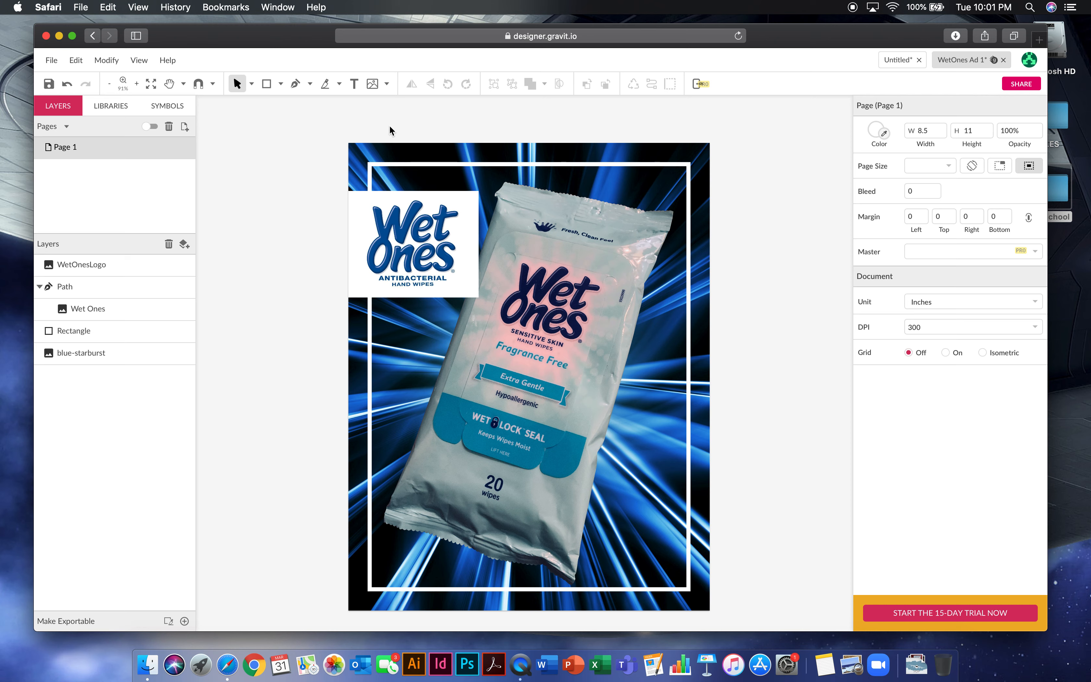
Draw a text box about 3.03 by 4.01 inches in the page's lower-right area and enter "Swipe Away the Virus."
click(355, 84)
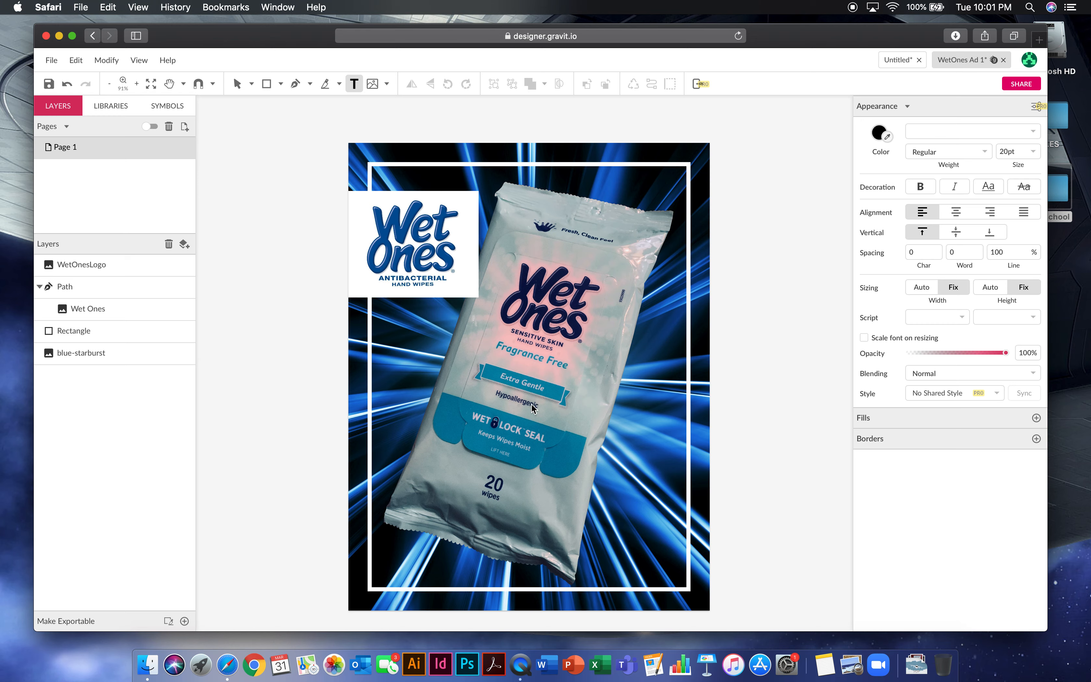
drag(552, 432, 670, 573)
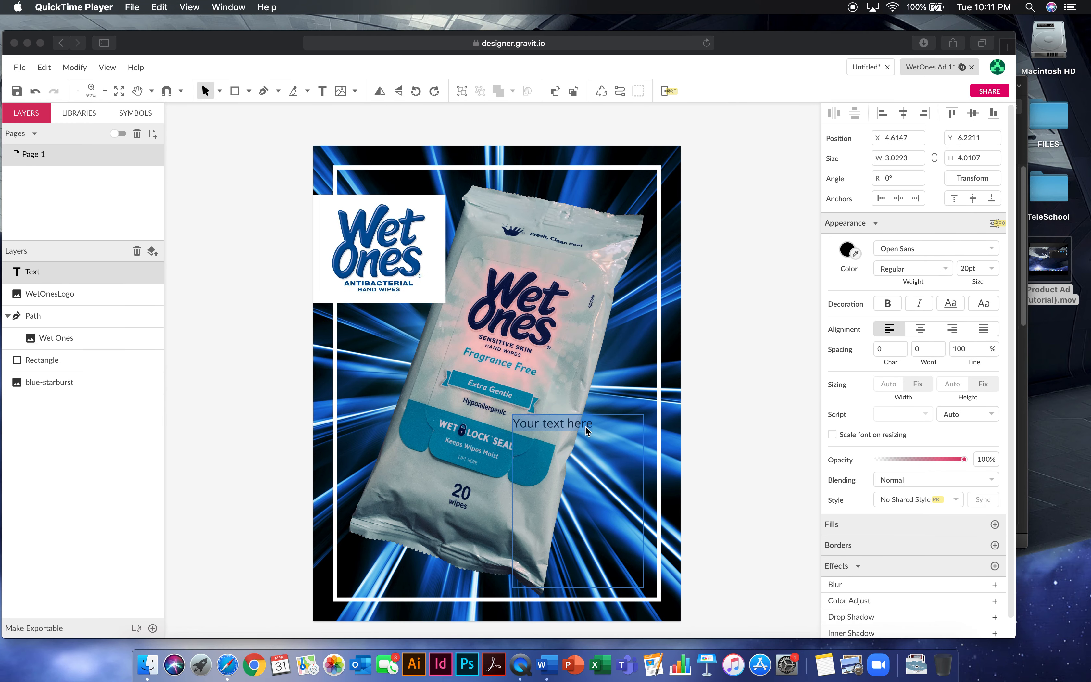
click(580, 425)
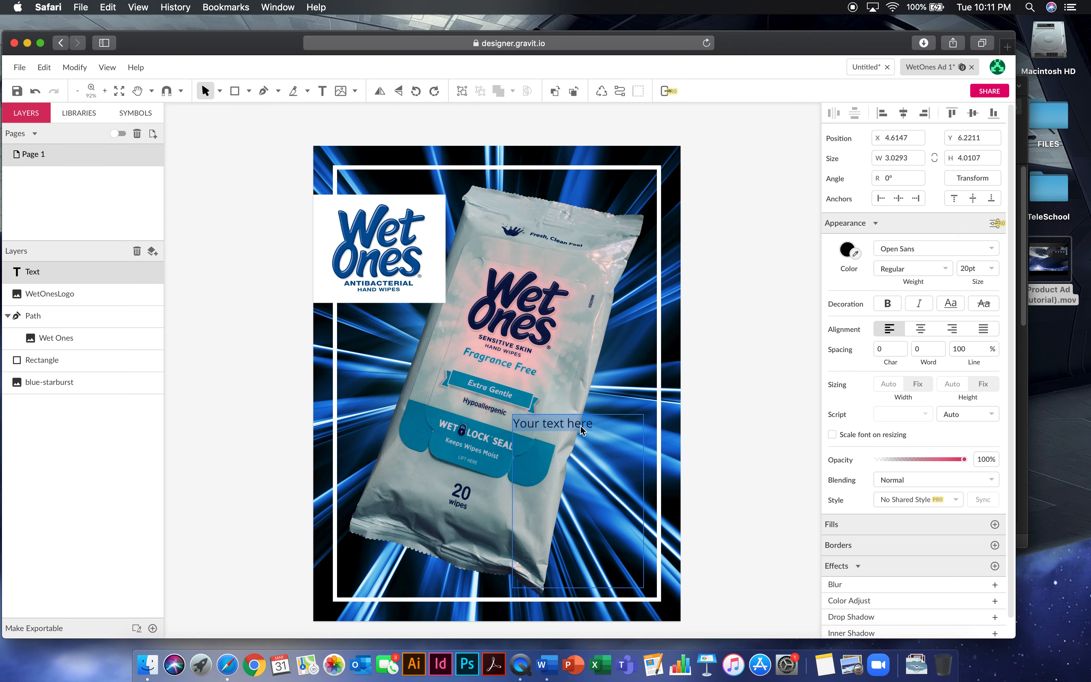
click(574, 425)
key(super+a)
text(Swipe Away the Virus.)
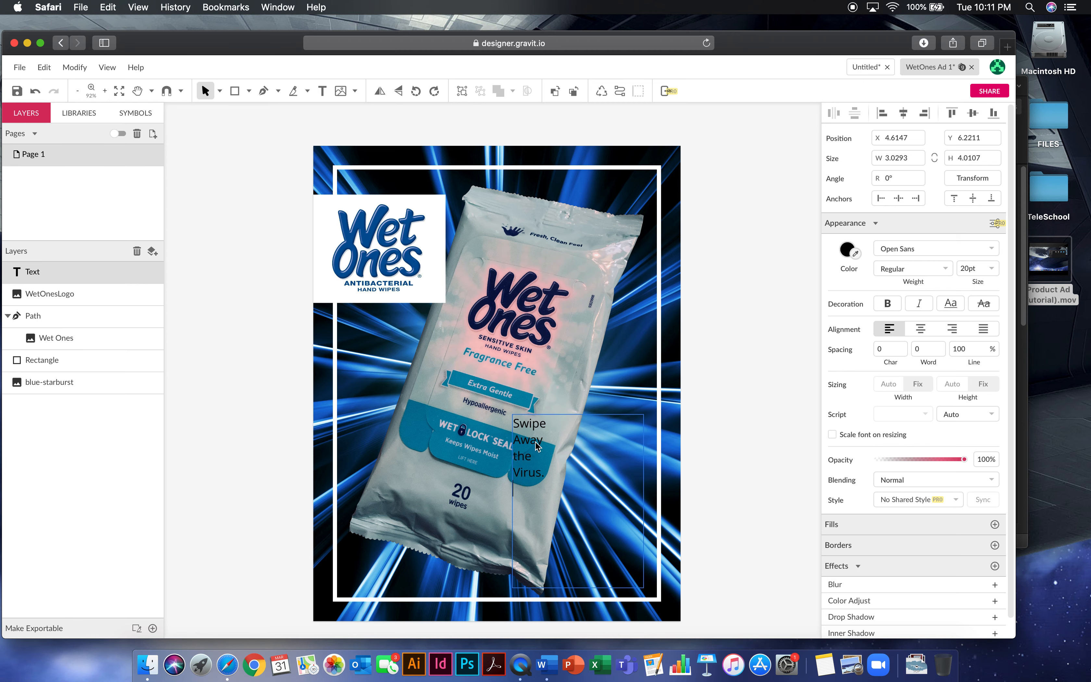
key(BackSpace)
Right-align the whole slogan text and set its size to 36 pt
key(super+a)
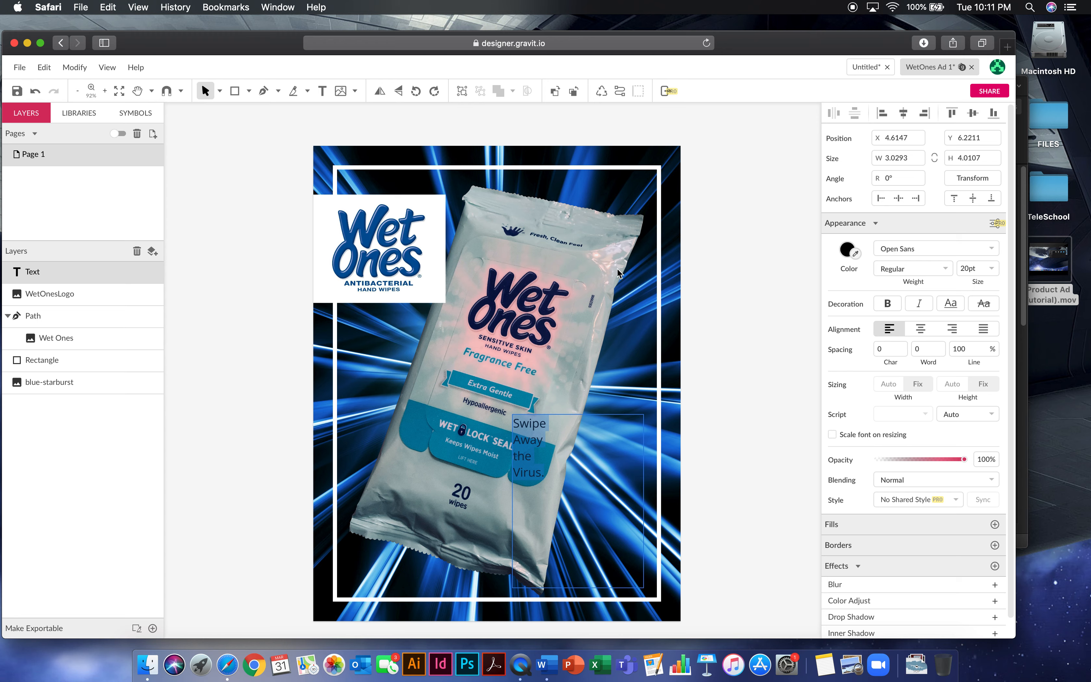
click(952, 329)
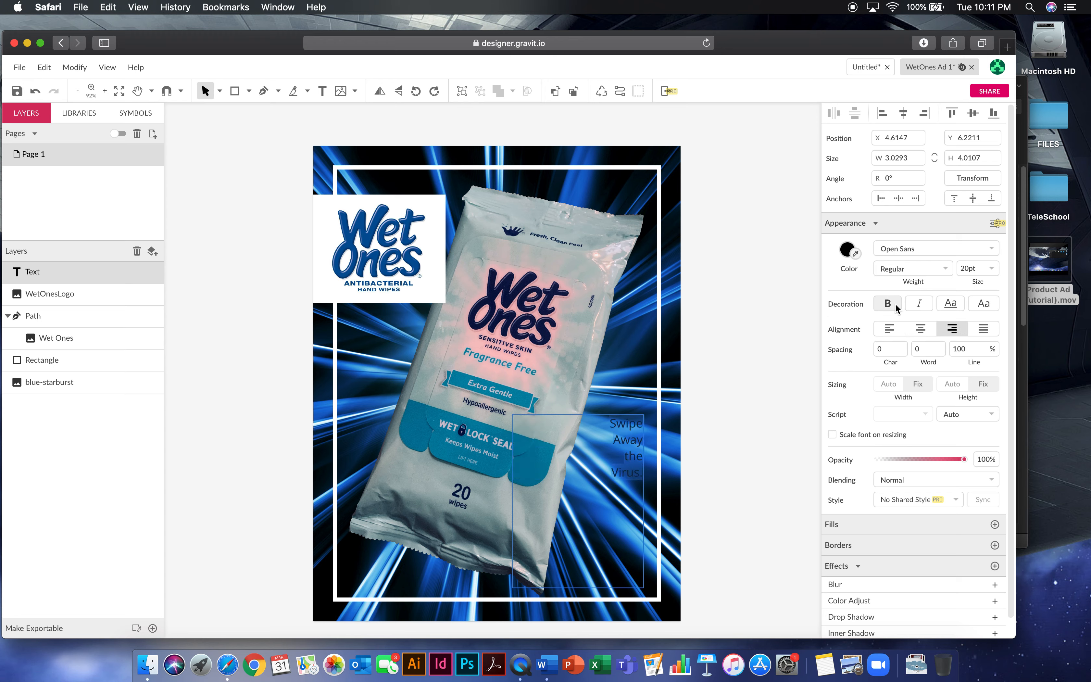
click(992, 268)
scroll(998, 329, down, 5)
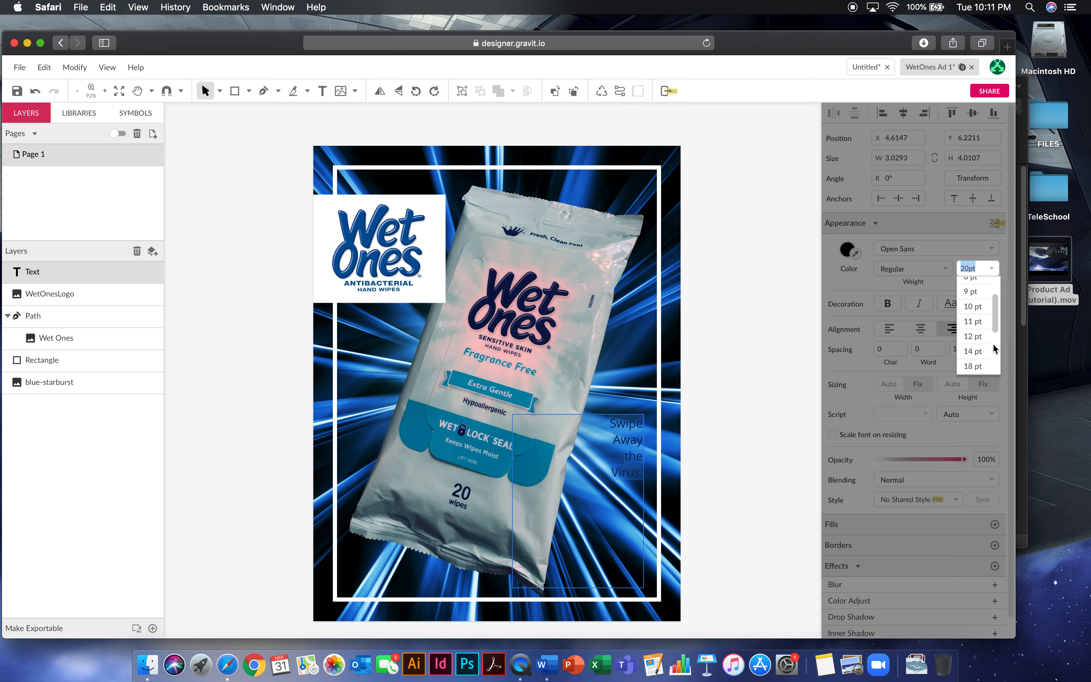
click(980, 323)
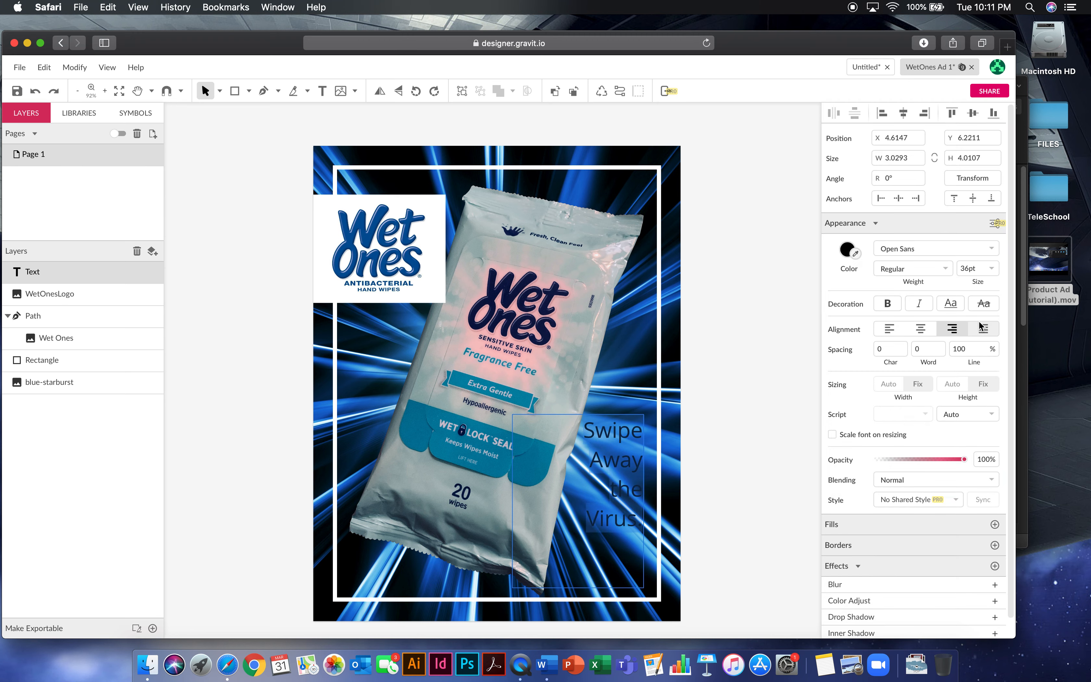
Enlarge the slogan text to 60 pt and color it white (#FFFFFF)
click(991, 269)
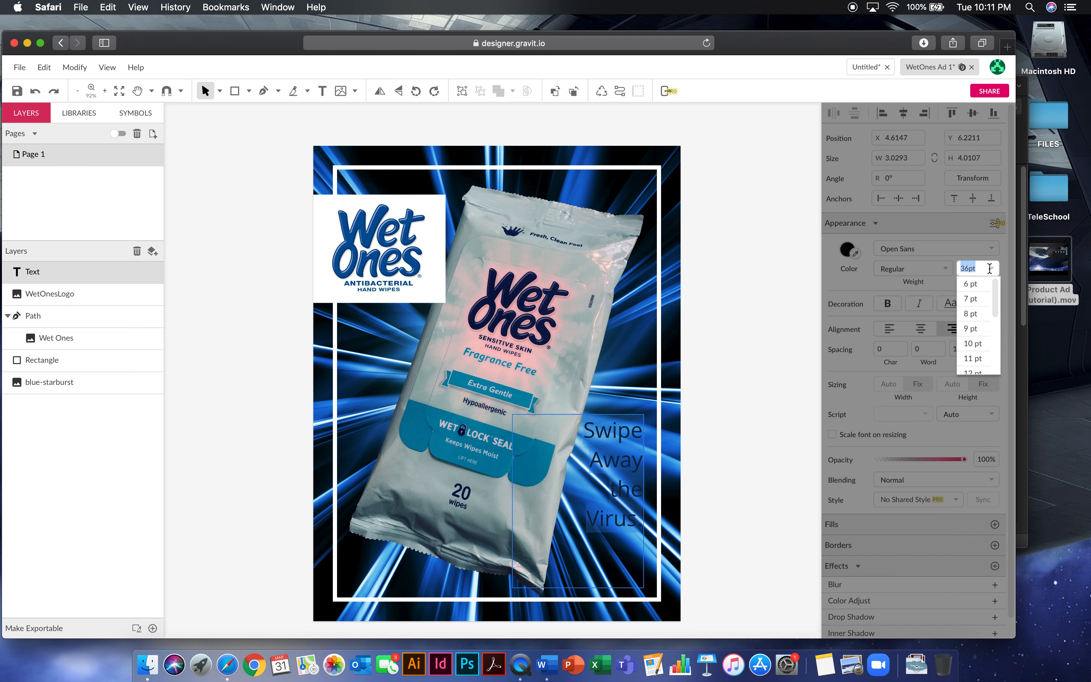
scroll(991, 332, down, 5)
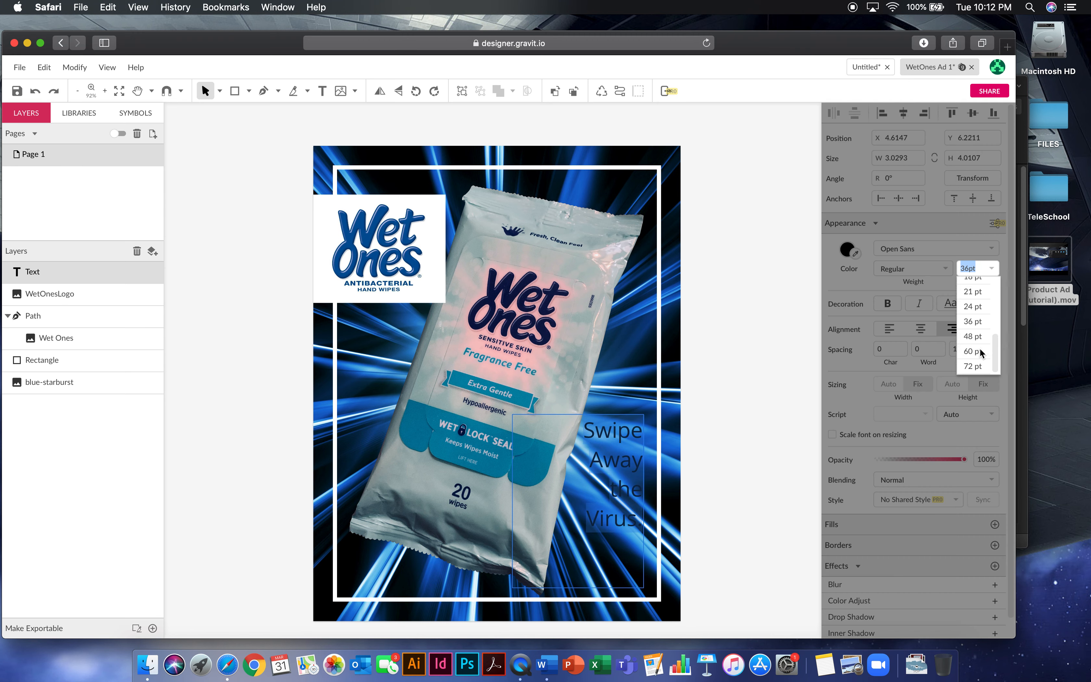
click(979, 356)
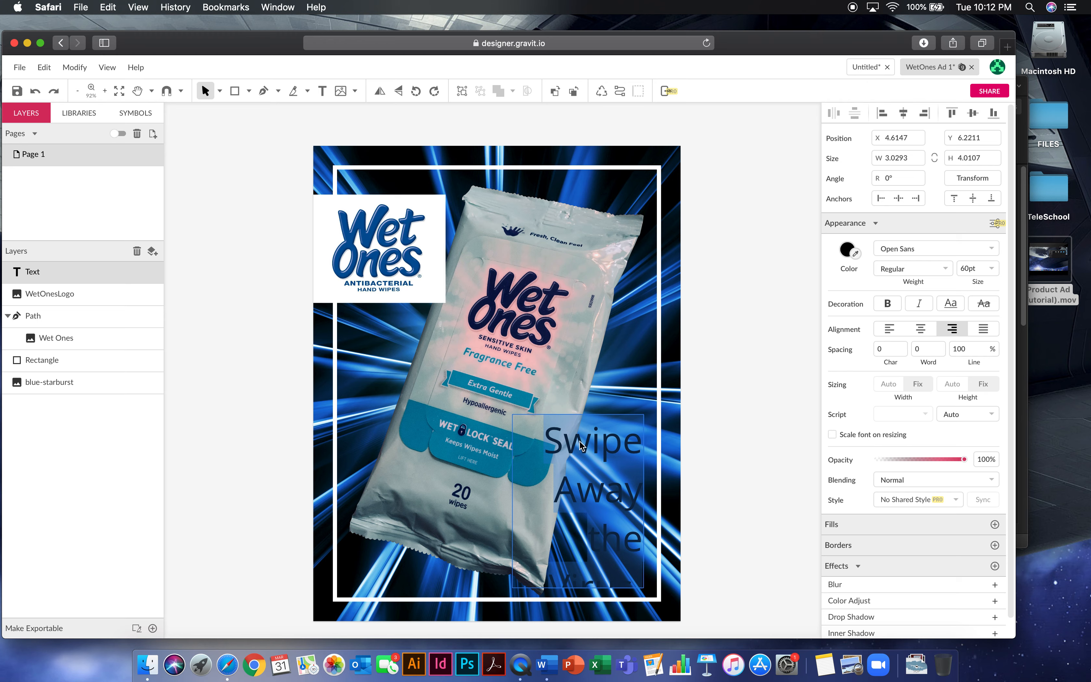
click(848, 249)
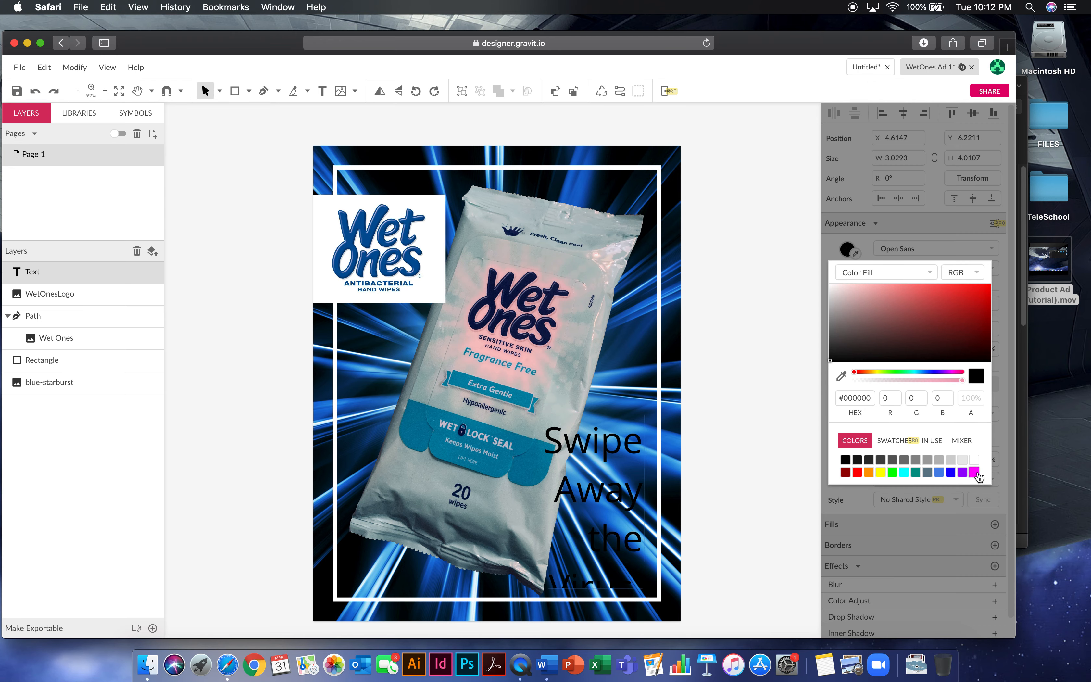
click(974, 460)
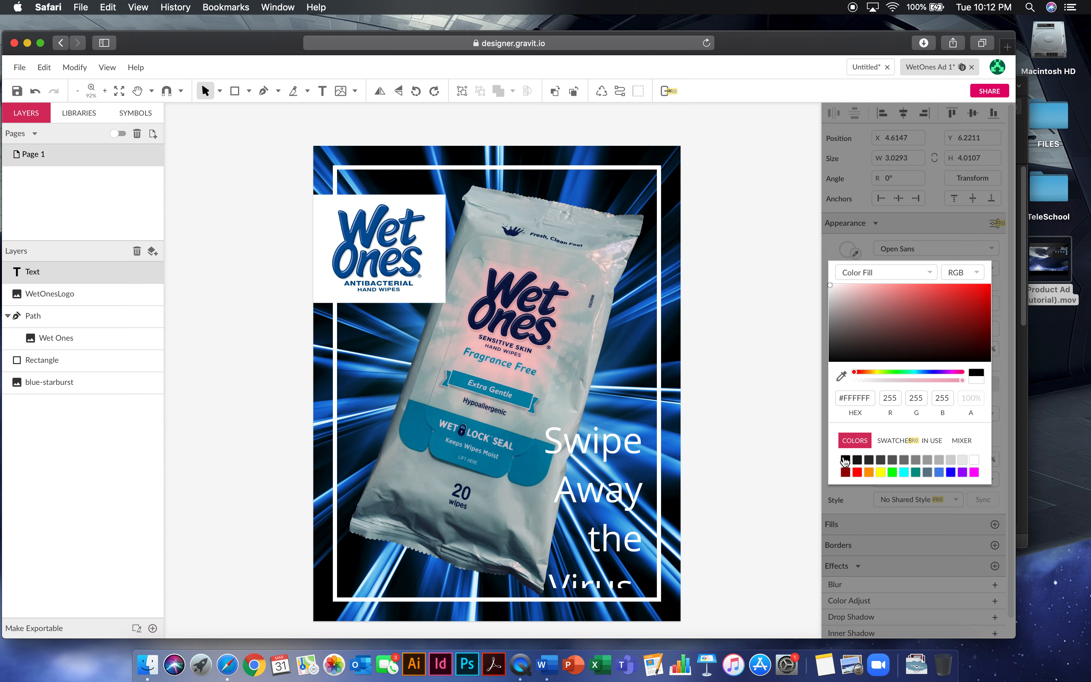
Make the slogan text bold and set its line spacing to 80%
click(1004, 367)
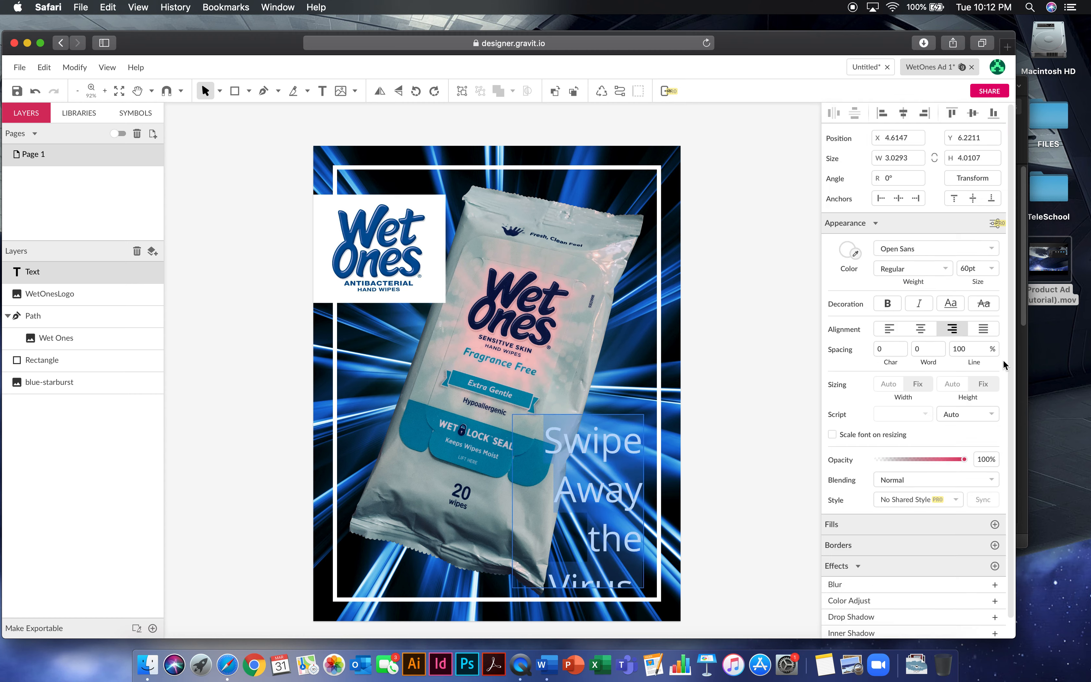
click(888, 304)
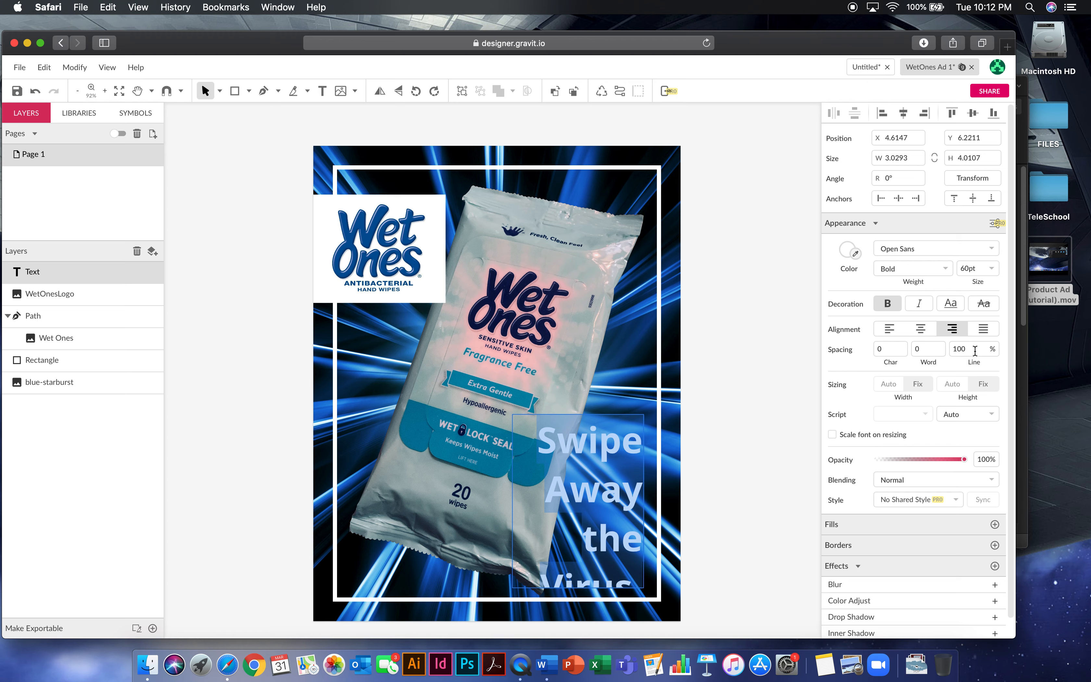
drag(971, 348, 940, 351)
text(80)
key(Return)
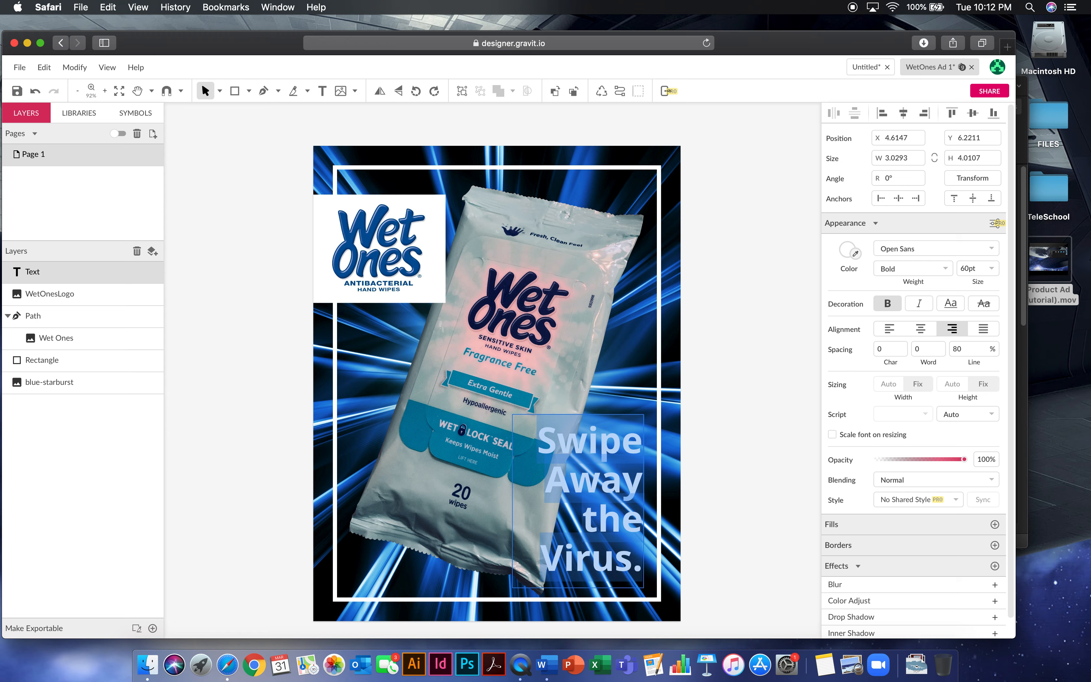
click(615, 417)
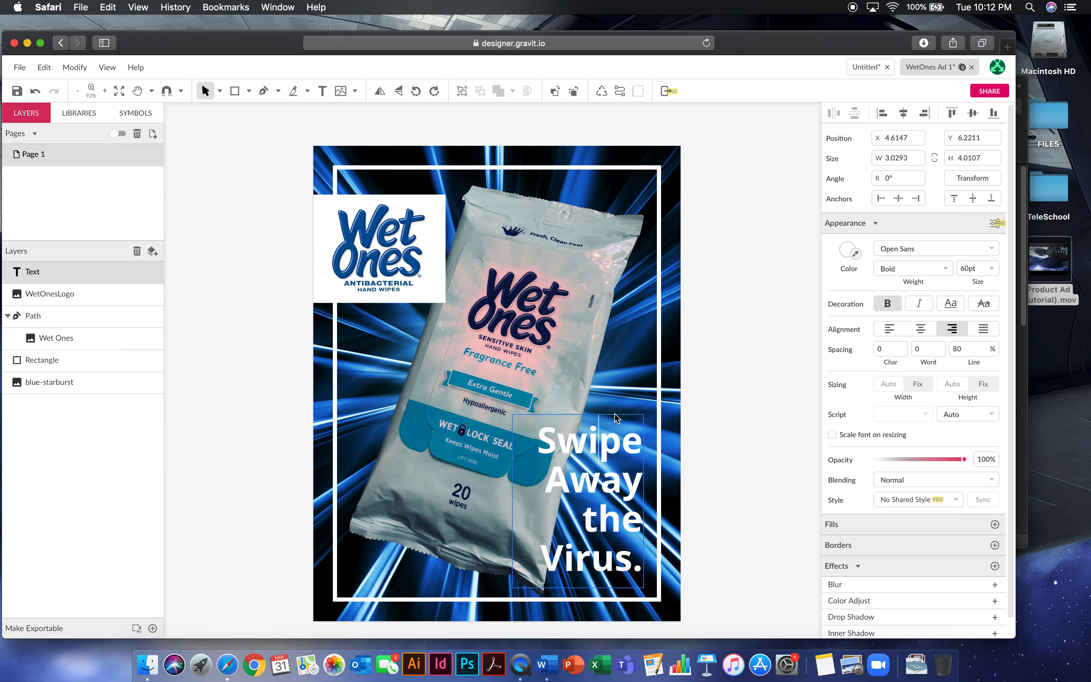
key(Escape)
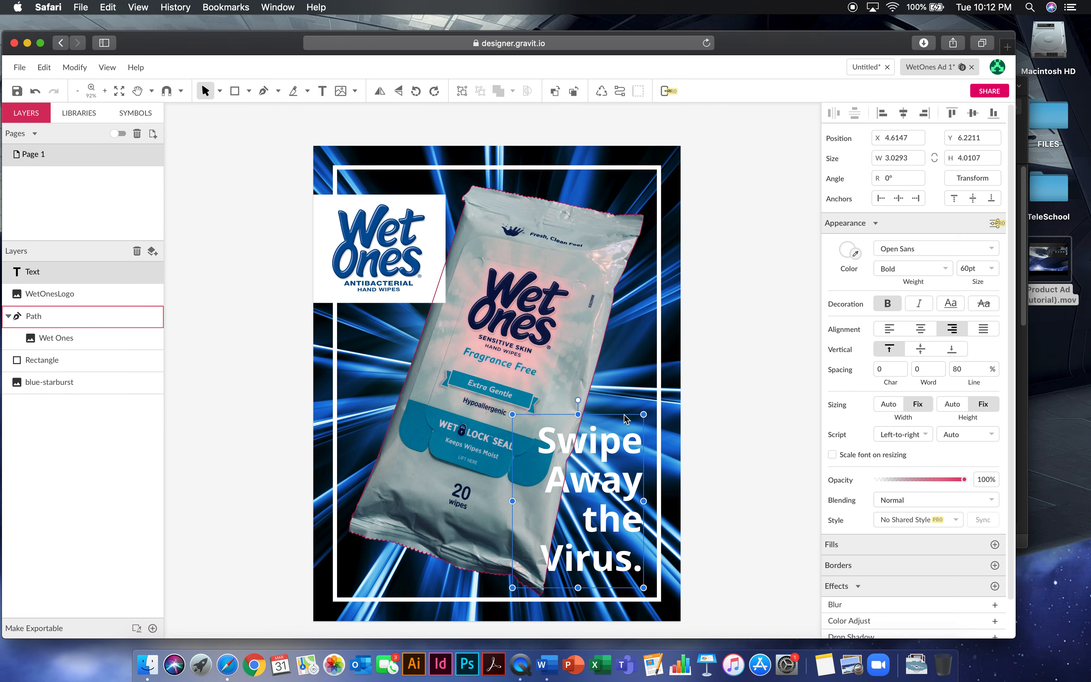
click(624, 420)
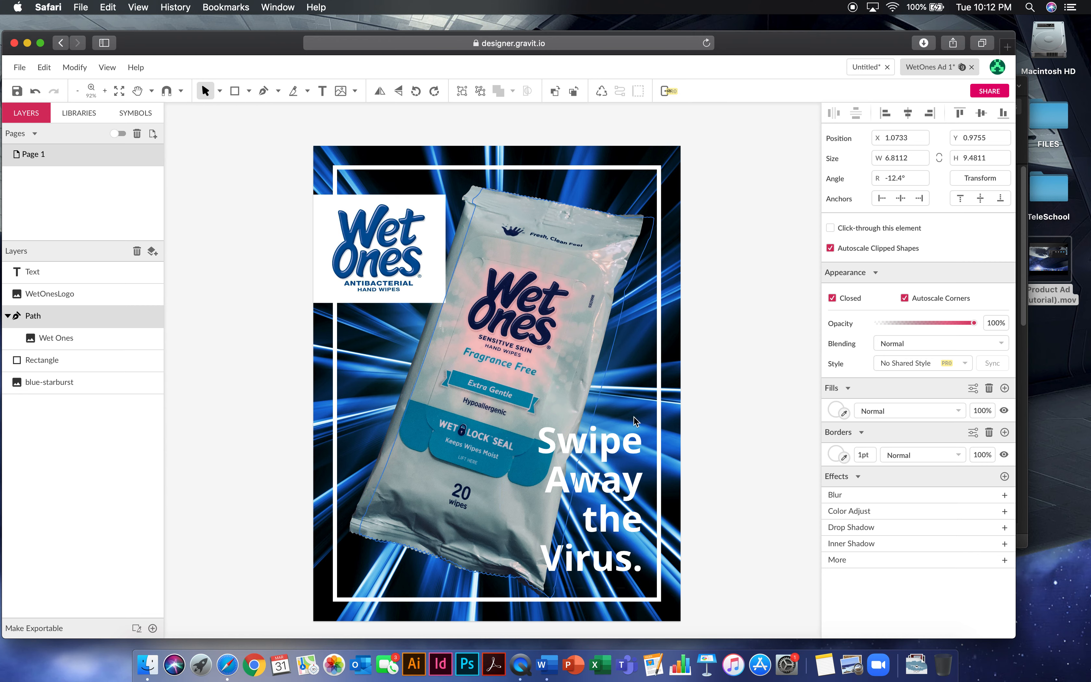
drag(624, 415, 634, 417)
key(super+z)
click(779, 438)
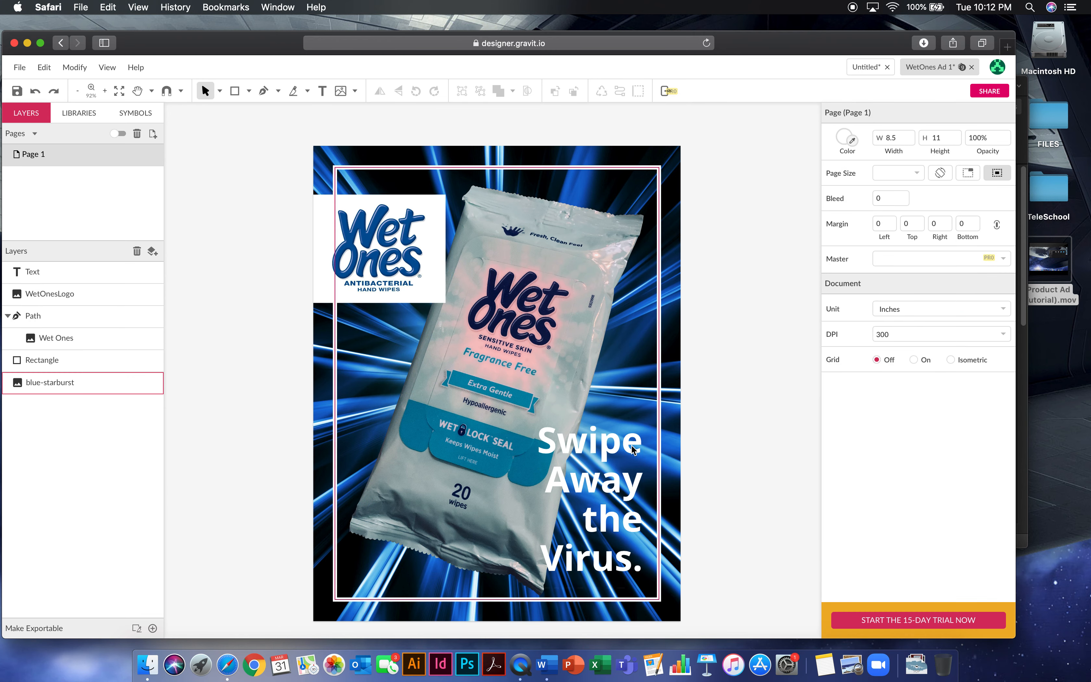
Move the slogan slightly closer to the frame's lower-right corner, to X 4.7119 and Y 6.4989 inches, and deselect it
click(633, 449)
drag(632, 446, 633, 449)
key(Down)
key(Down)
key(Down)
key(Down)
key(Down)
key(Down)
key(Down)
key(Down)
key(Down)
key(Down)
key(Down)
key(Down)
key(Down)
key(Down)
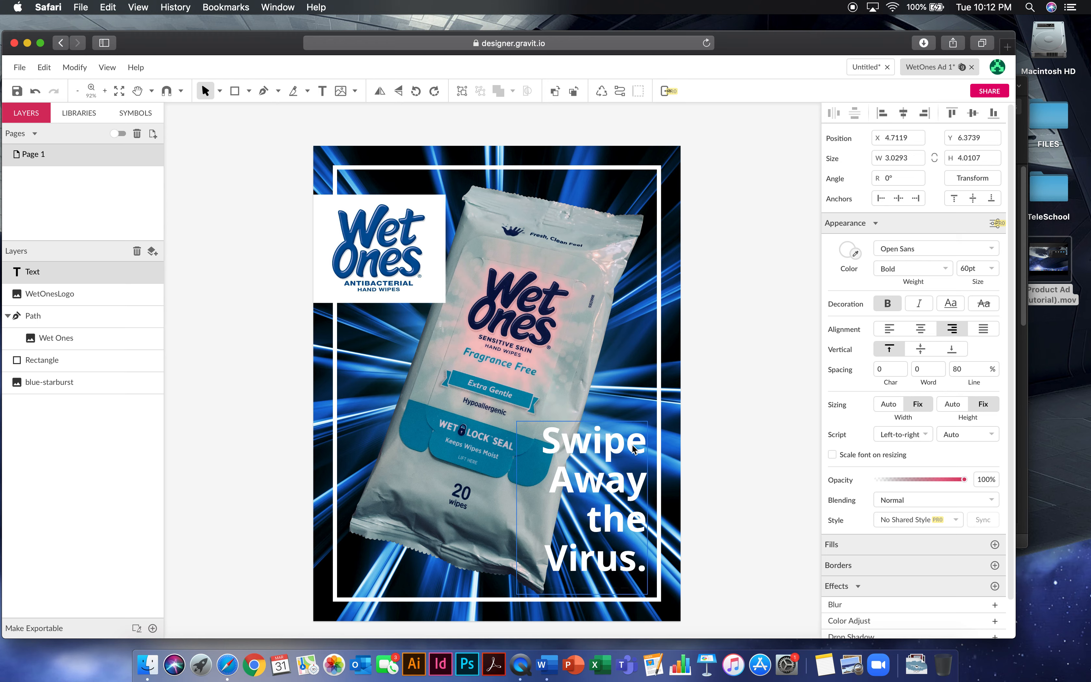
key(Down)
key(Down)
key(Down)
key(Down)
key(Down)
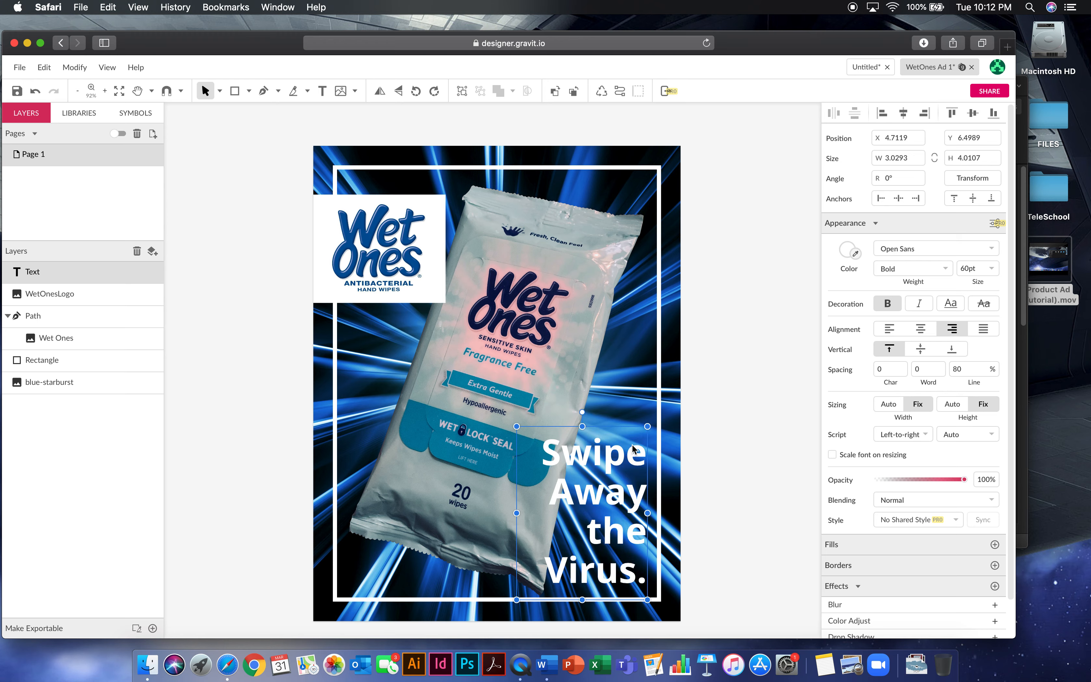
click(782, 421)
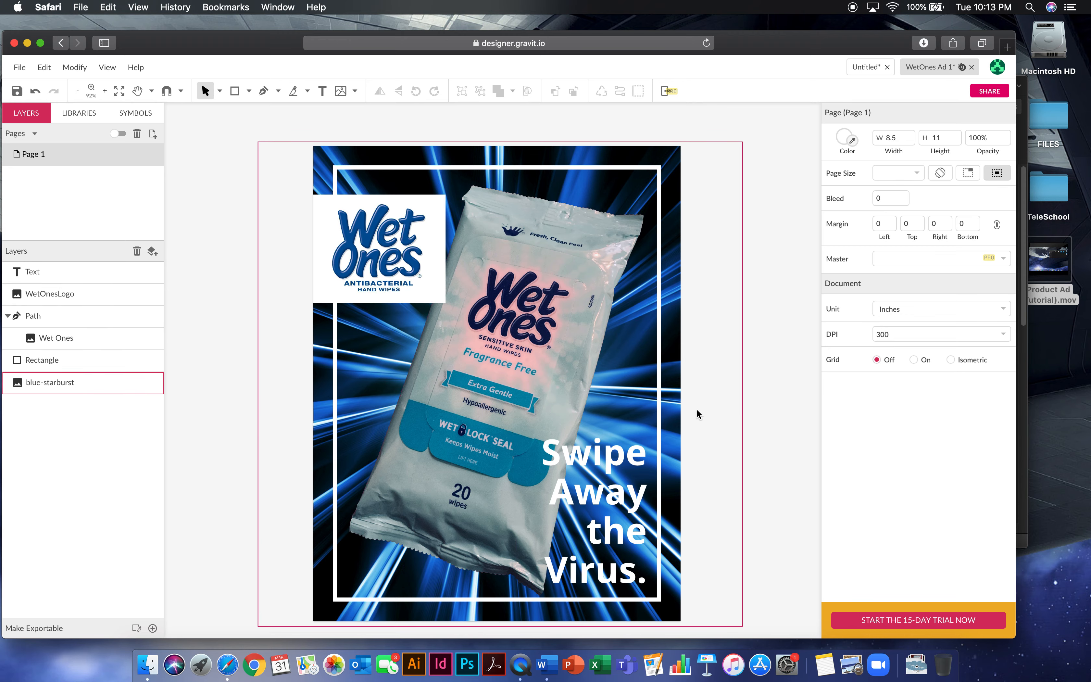
key(super+plus)
key(super+plus)
key(super+plus)
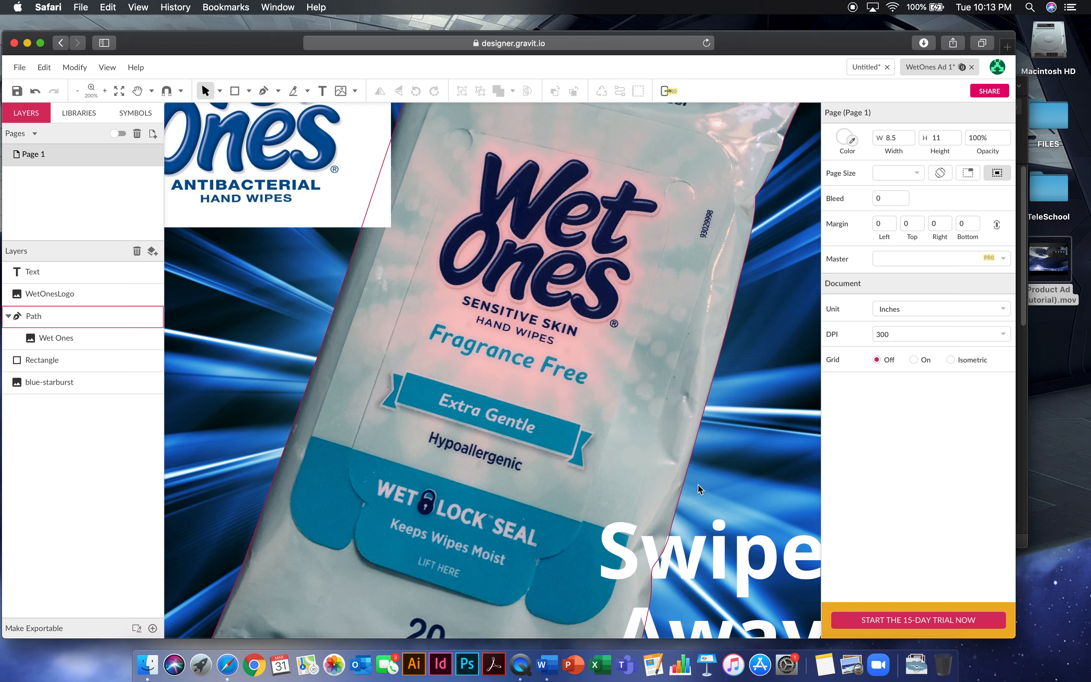
key(z)
drag(698, 489, 530, 134)
drag(682, 515, 569, 181)
drag(632, 388, 632, 381)
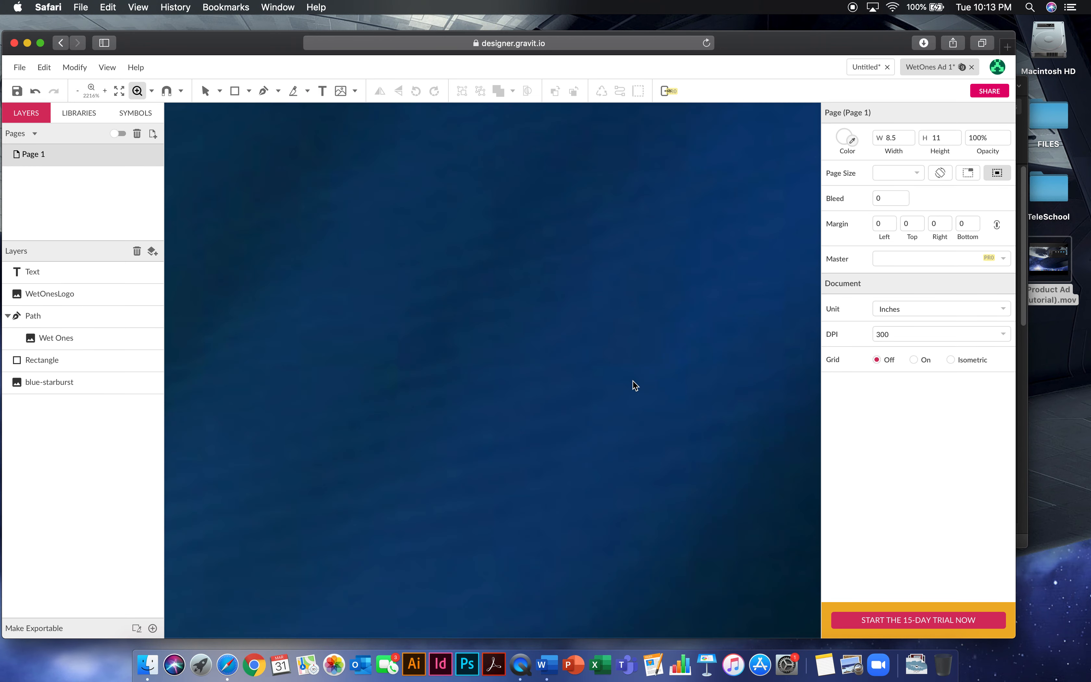
key(super+minus)
key(super+minus)
key(super+minus)
key(super+minus)
key(super+minus)
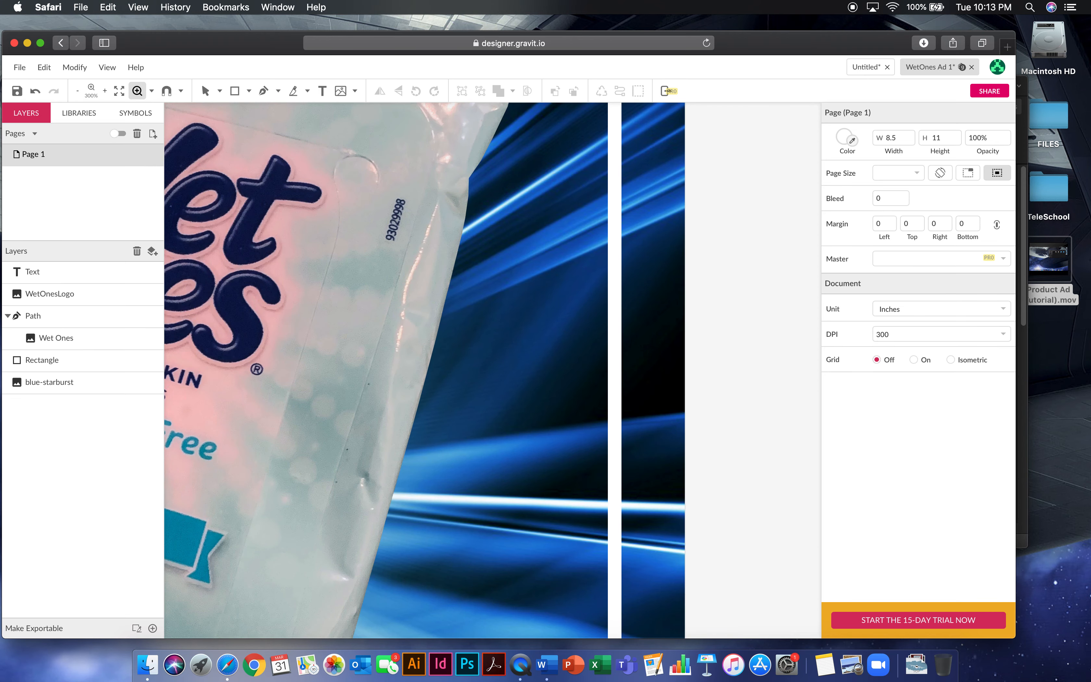
click(717, 503)
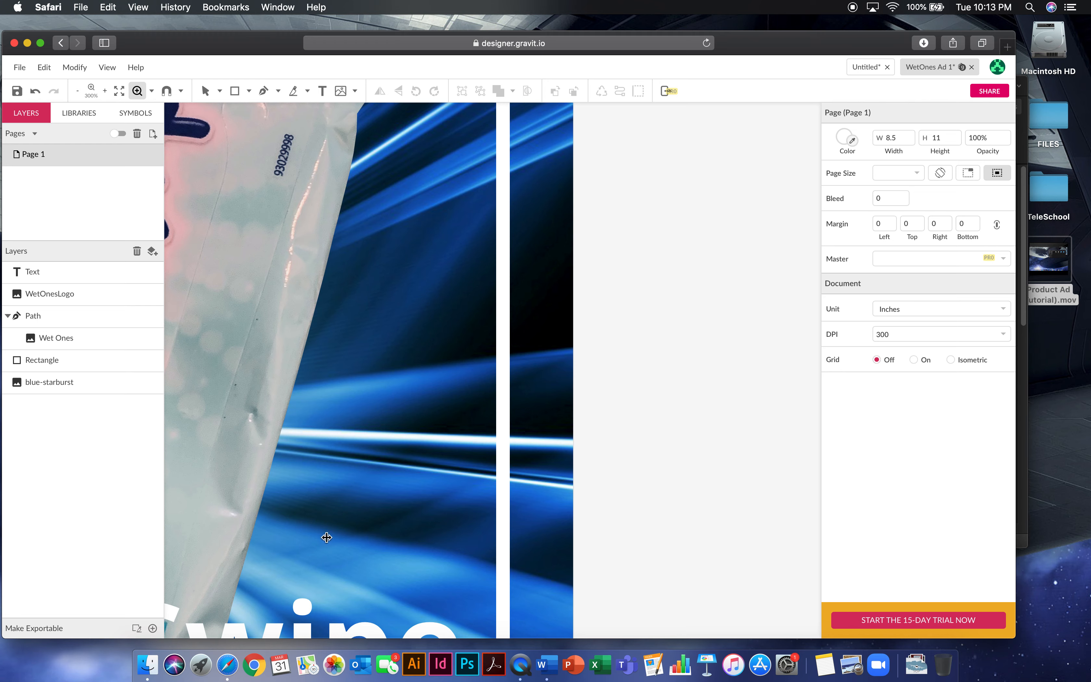
drag(386, 512, 532, 343)
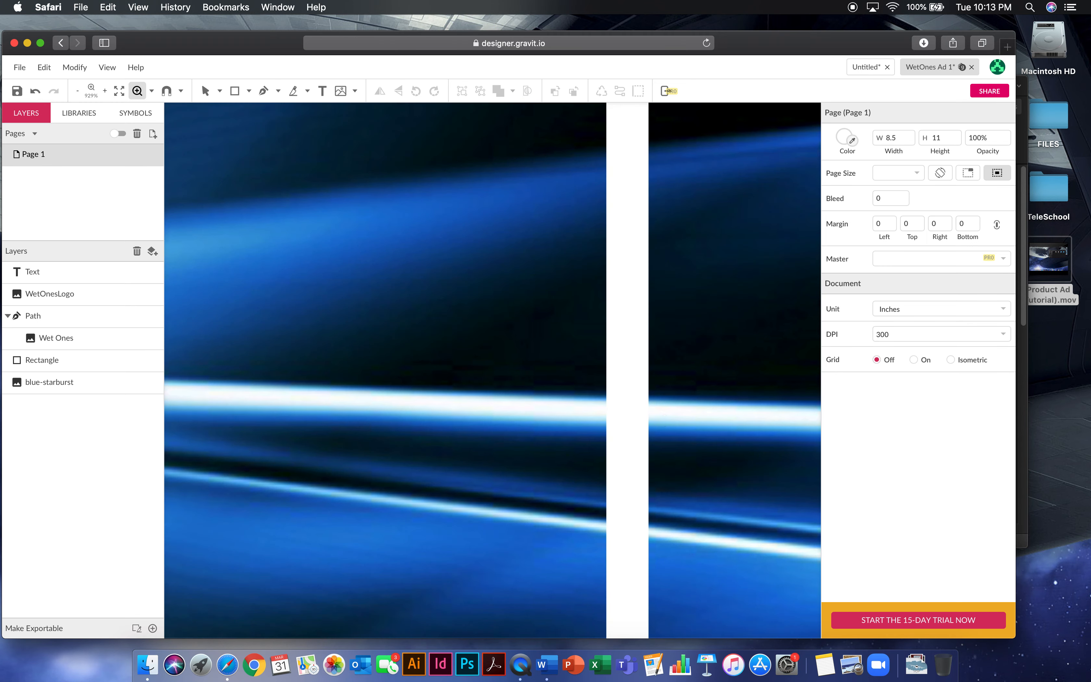
key(super+0)
Add a 1 pt white border to the slogan text
drag(522, 414, 684, 616)
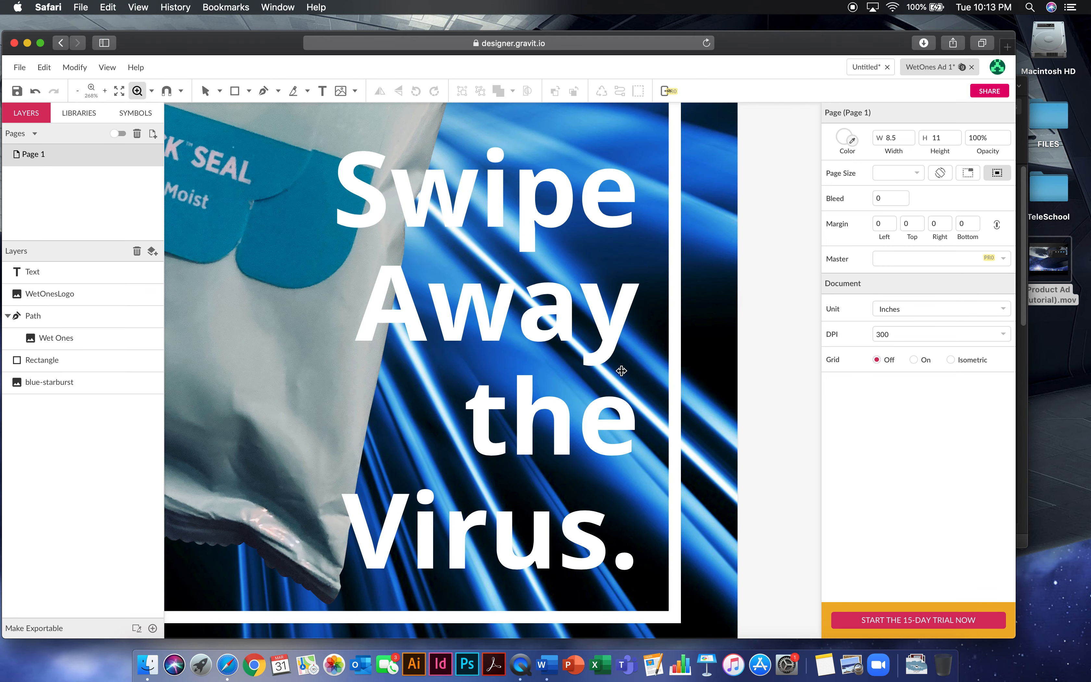
click(206, 91)
click(419, 192)
click(448, 202)
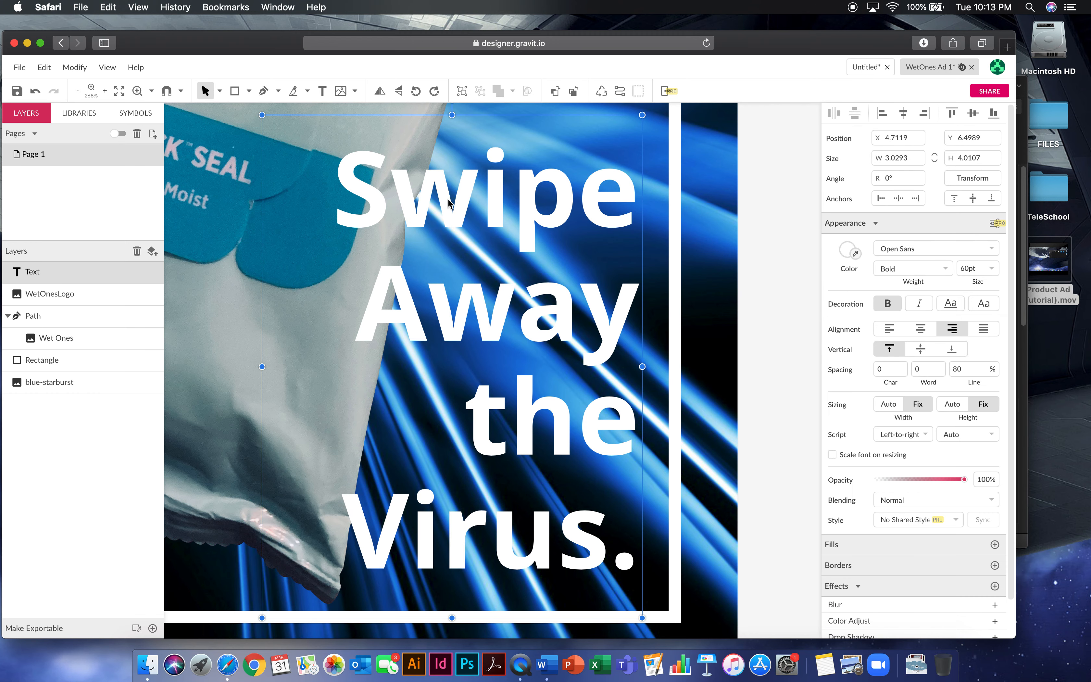
double_click(449, 202)
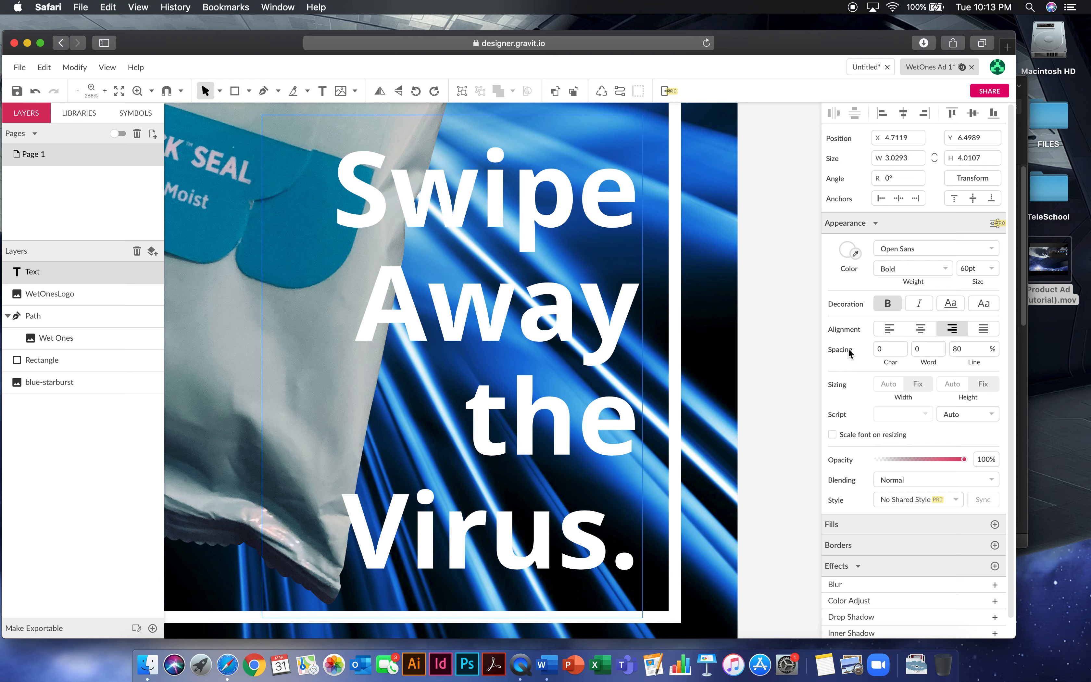
click(996, 545)
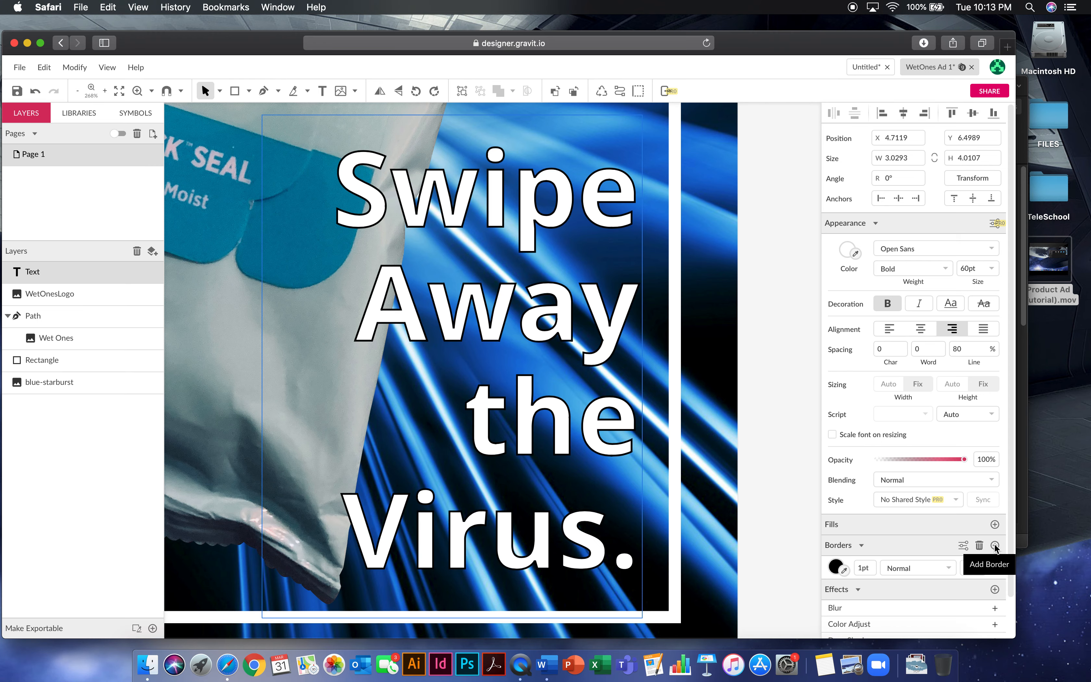
click(836, 567)
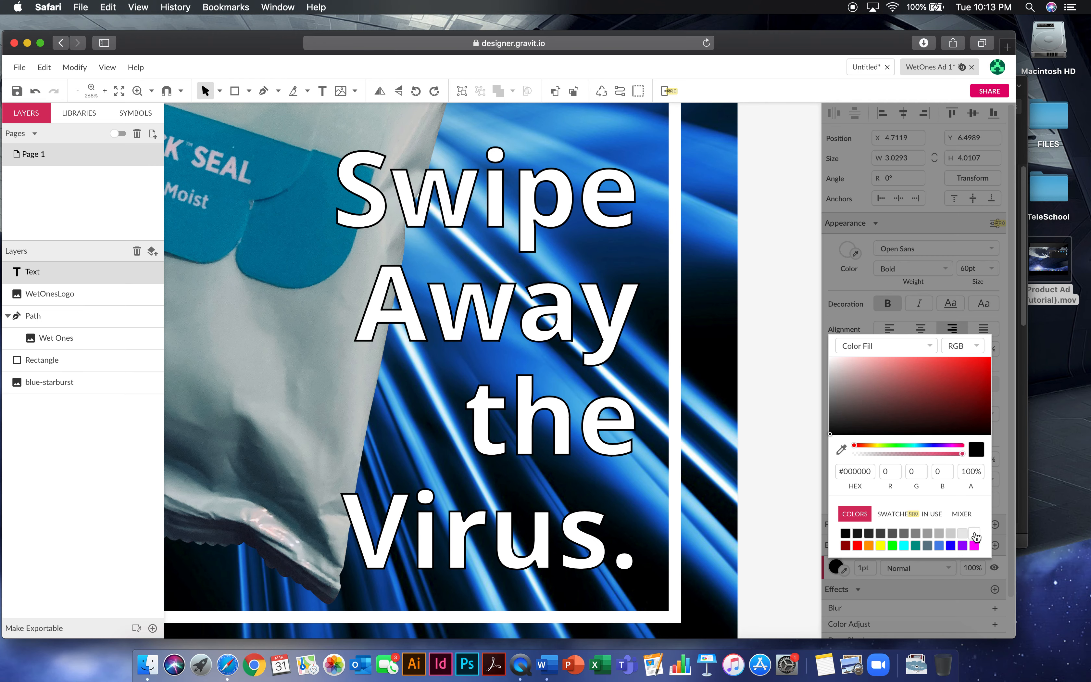
click(975, 534)
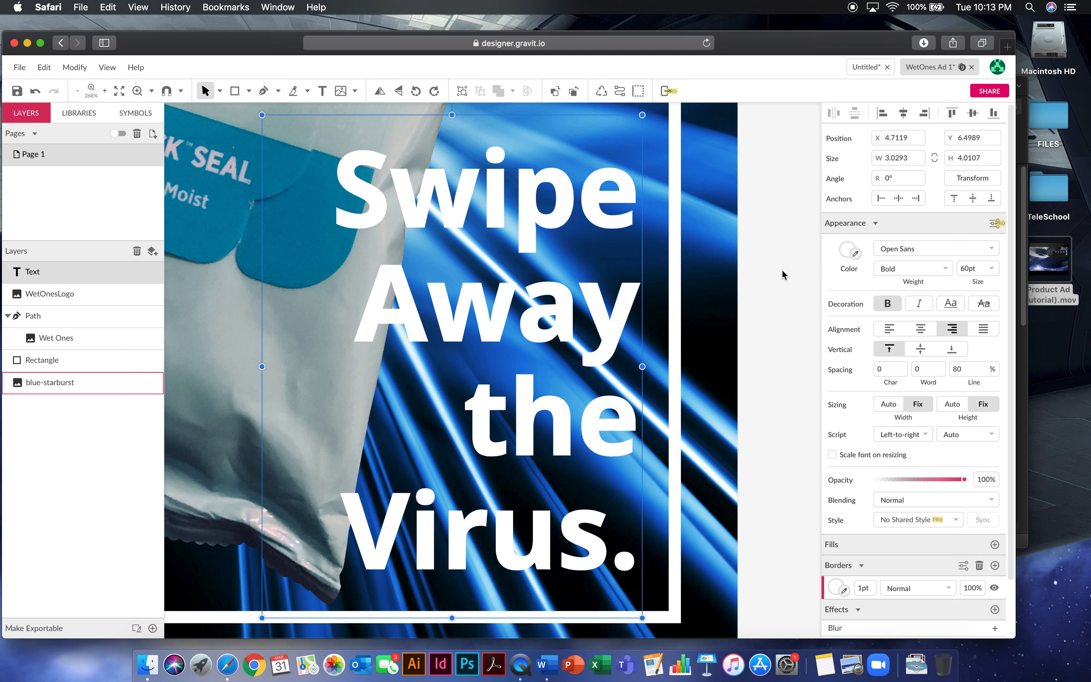
Recolor the letters "wipe" in the slogan's first word with a light blue sampled from the starburst background
double_click(447, 211)
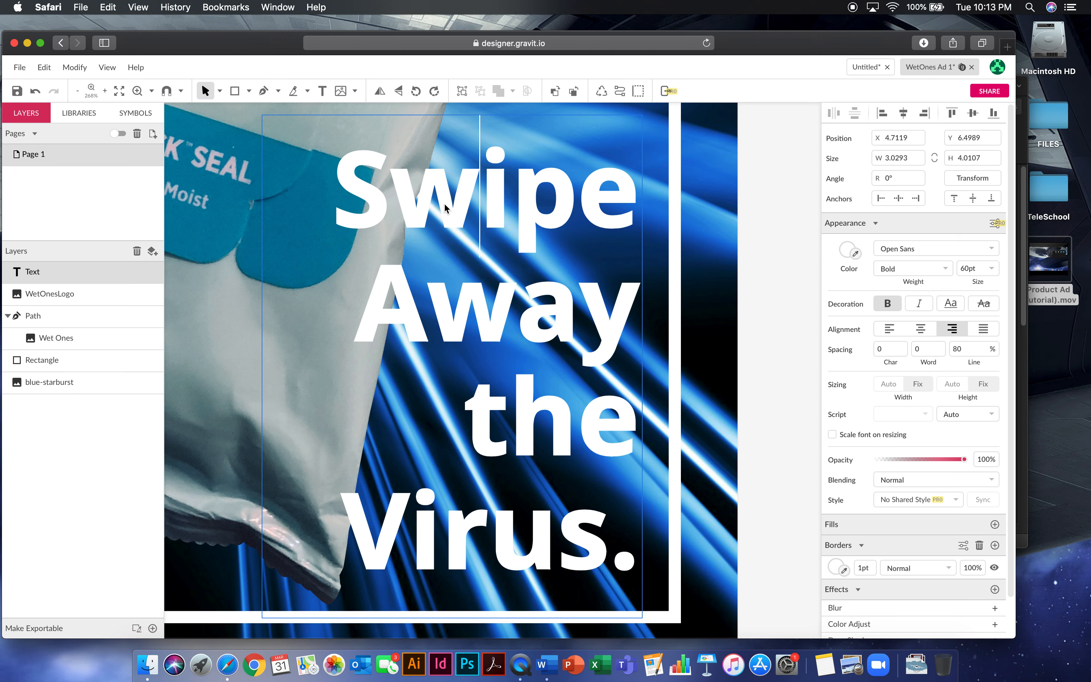
drag(393, 202, 639, 212)
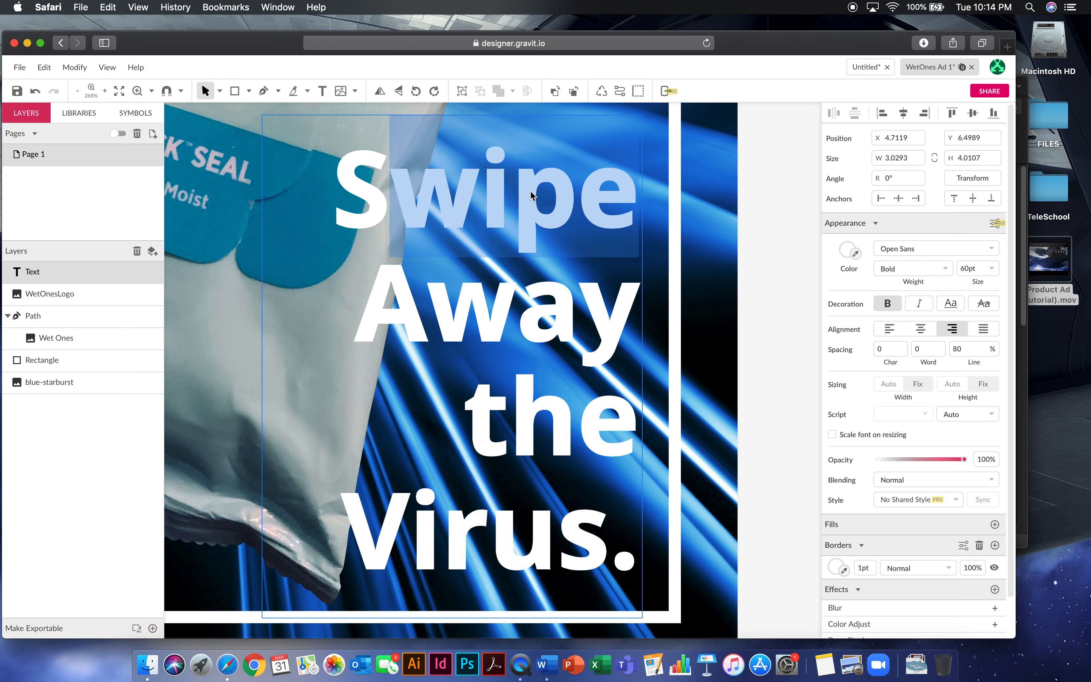
click(856, 254)
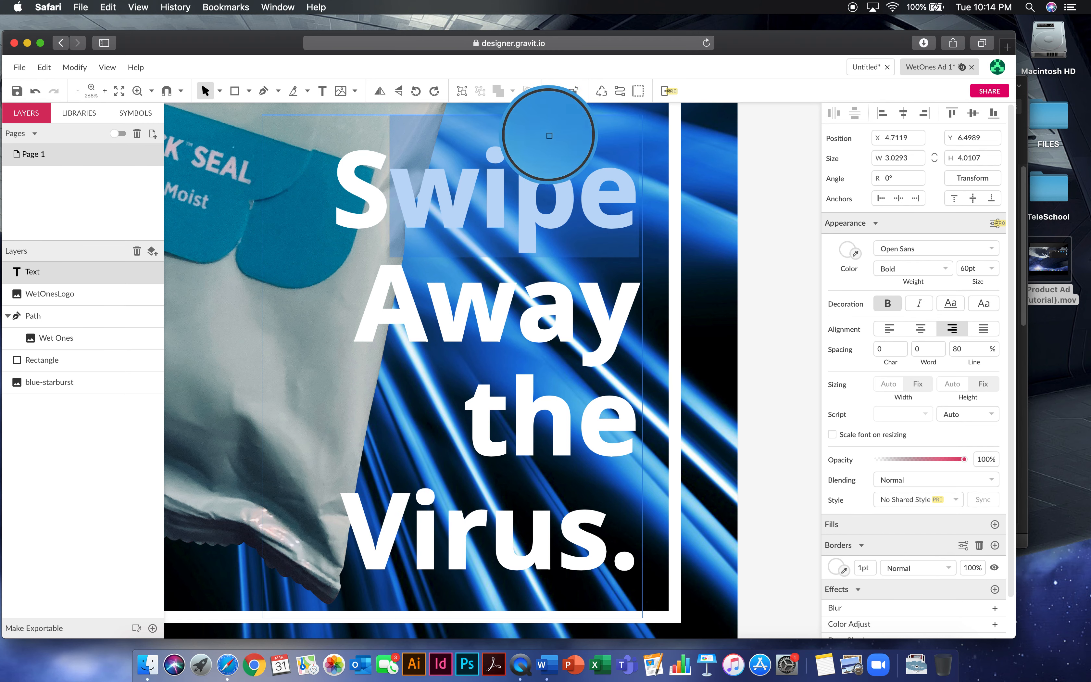
click(549, 134)
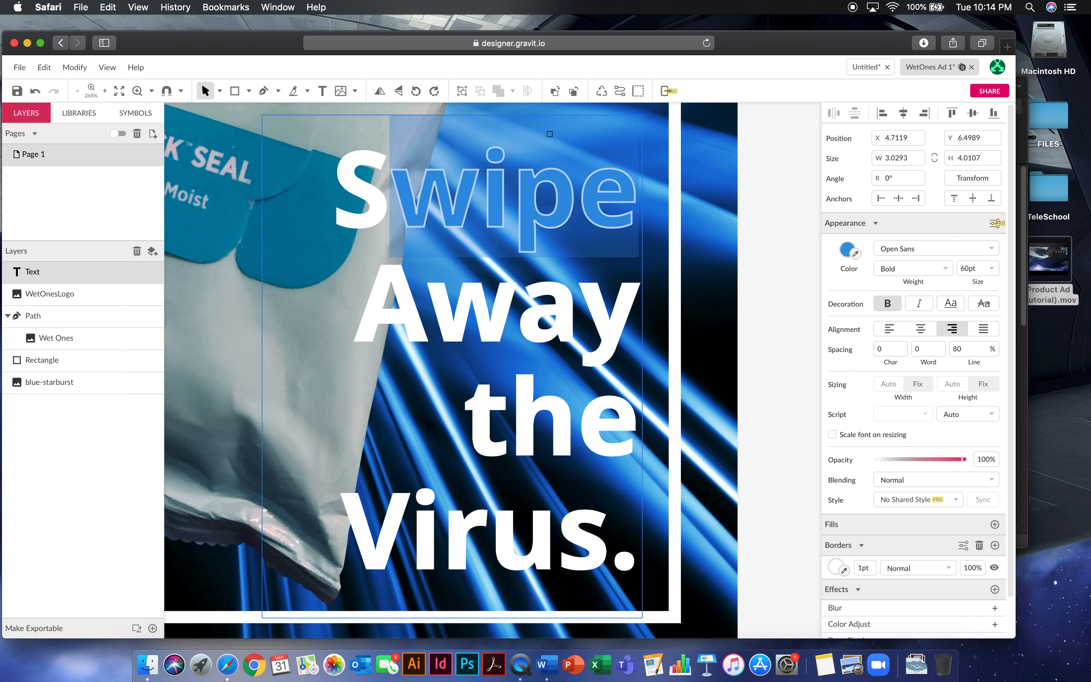
click(549, 336)
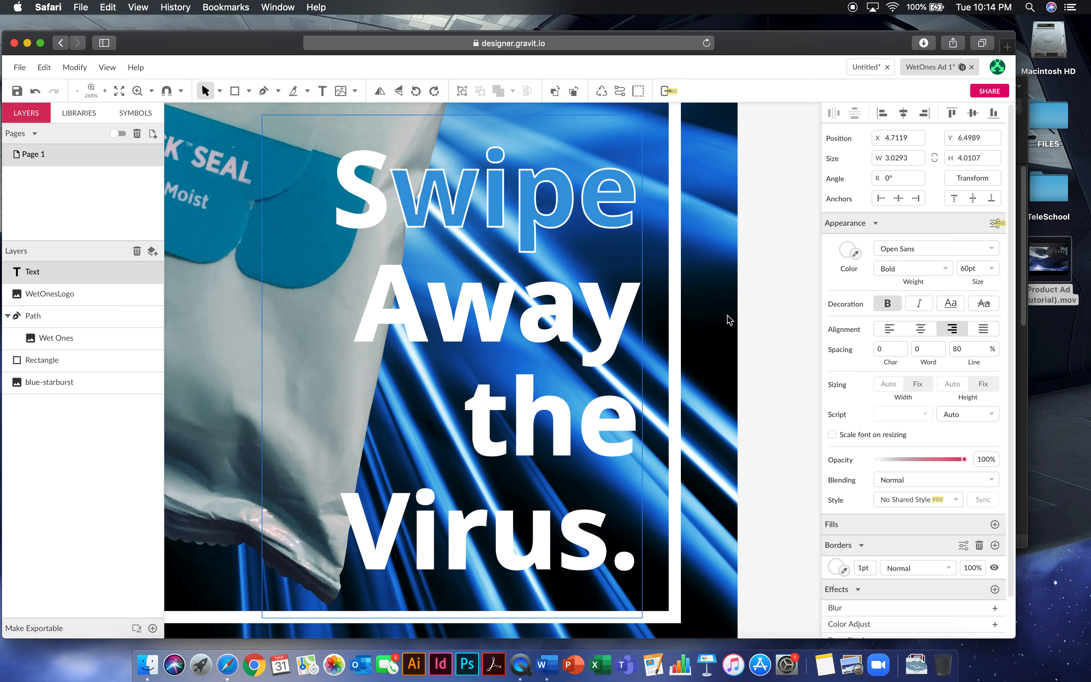
key(Escape)
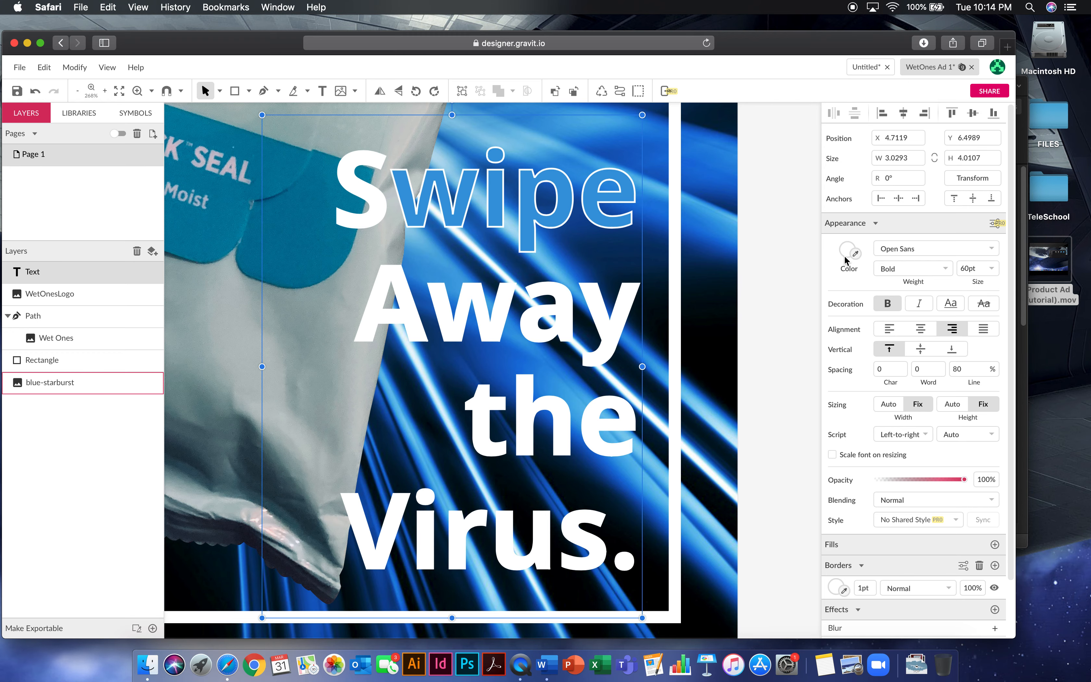
key(z)
key(super+0)
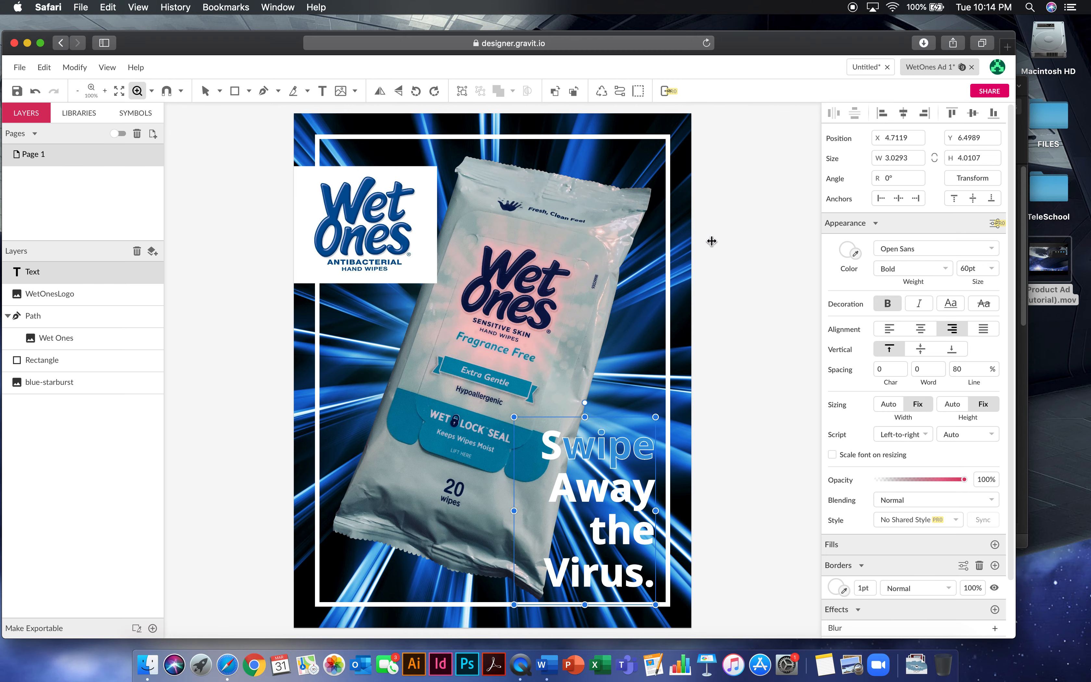
click(727, 187)
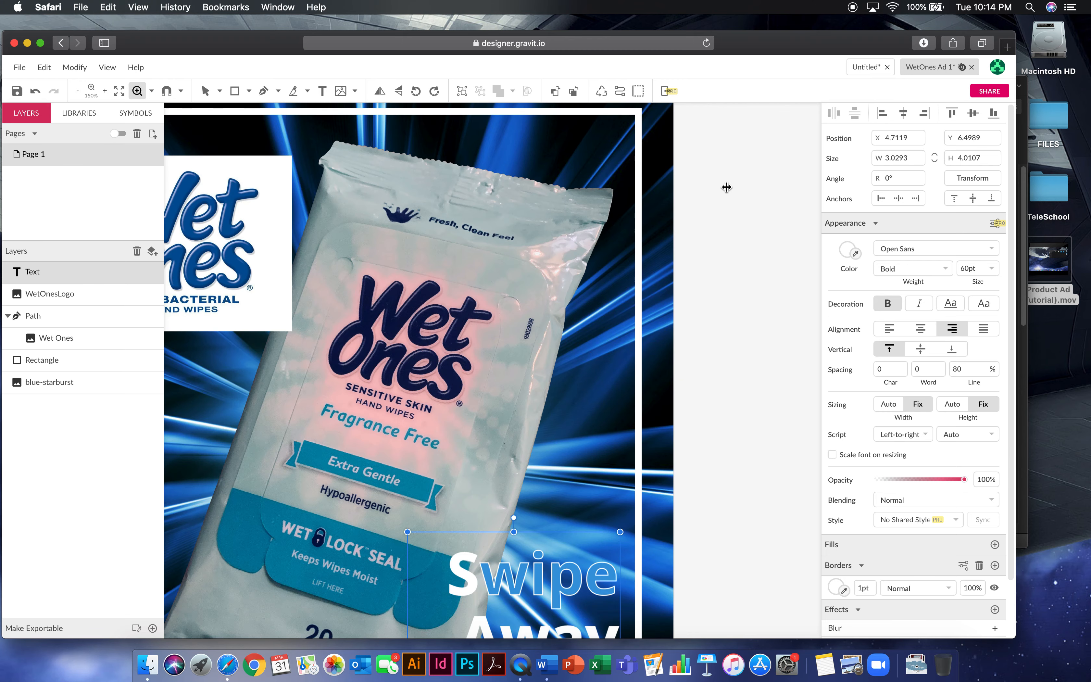
key(super+0)
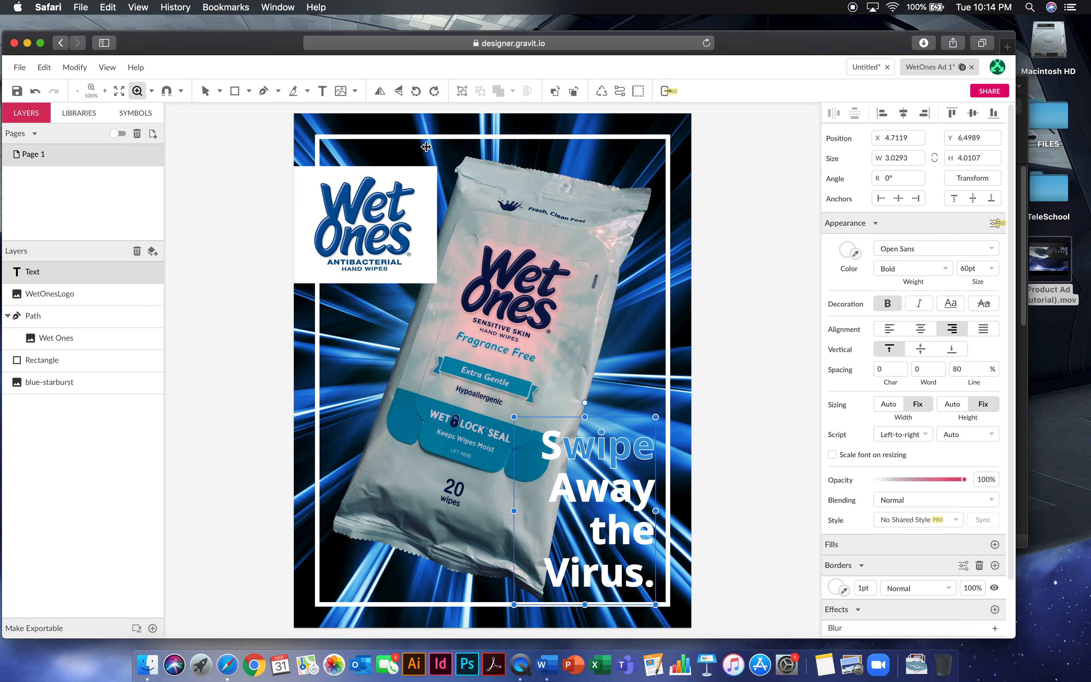
click(205, 90)
click(682, 317)
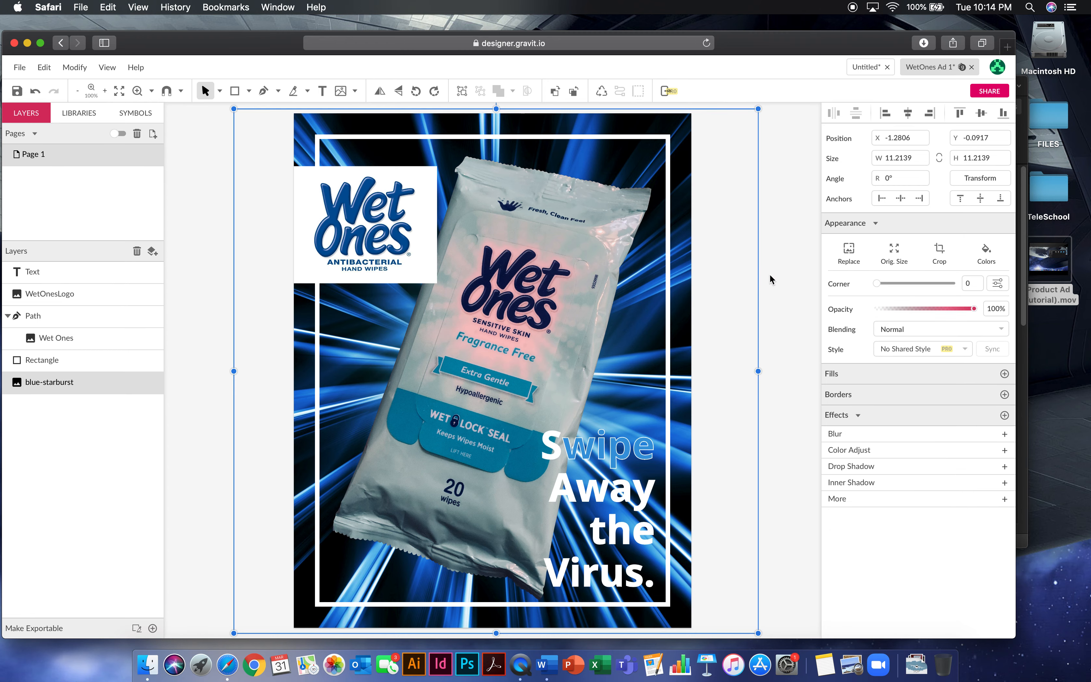
click(784, 276)
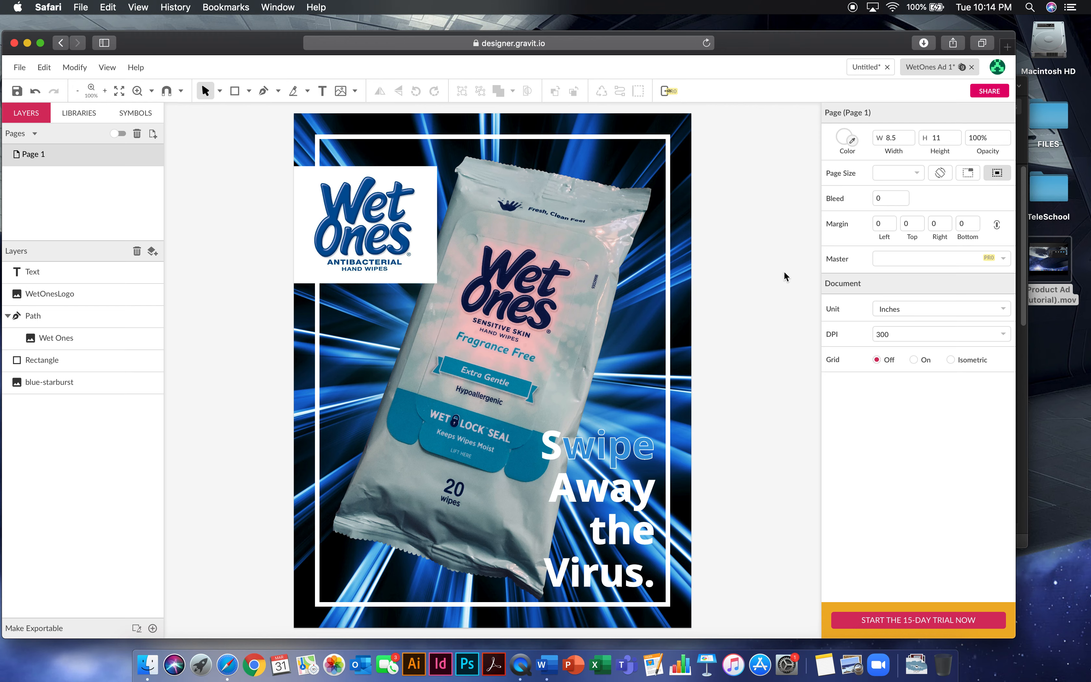
Save the design to the cloud as a new file named "WetOnes Ad FINAL"
click(19, 67)
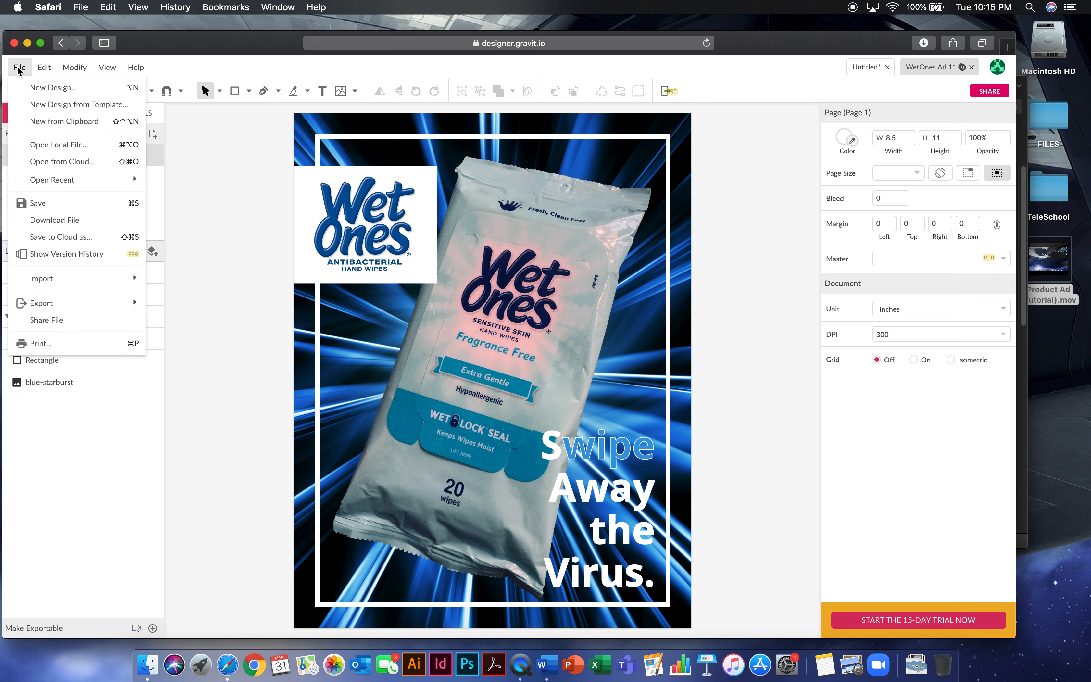
click(99, 238)
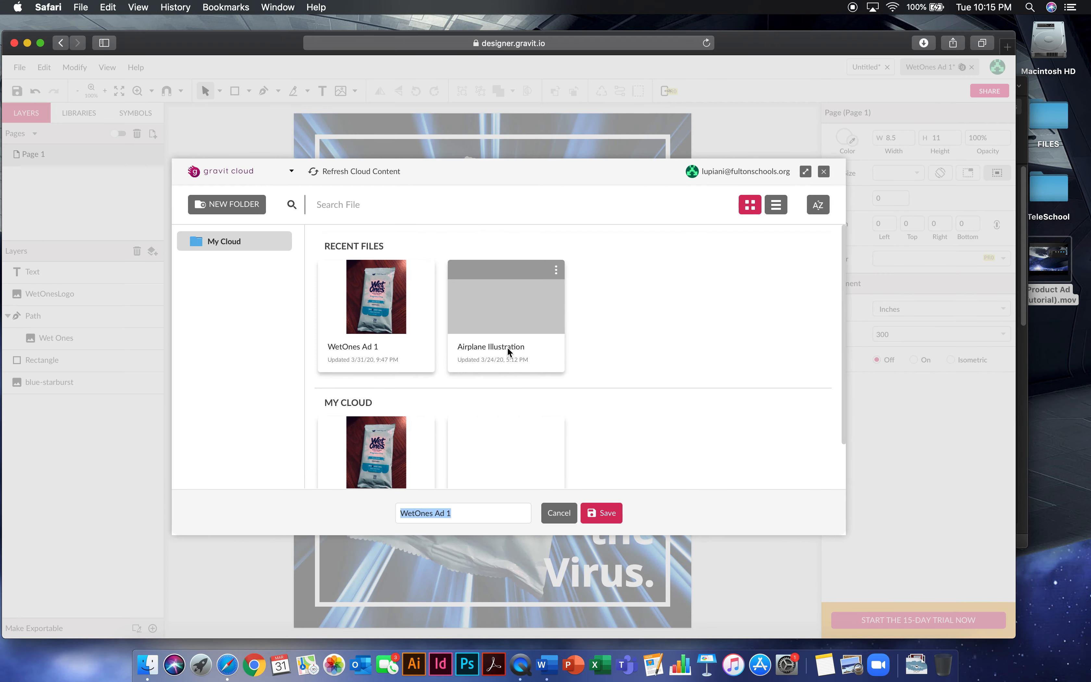
click(494, 516)
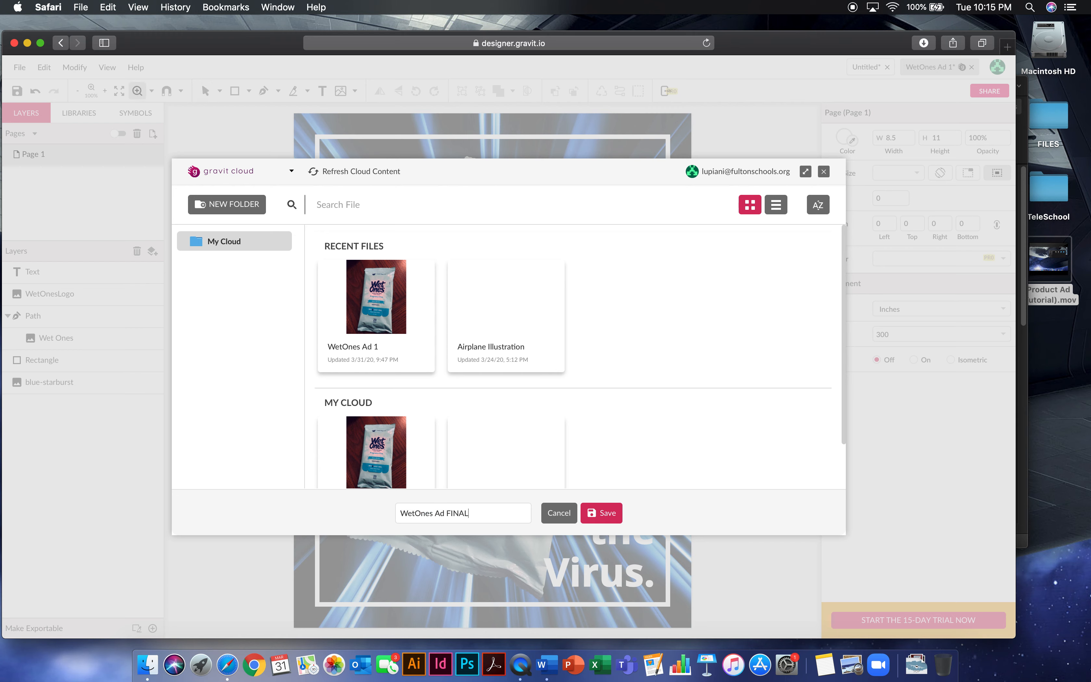
click(606, 509)
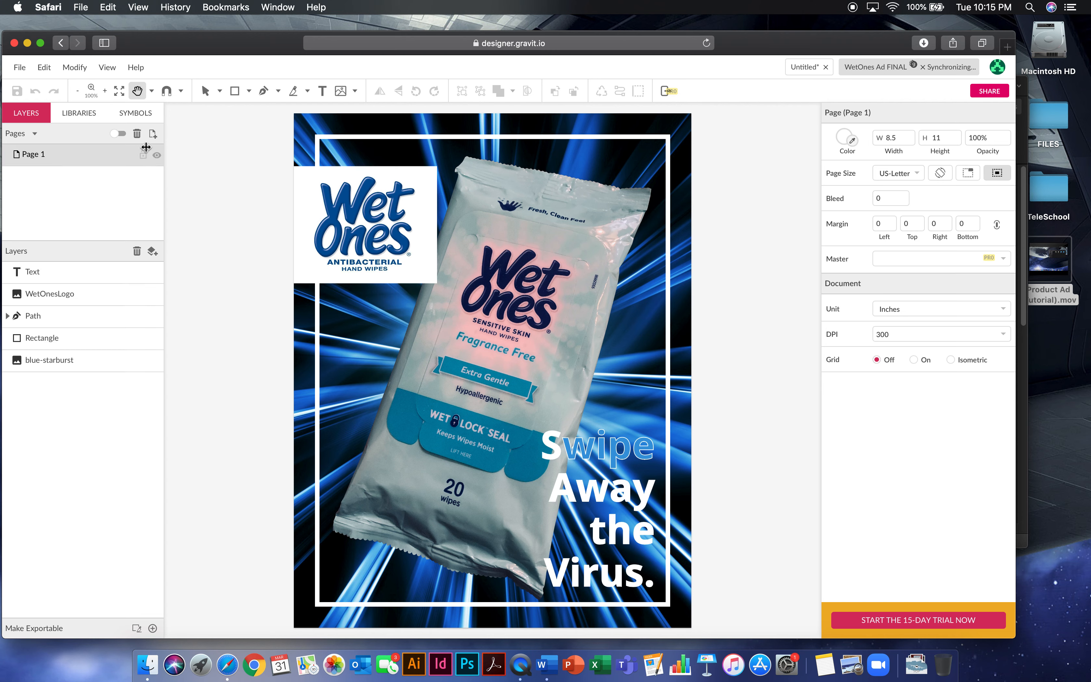
Export the finished advertisement as a PDF document at 150 dpi
click(20, 67)
mouse_move(58, 295)
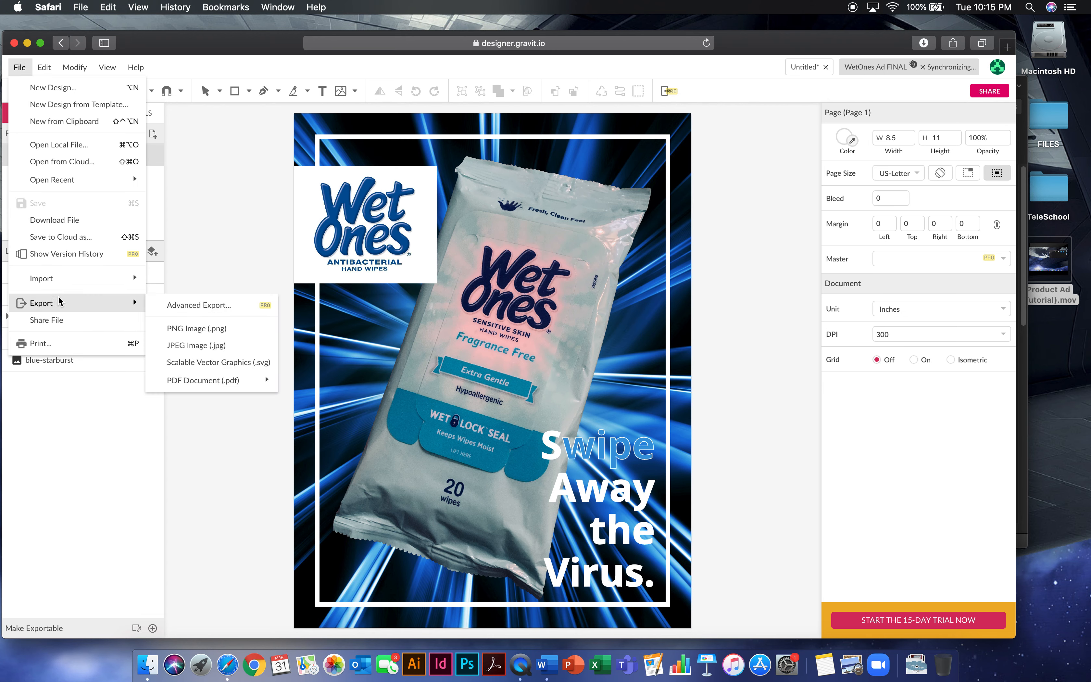
mouse_move(216, 380)
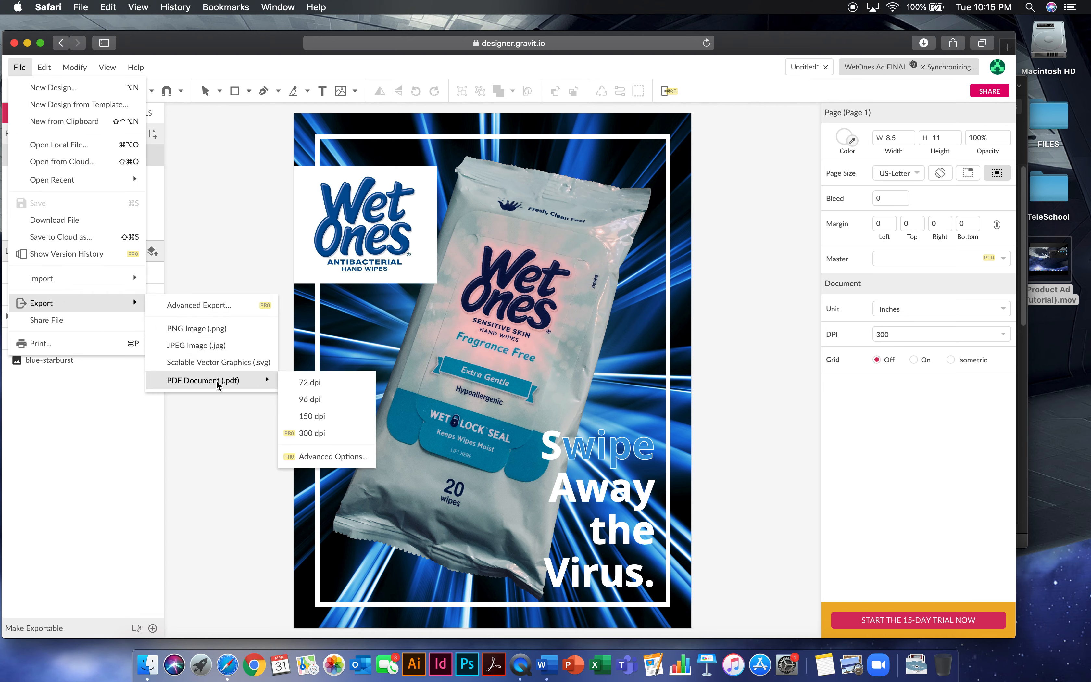
click(341, 415)
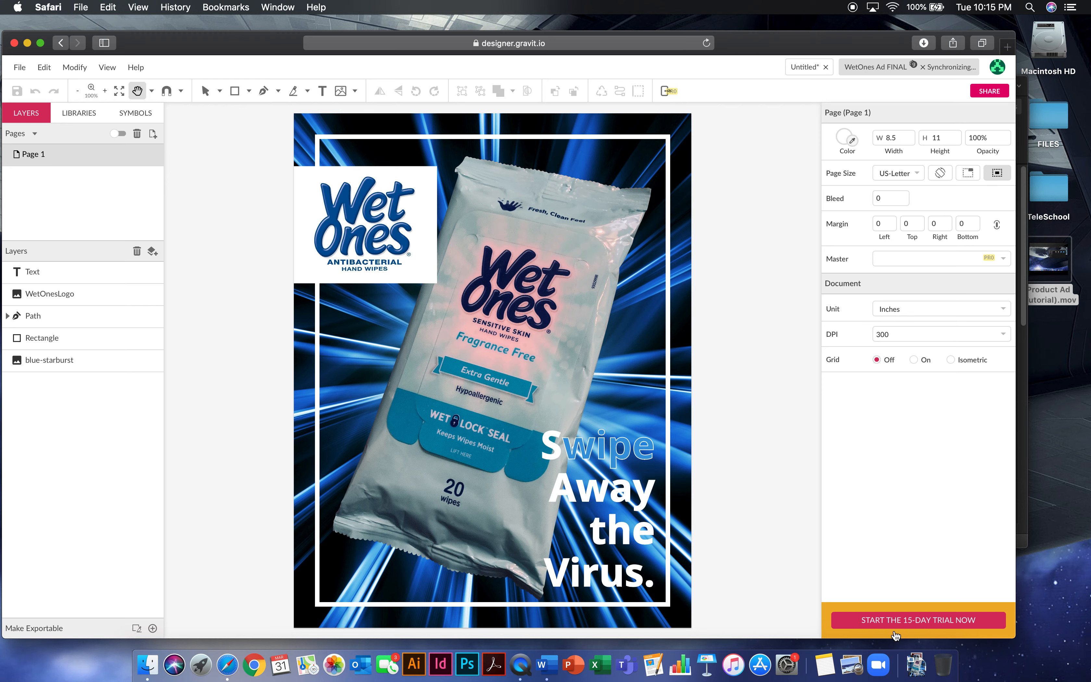
Quit Safari and confirm leaving the design page
click(83, 8)
click(230, 43)
click(48, 8)
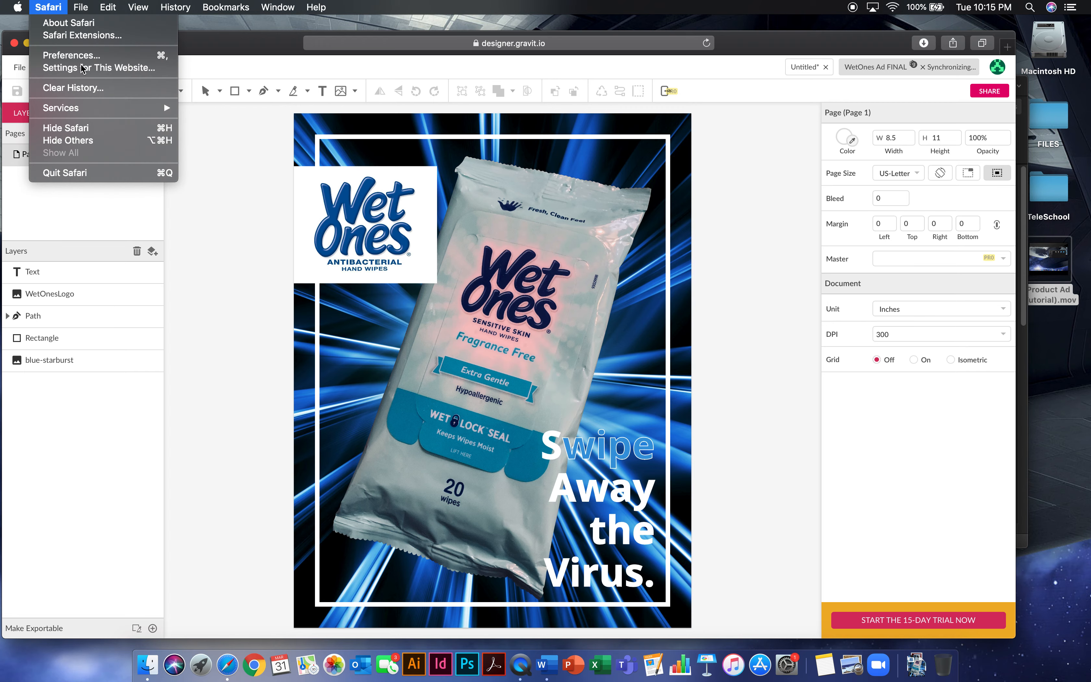
click(127, 173)
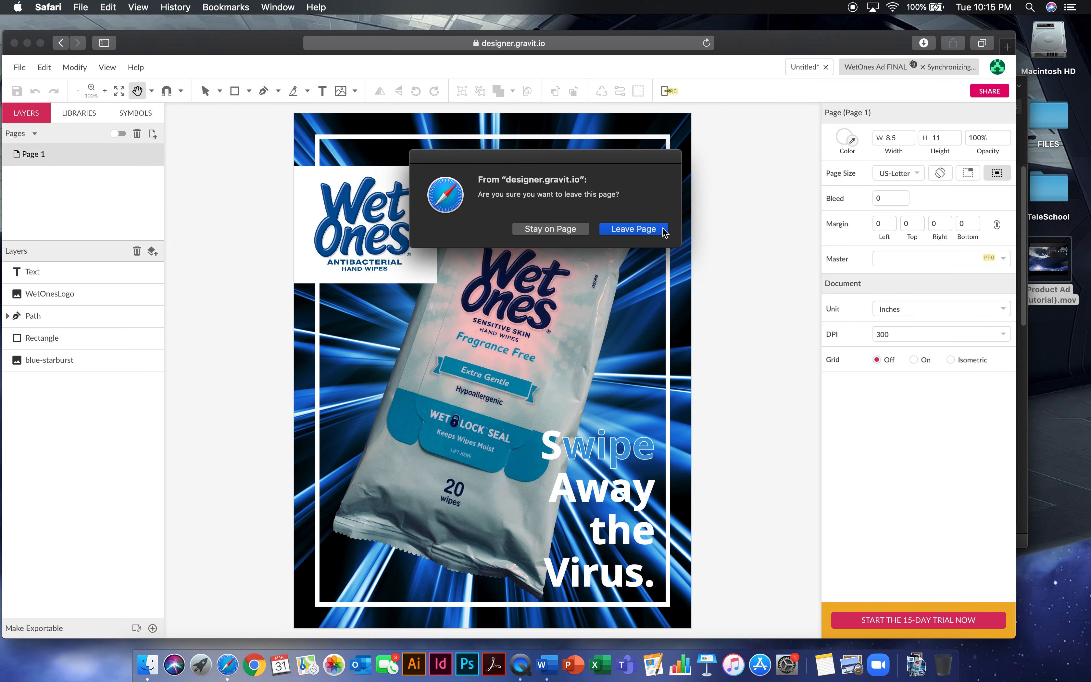
click(653, 231)
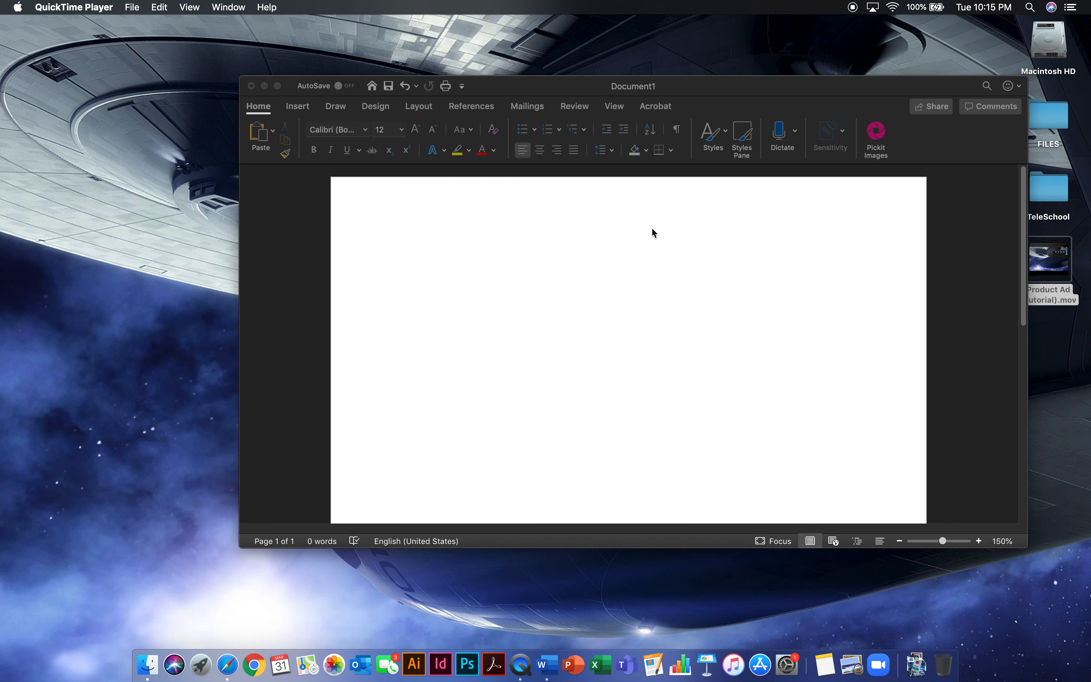
Switch to Word and quit it without saving the blank Document1
click(730, 90)
key(super+q)
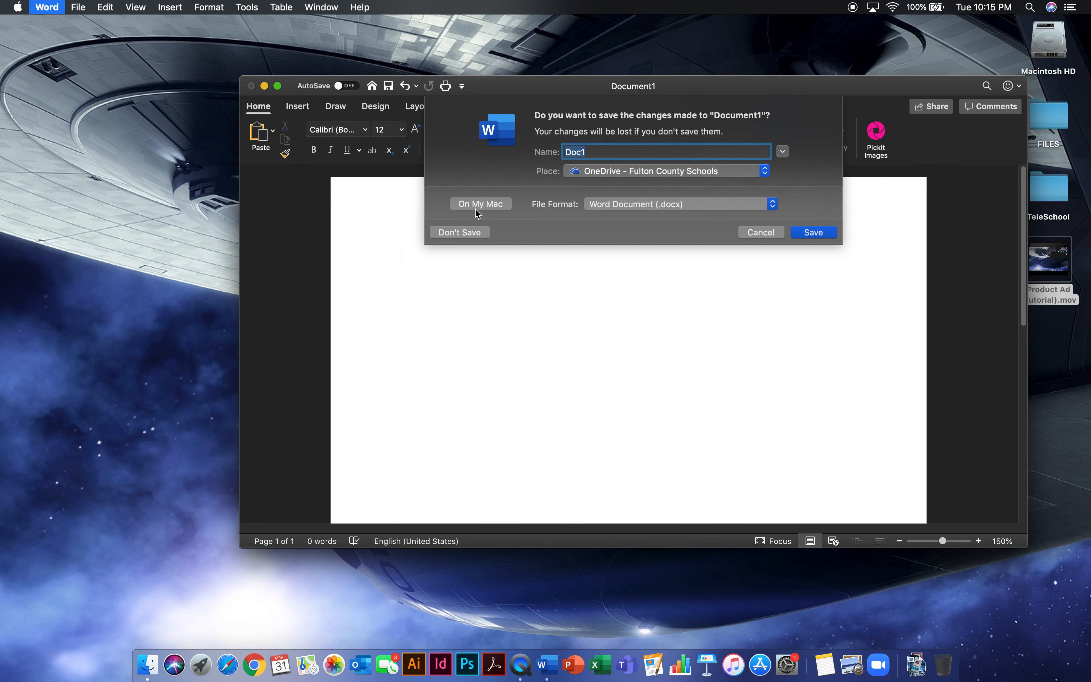
click(475, 231)
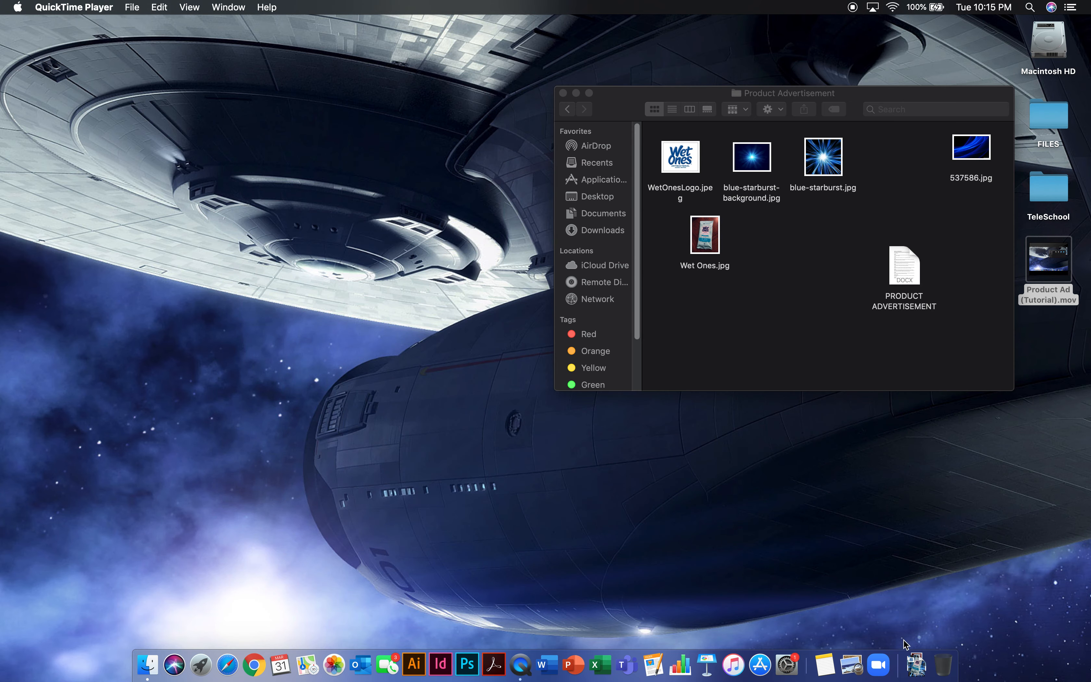
Open the downloaded WetOnes Ad FINAL.pdf in Acrobat Pro DC and switch it to full screen mode
click(917, 664)
click(916, 617)
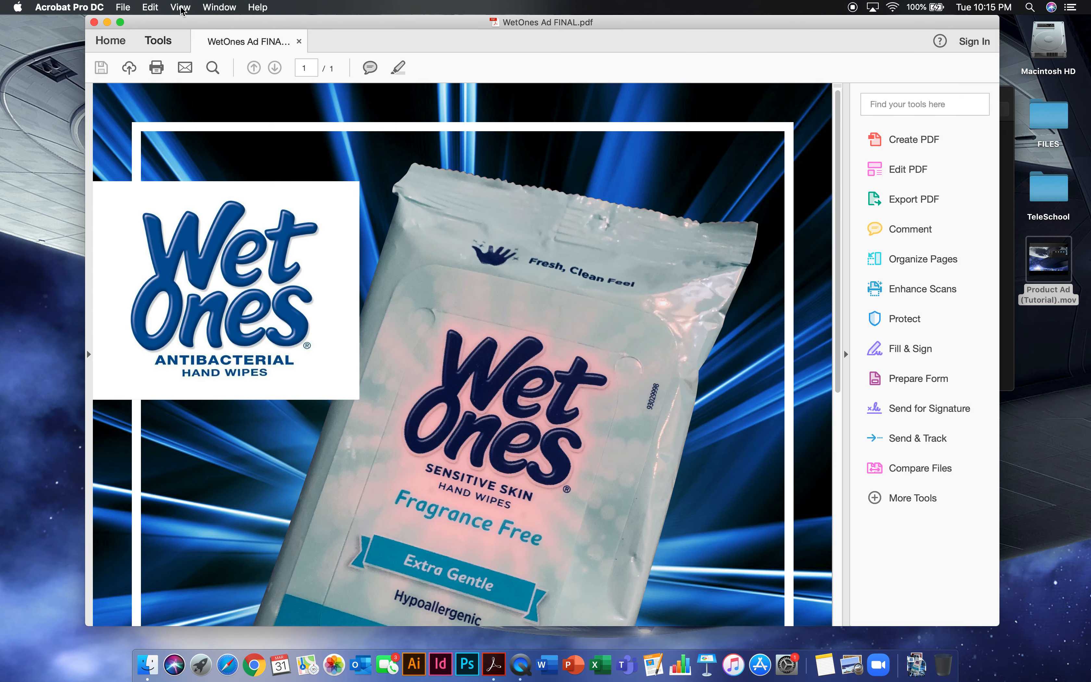
click(180, 7)
mouse_move(149, 9)
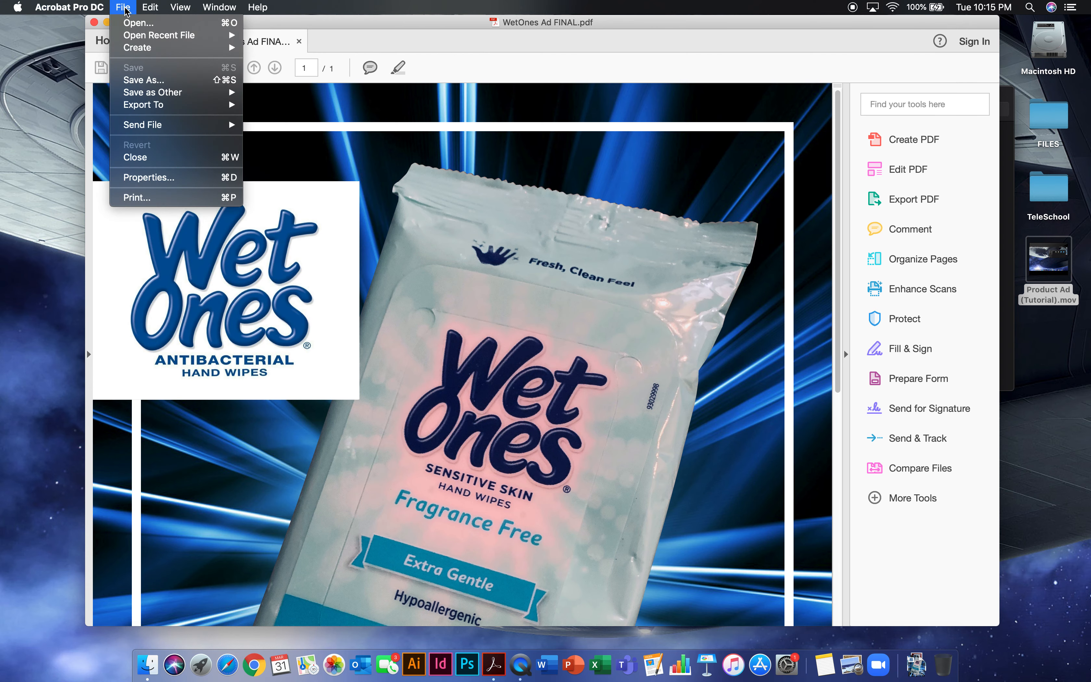
mouse_move(182, 9)
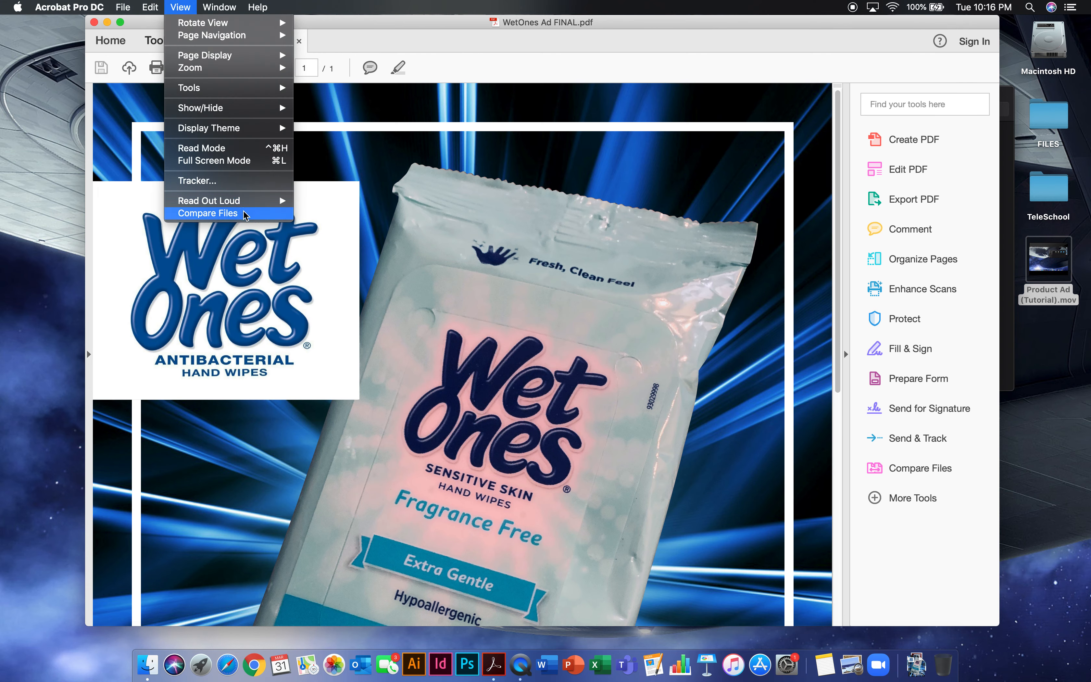
click(215, 161)
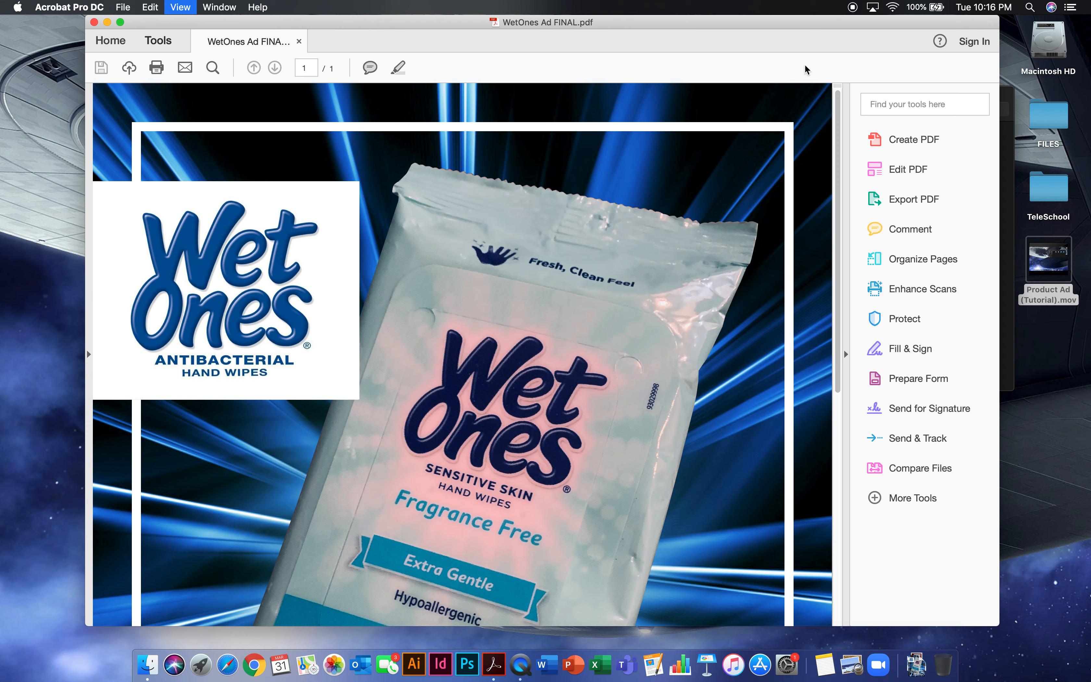